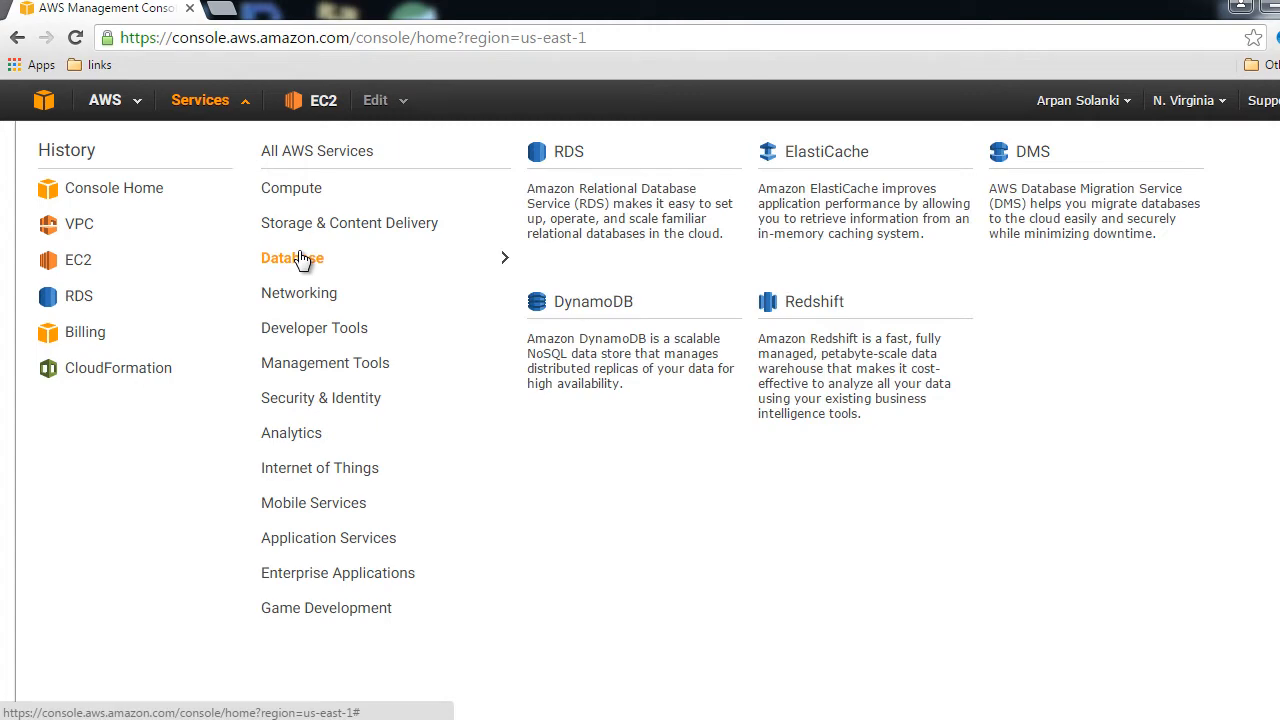
Open the RDS service and start the wizard for launching a new DB instance
left_click(566, 155)
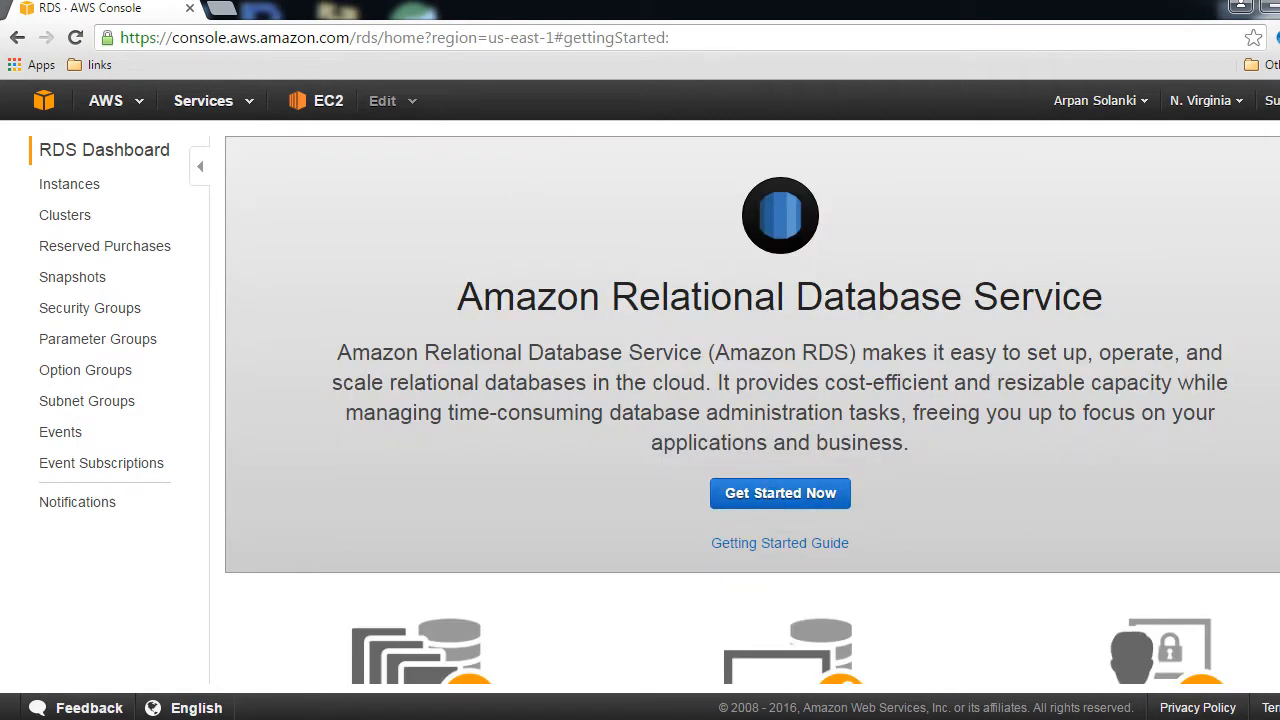
scroll(1063, 369, "down", 3)
scroll(1063, 369, "up", 2)
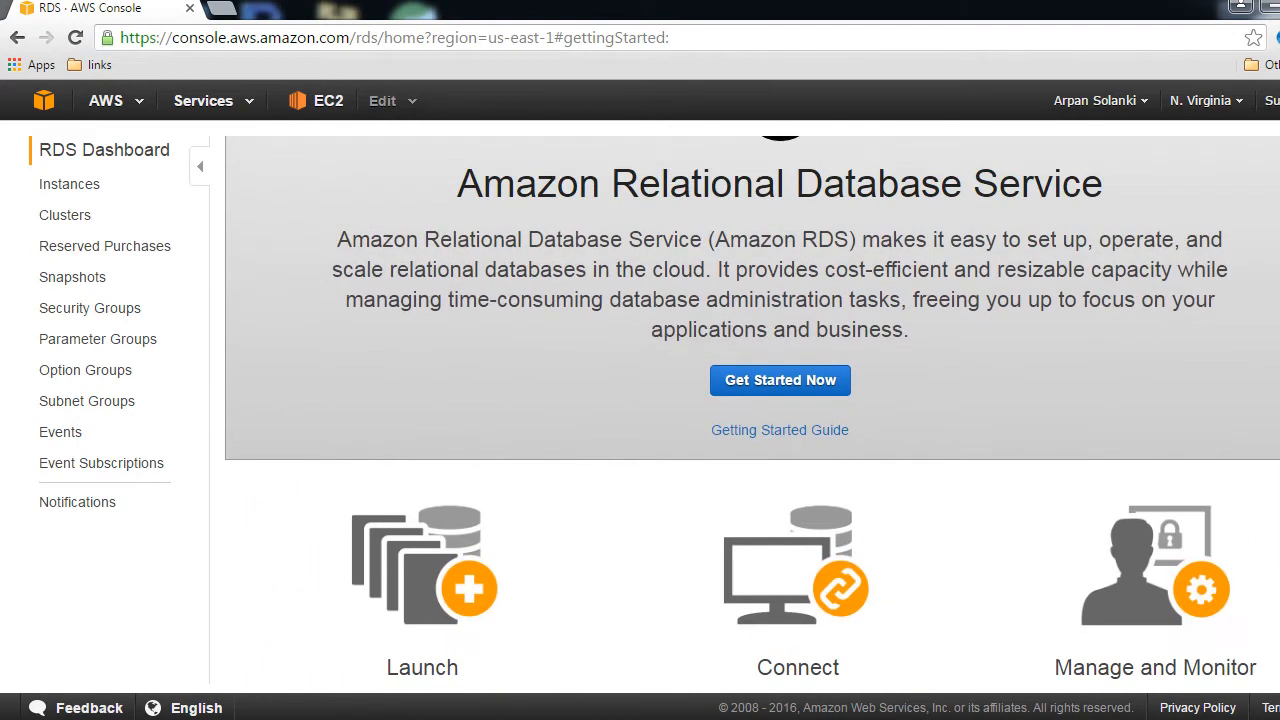
scroll(752, 410, "down", 2)
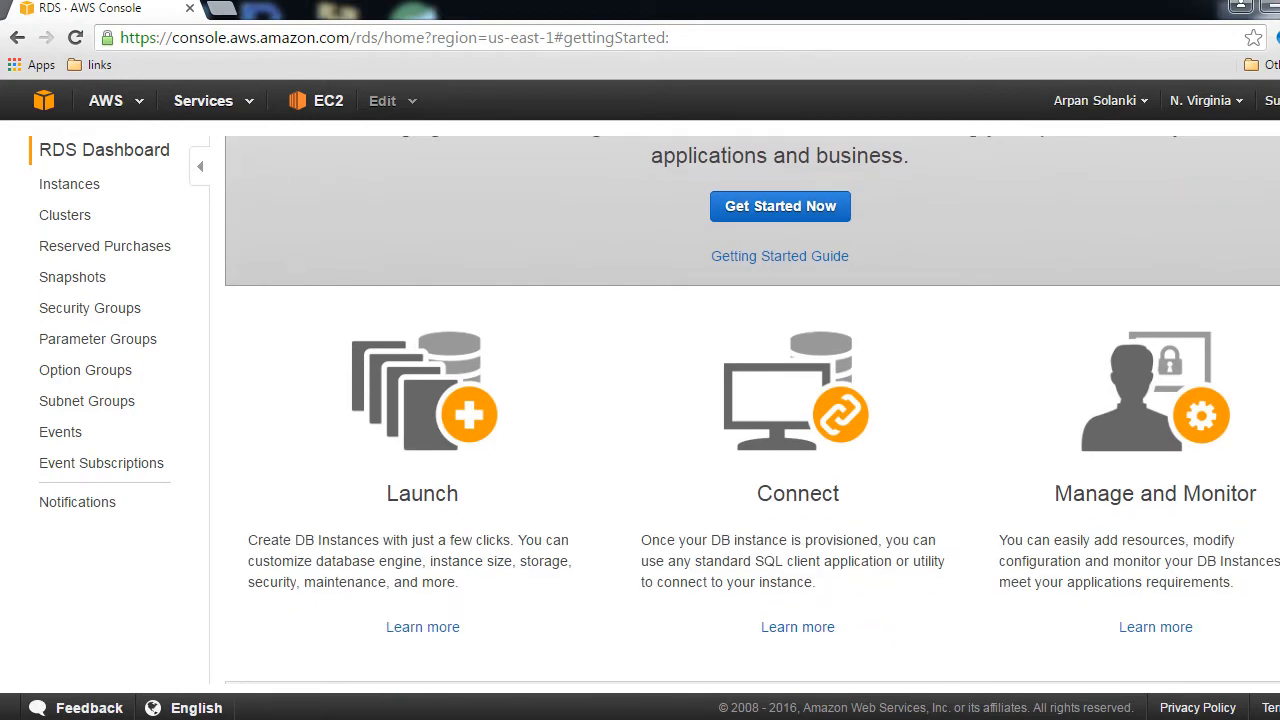
scroll(752, 410, "up", 3)
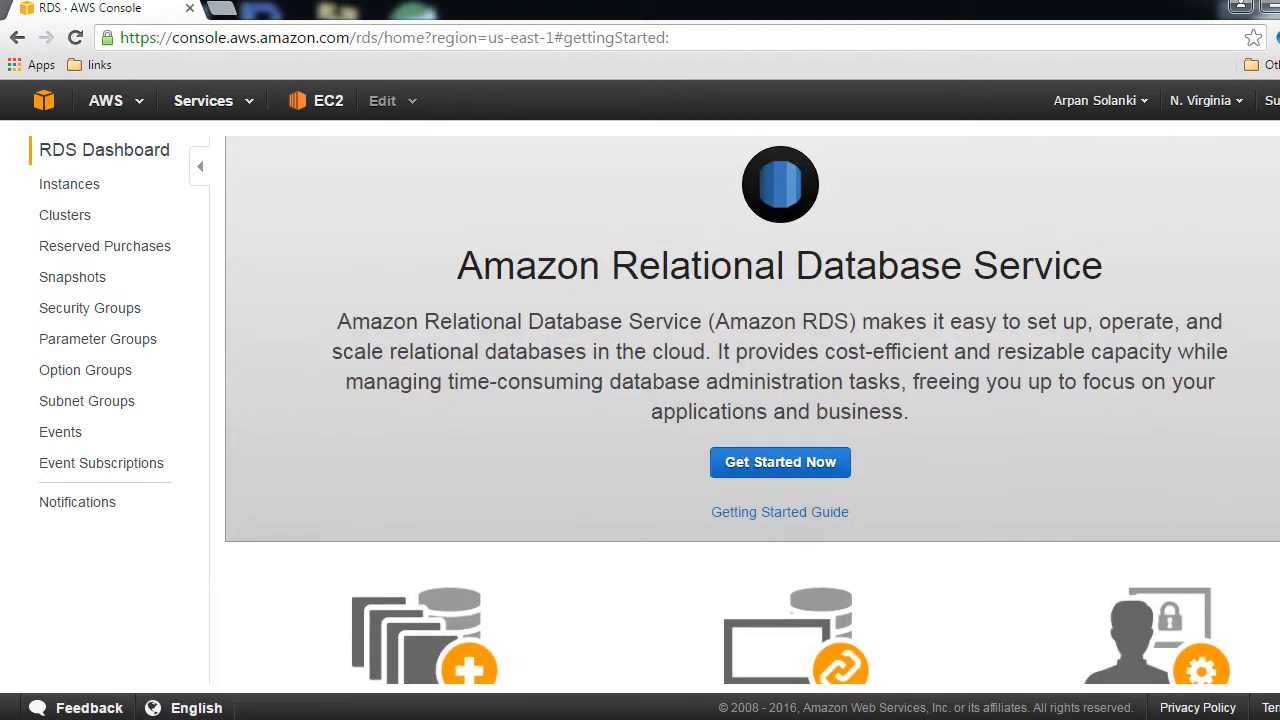
left_click(808, 461)
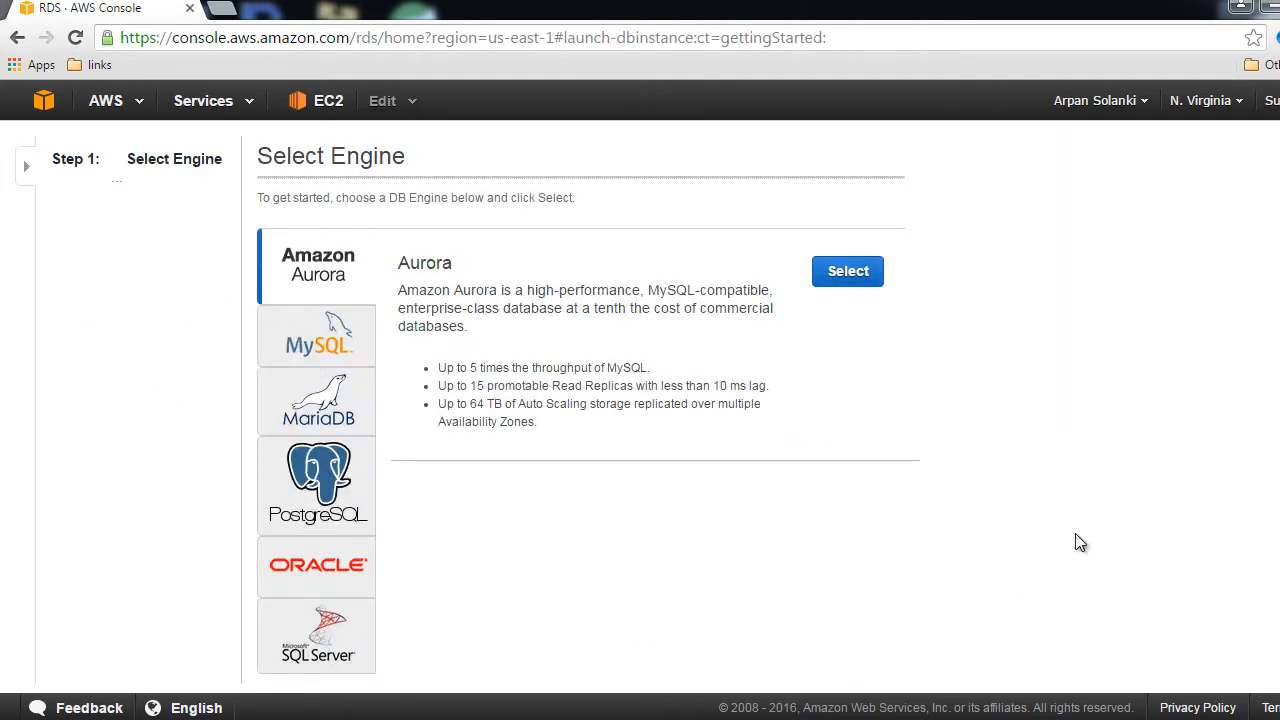
Choose MySQL Community Edition as the database engine for the new instance
scroll(486, 405, "down", 1)
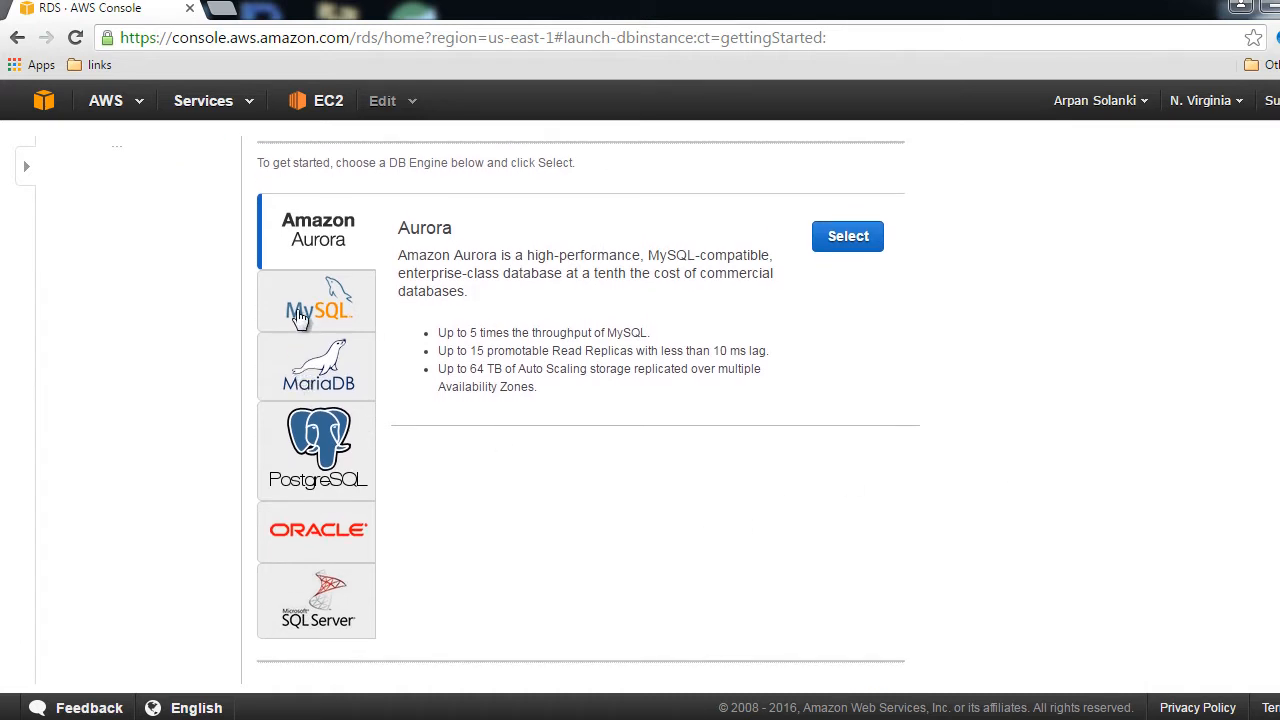
left_click(314, 362)
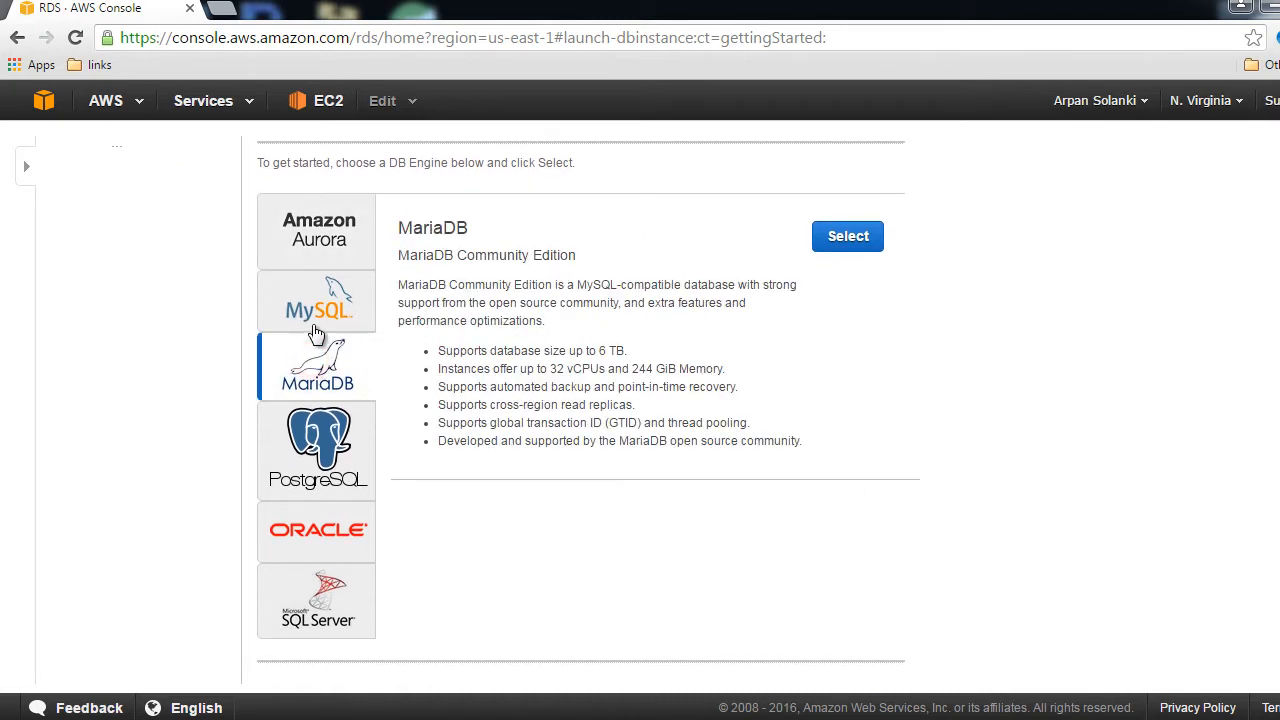
left_click(306, 316)
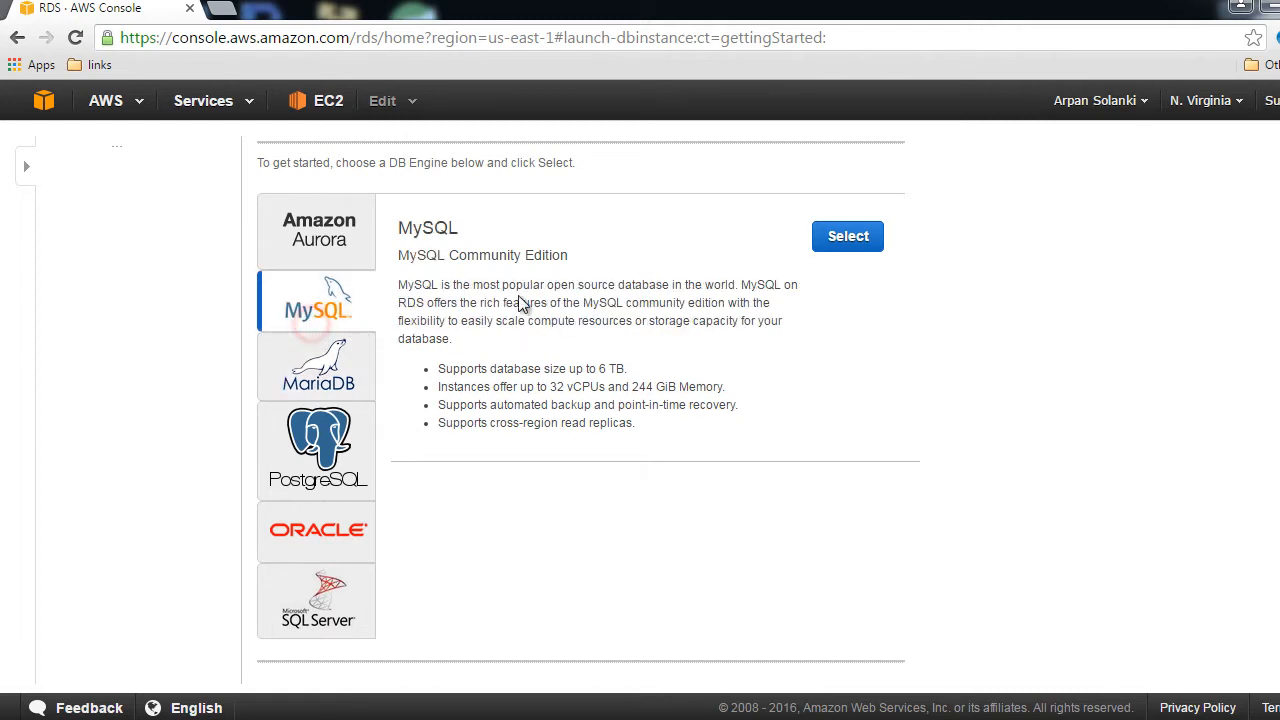
left_click(845, 238)
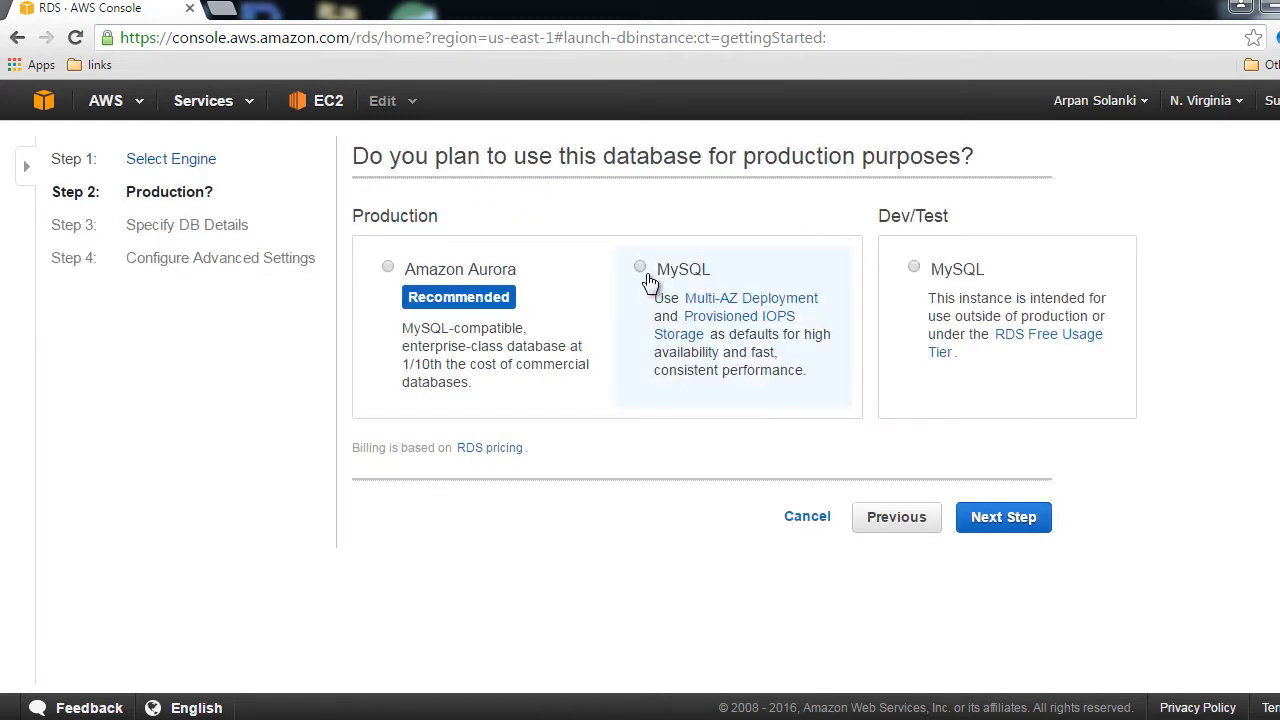
Choose the Dev/Test MySQL option as the database's intended use and continue to the DB details
left_click(915, 268)
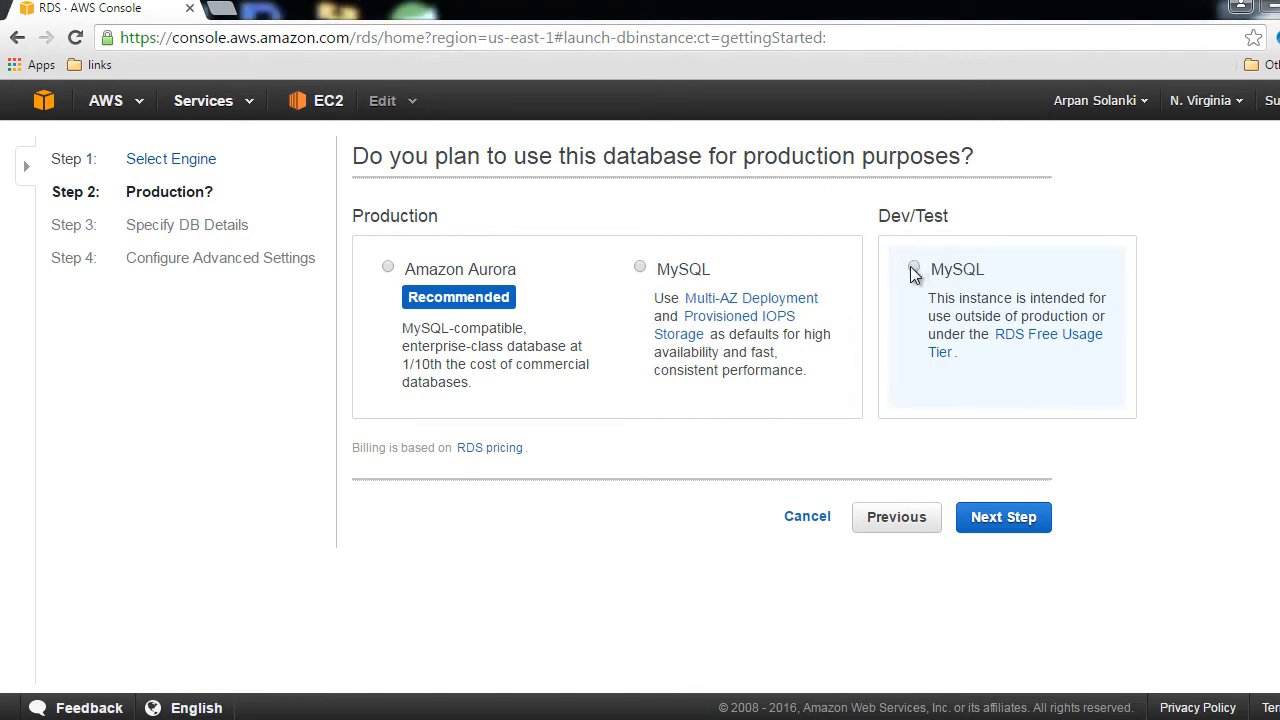
left_click(913, 270)
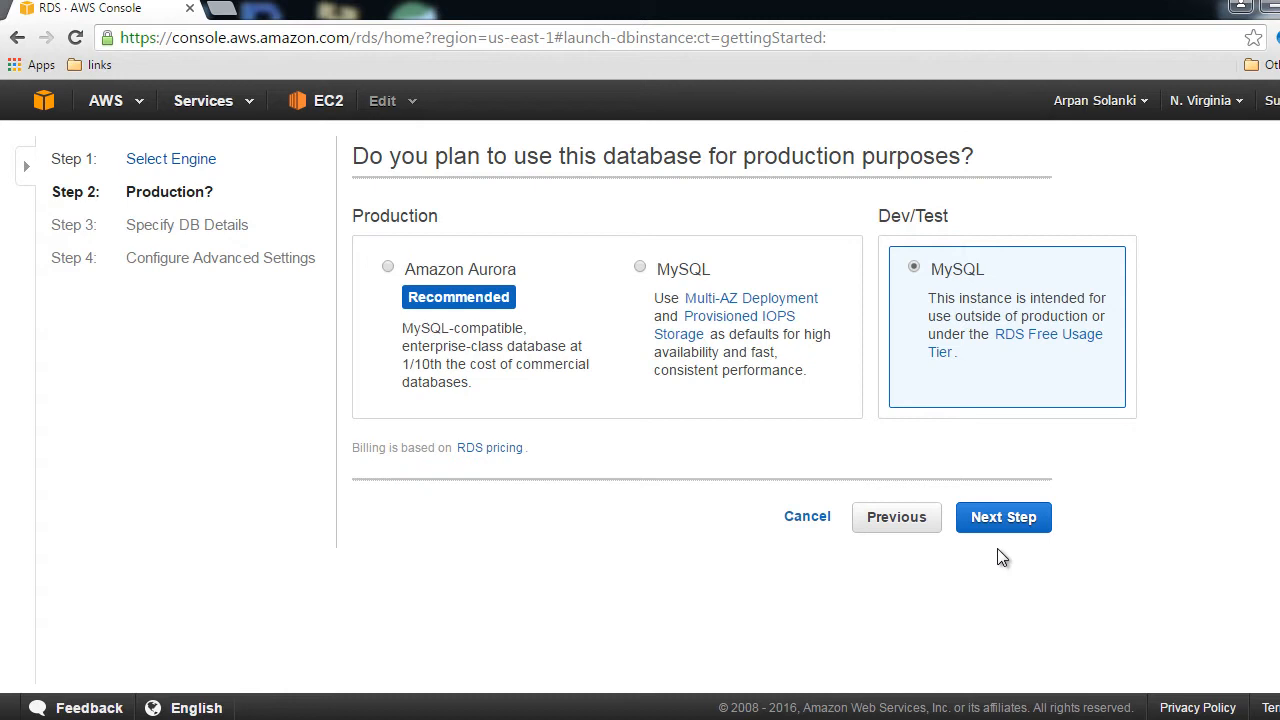
left_click(998, 518)
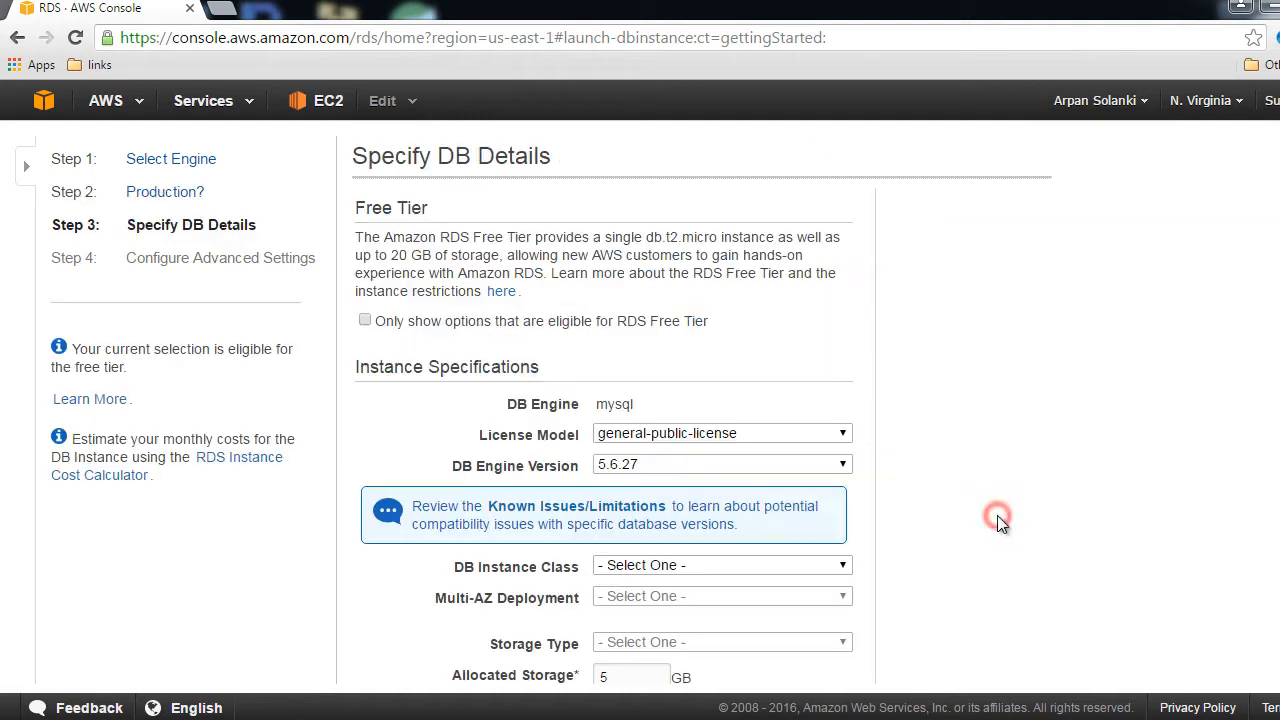
Use the general-public-license model with engine version 5.6.27 and set the DB instance class to db.t2.medium
left_click(683, 438)
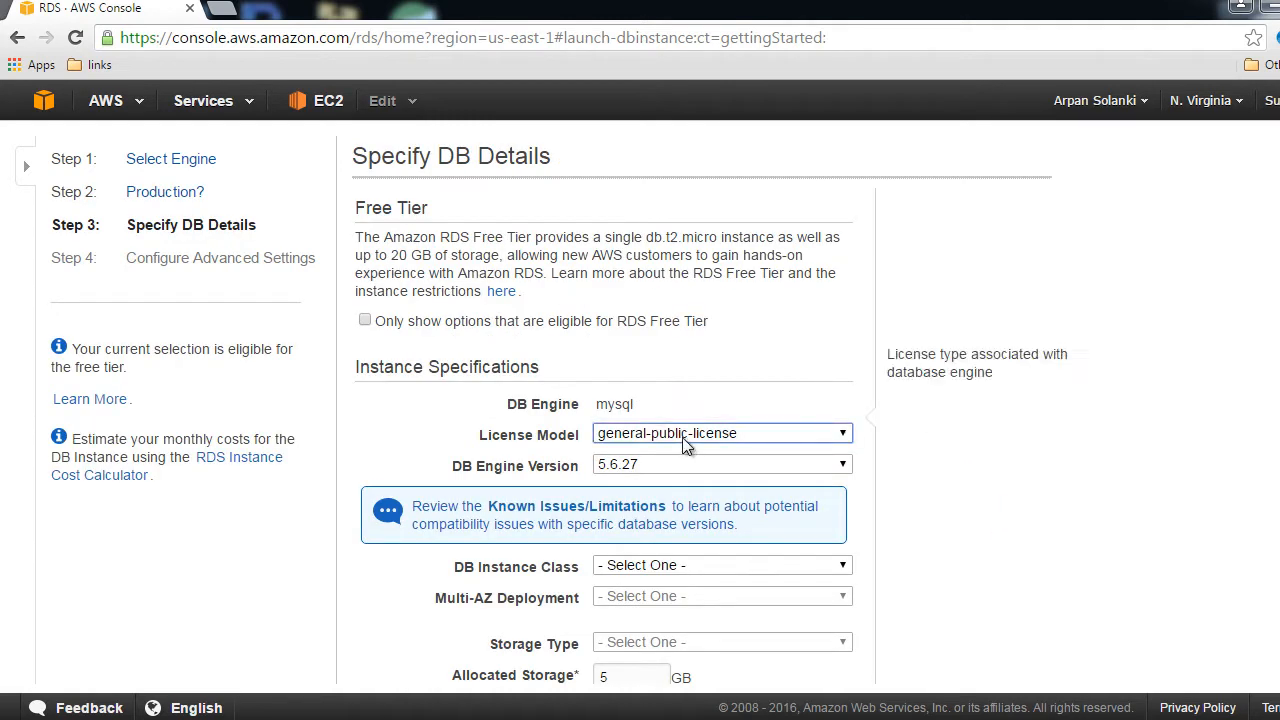
left_click(661, 453)
left_click(664, 462)
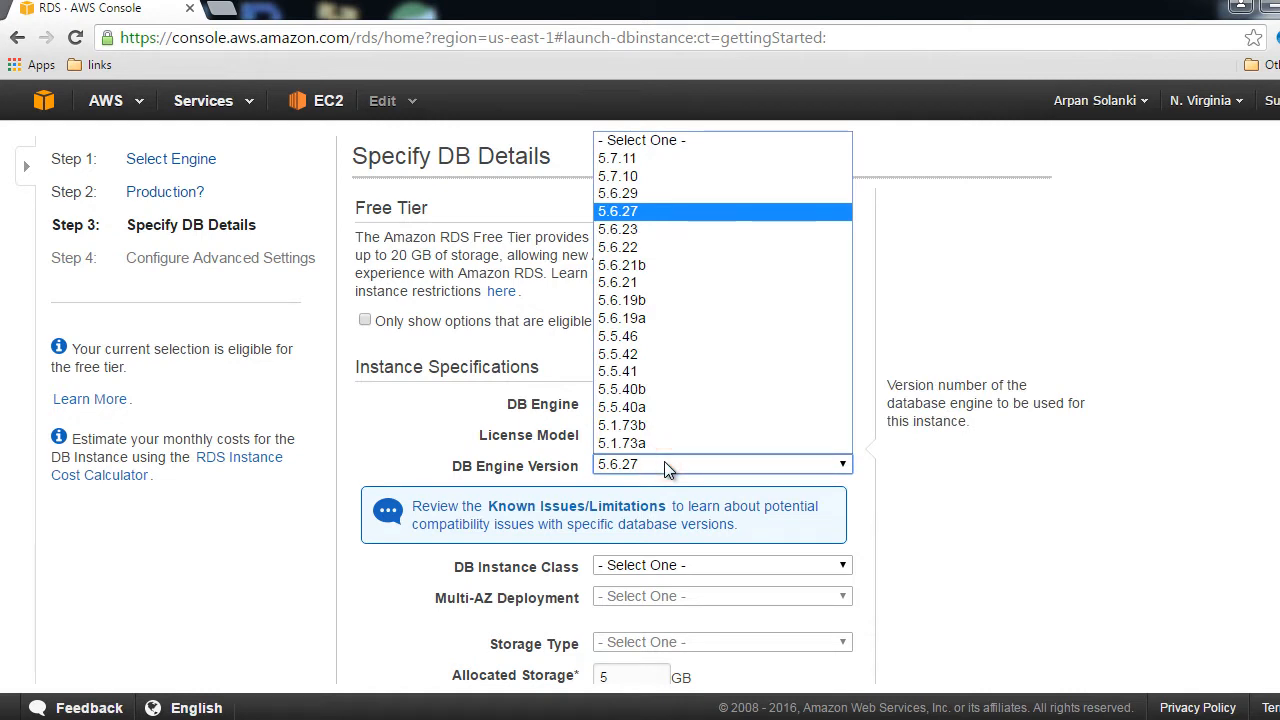
left_click(664, 463)
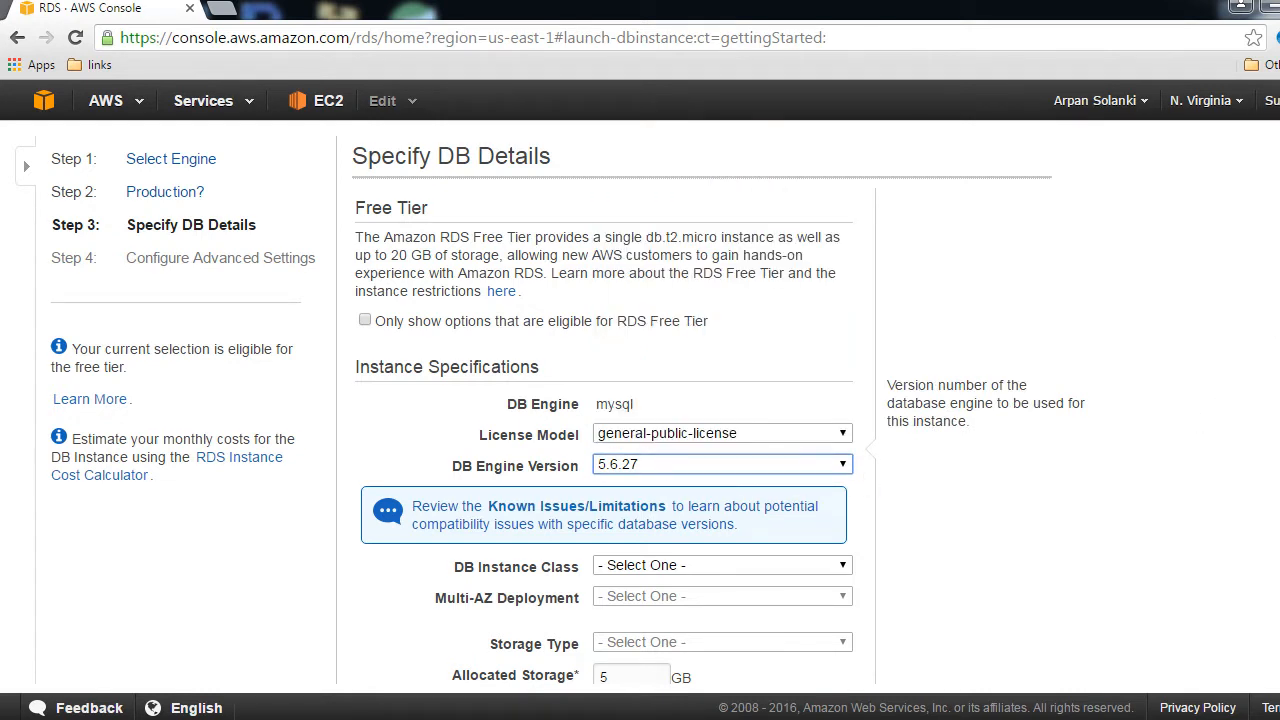
scroll(700, 400, "down", 3)
left_click(787, 338)
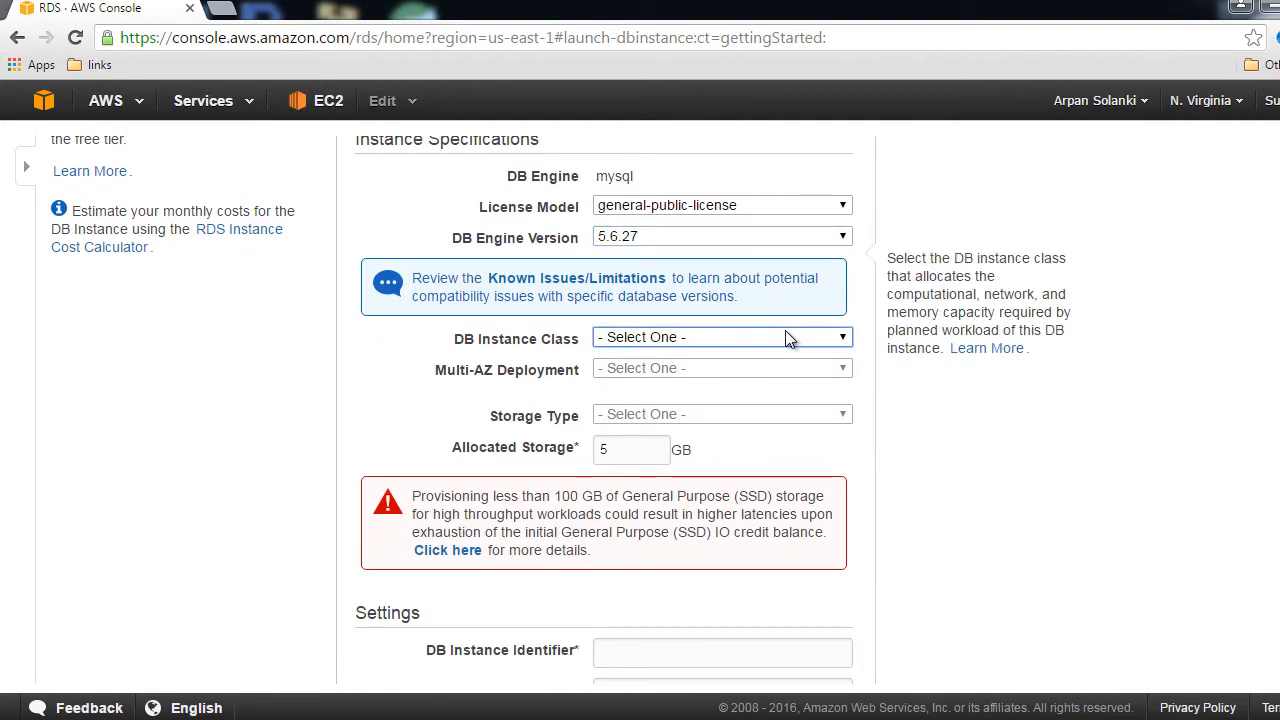
left_click(787, 338)
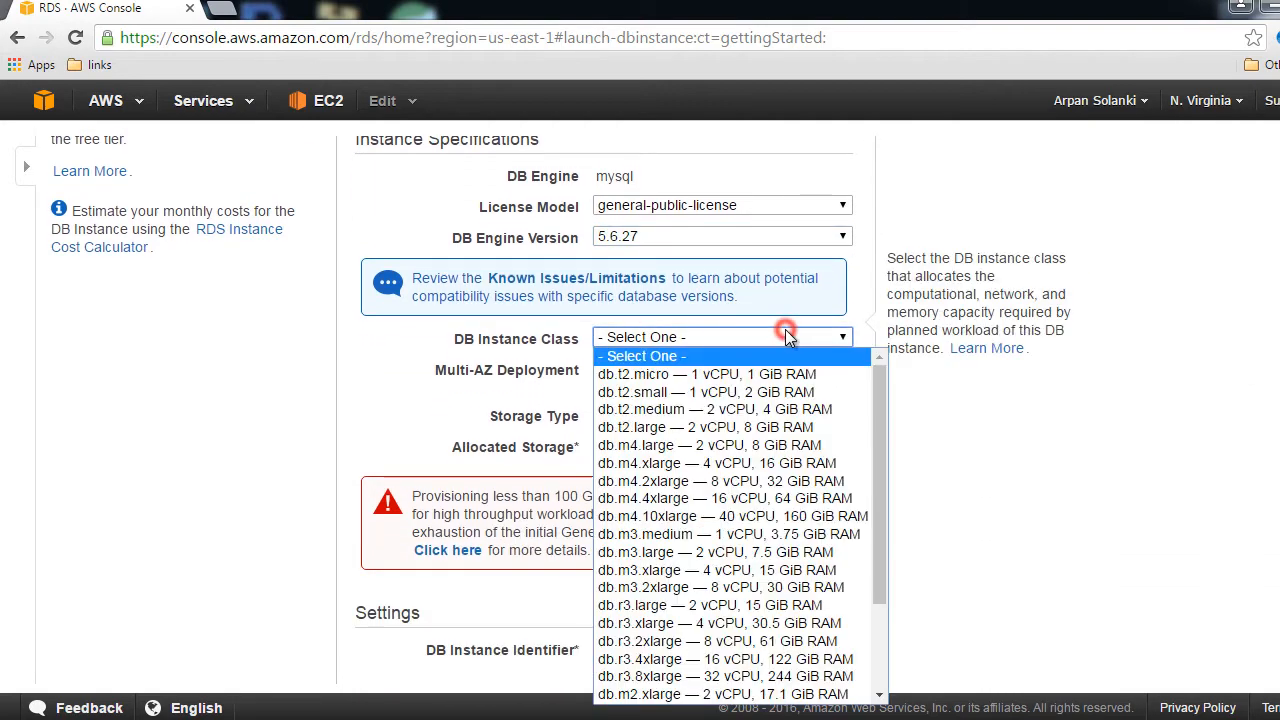
left_click(773, 409)
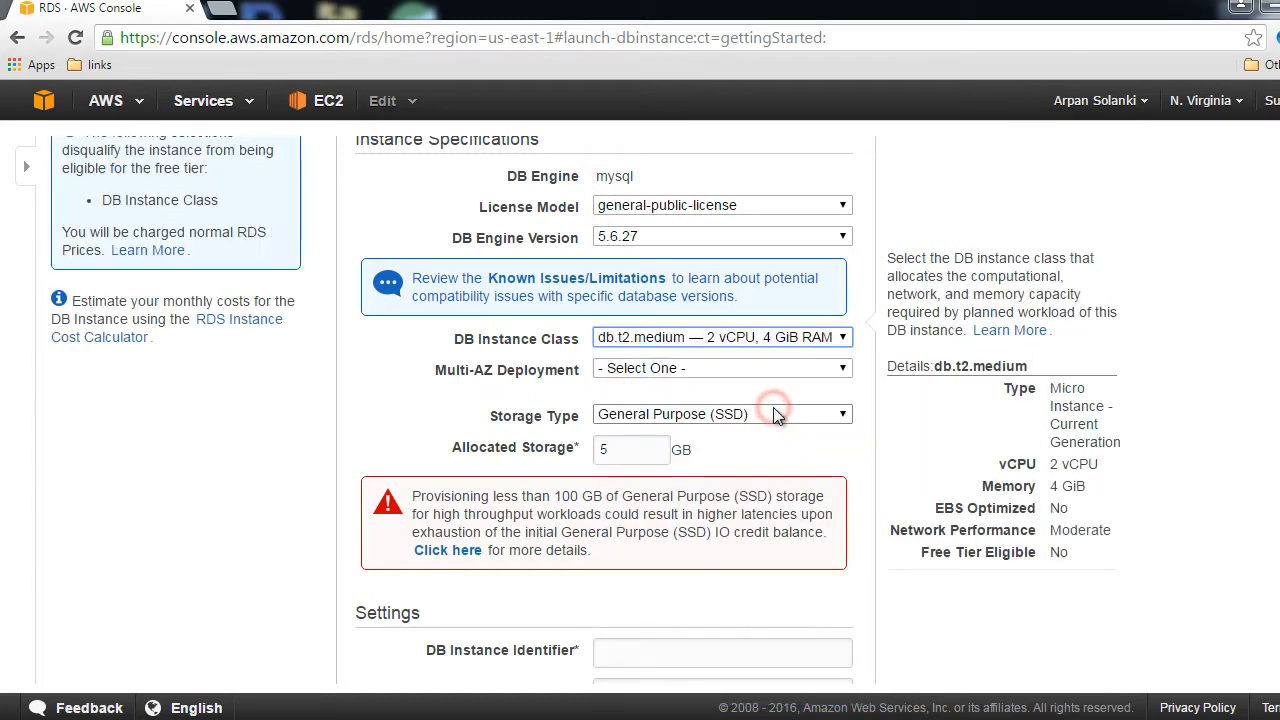
Set the DB instance's storage type to Magnetic
left_click(778, 414)
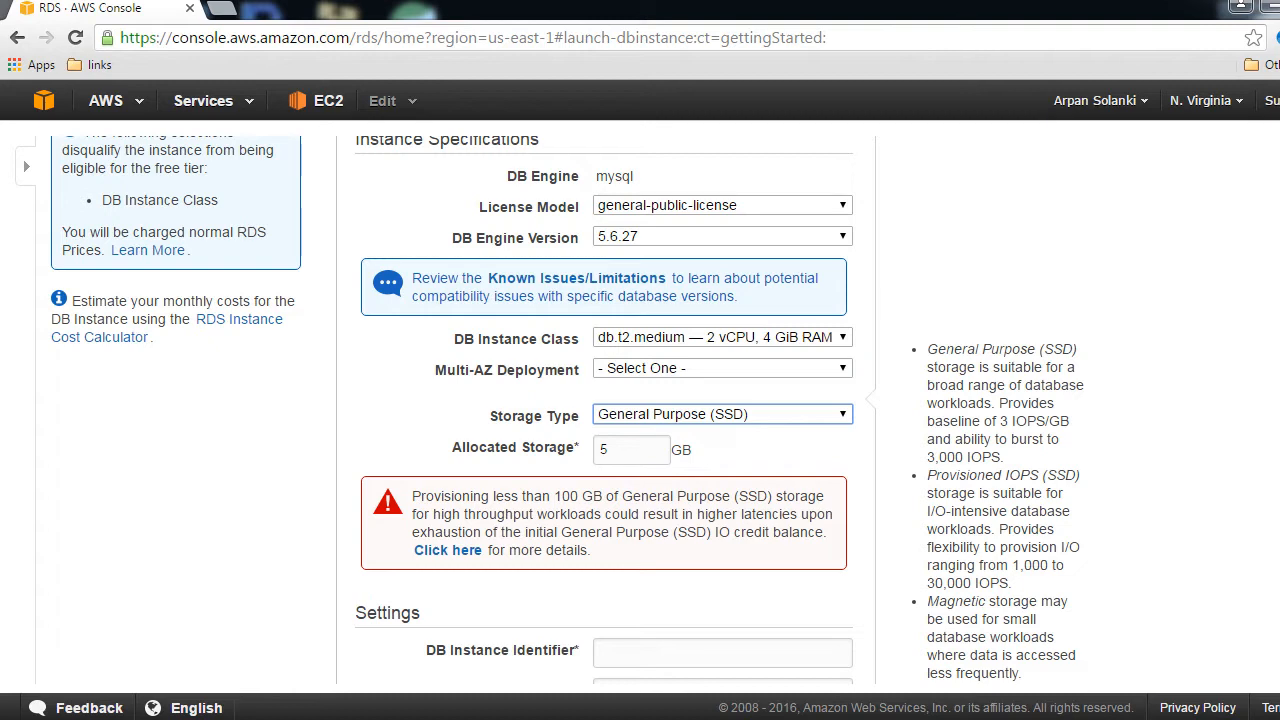
scroll(760, 247, "down", 1)
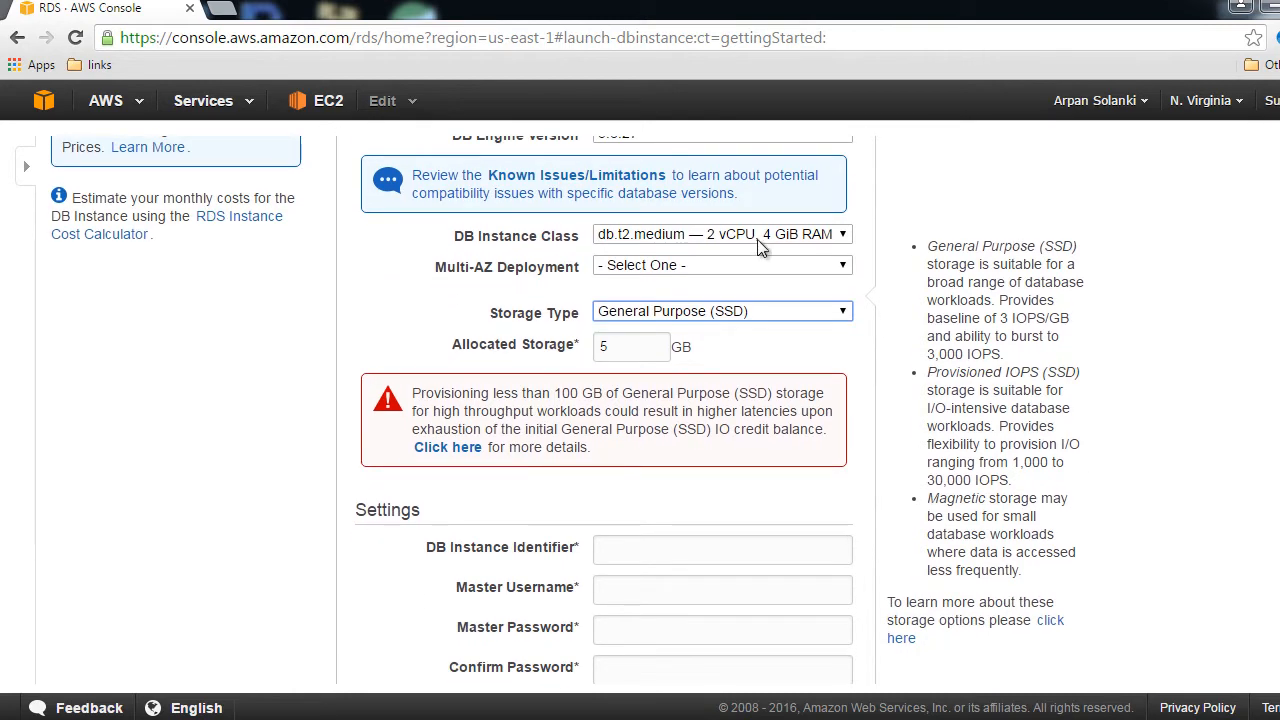
left_click(748, 312)
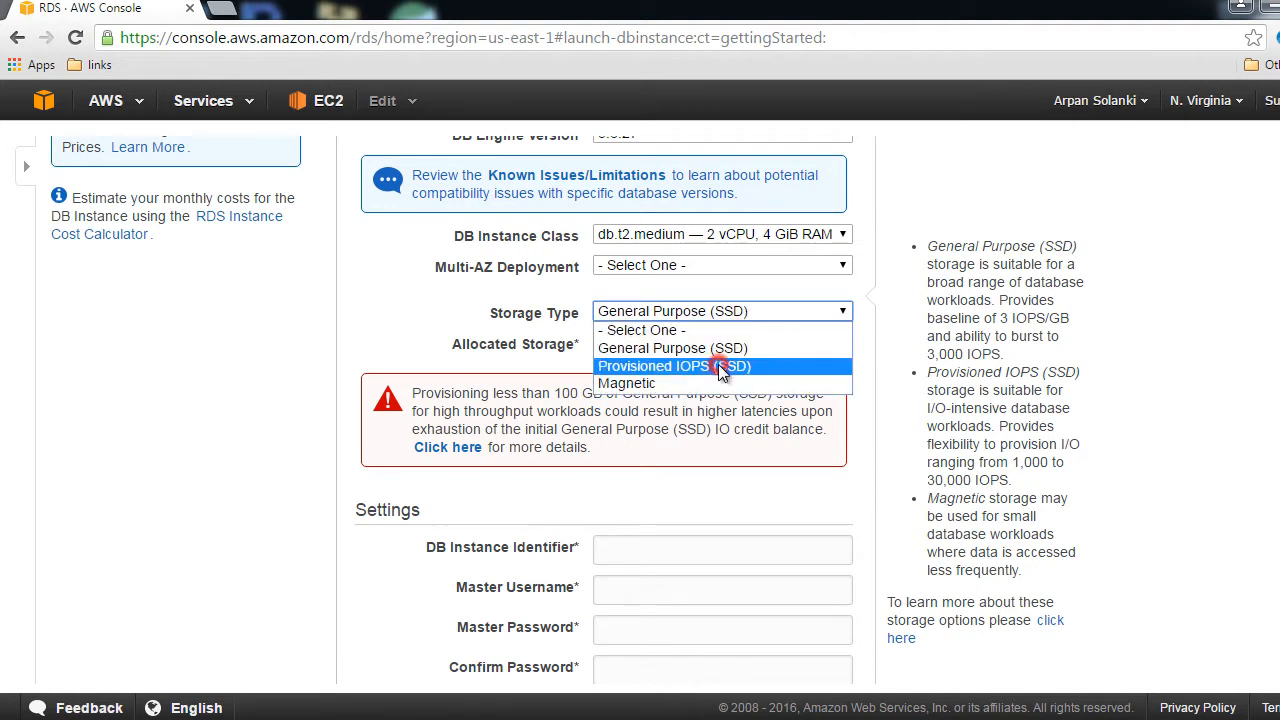
left_click(718, 364)
left_click(713, 315)
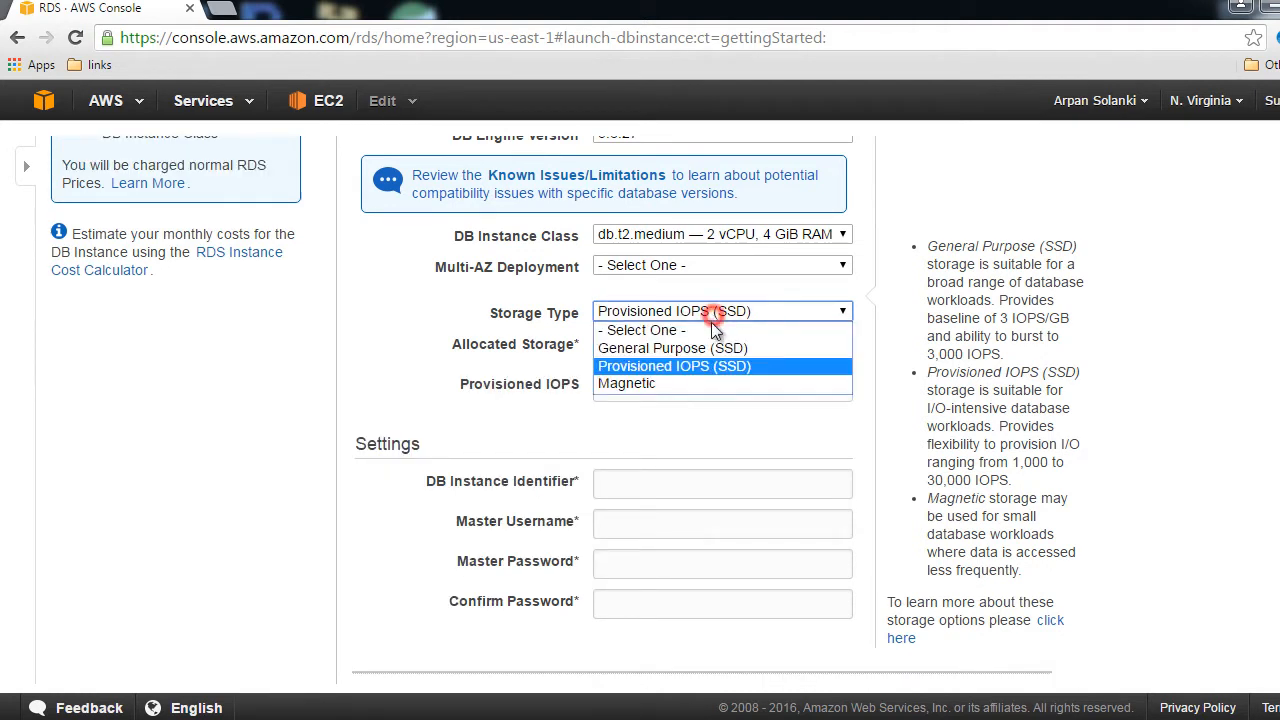
left_click(693, 381)
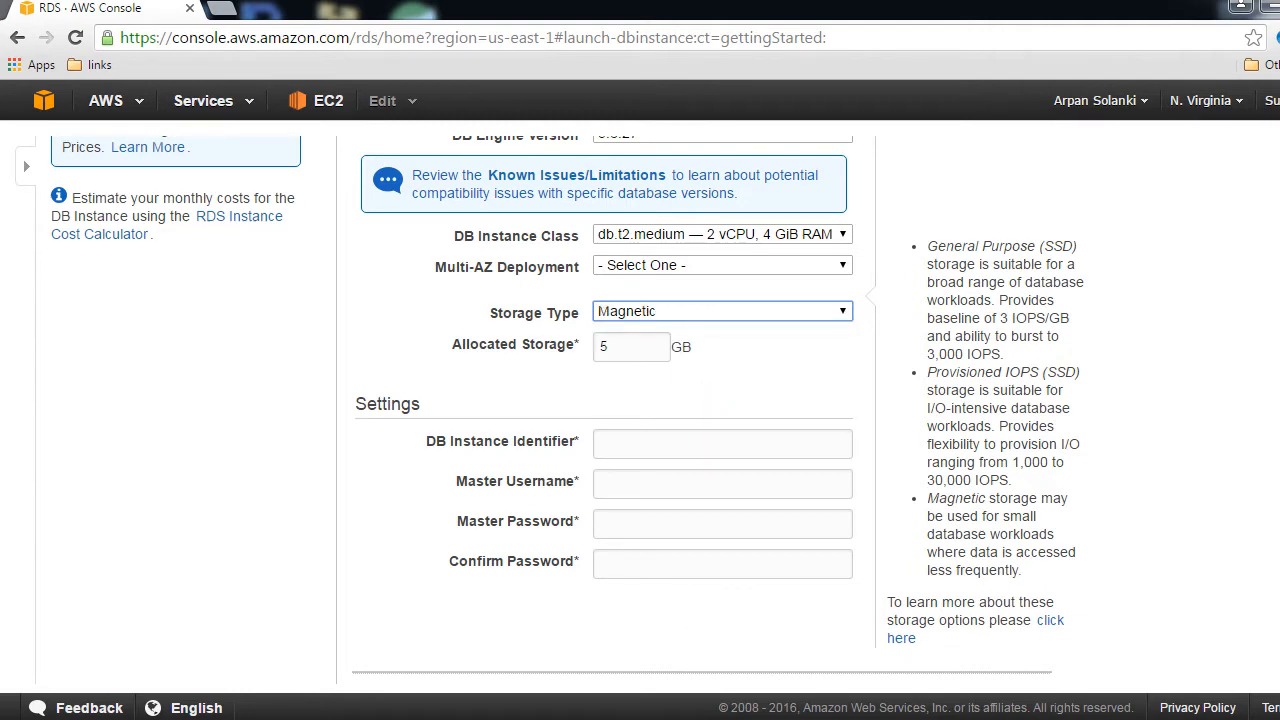
Enter bjjware as both the DB instance identifier and the master username
scroll(700, 400, "up", 2)
scroll(700, 400, "down", 1)
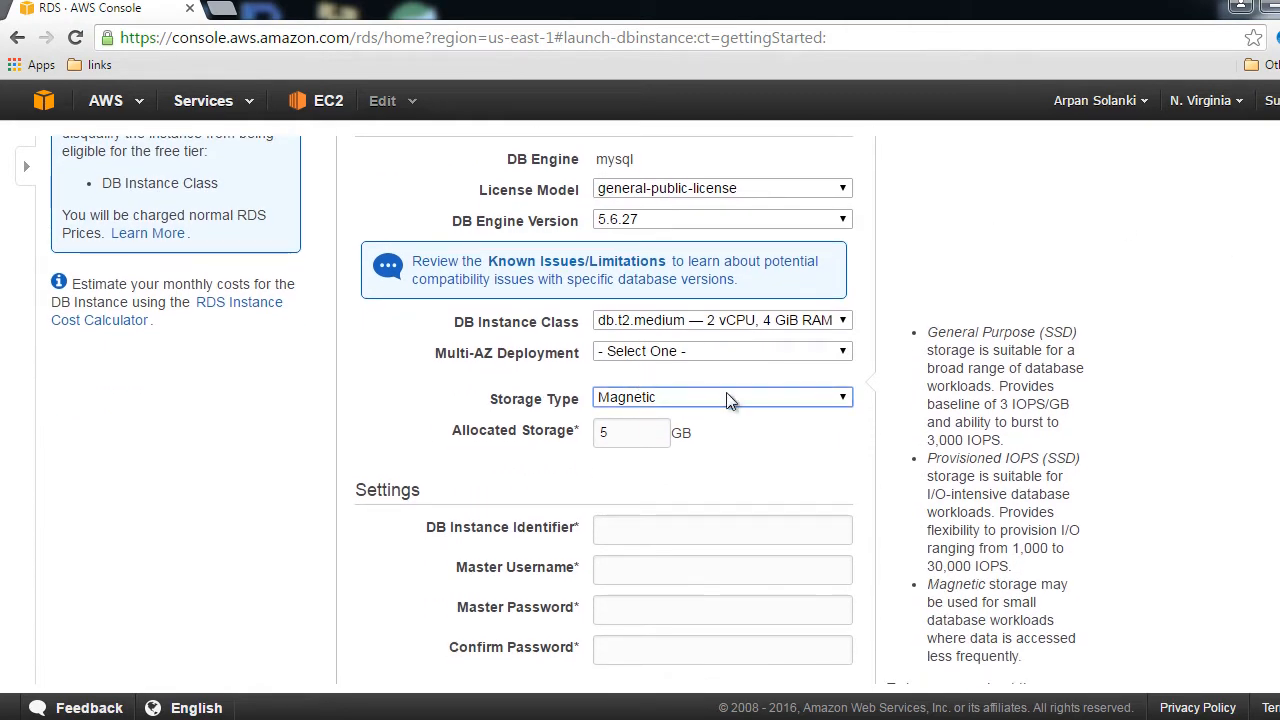
scroll(692, 462, "down", 1)
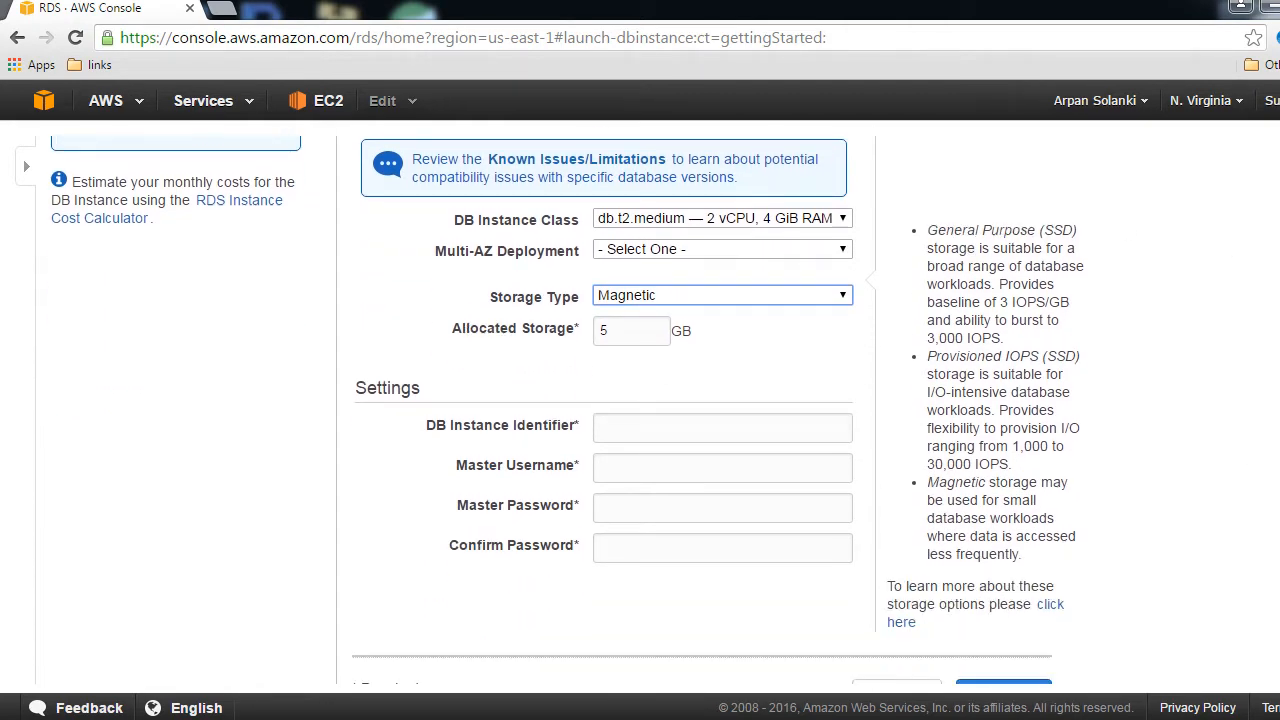
left_click(681, 430)
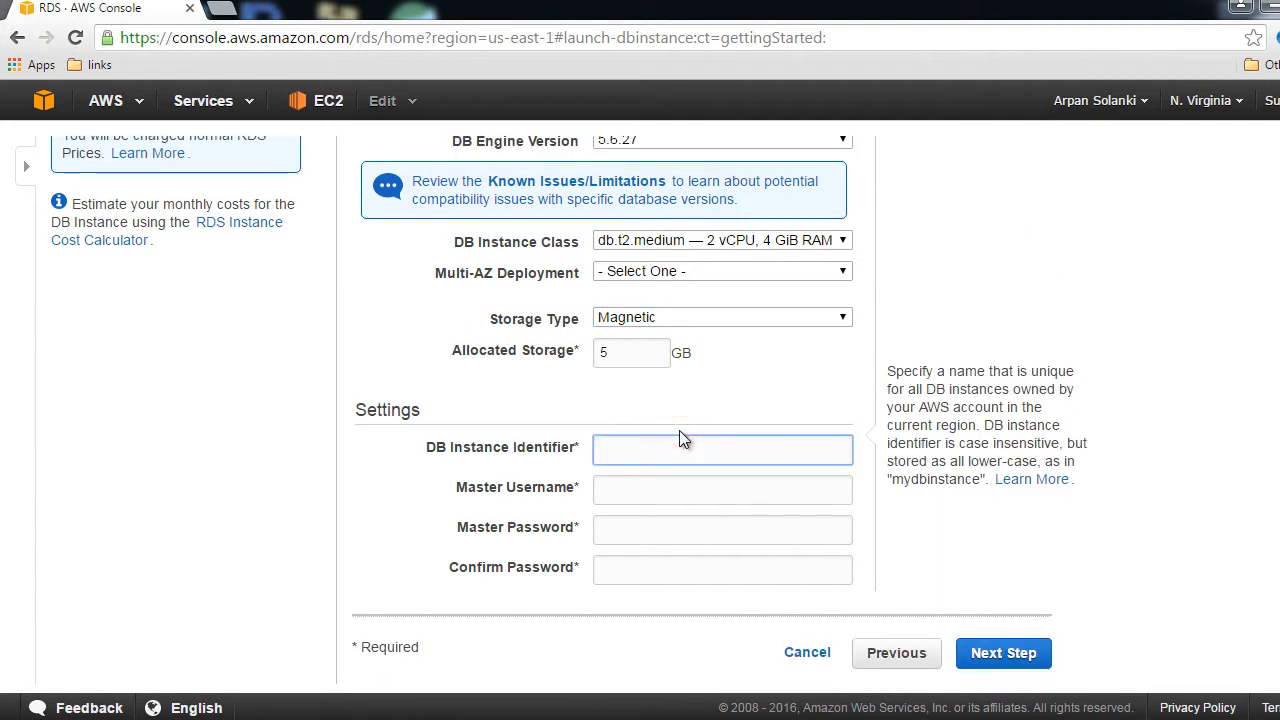
type("bjjware")
key("Tab")
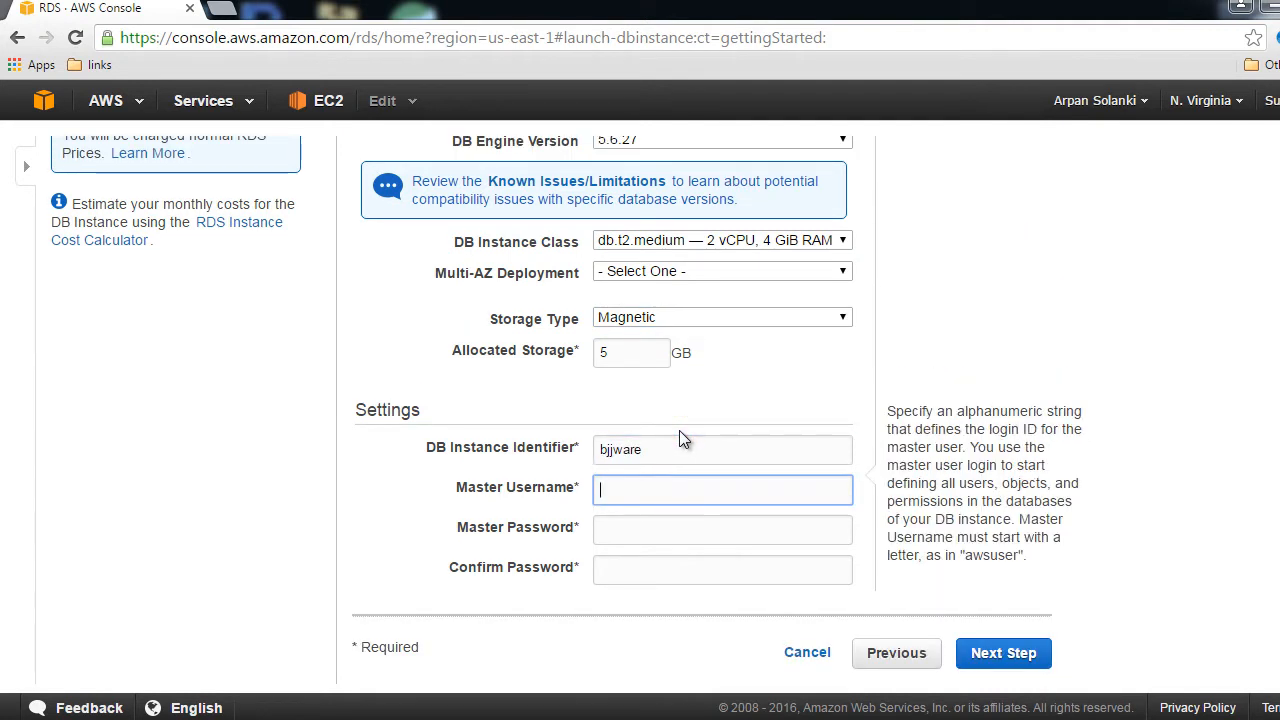
type("bjjware")
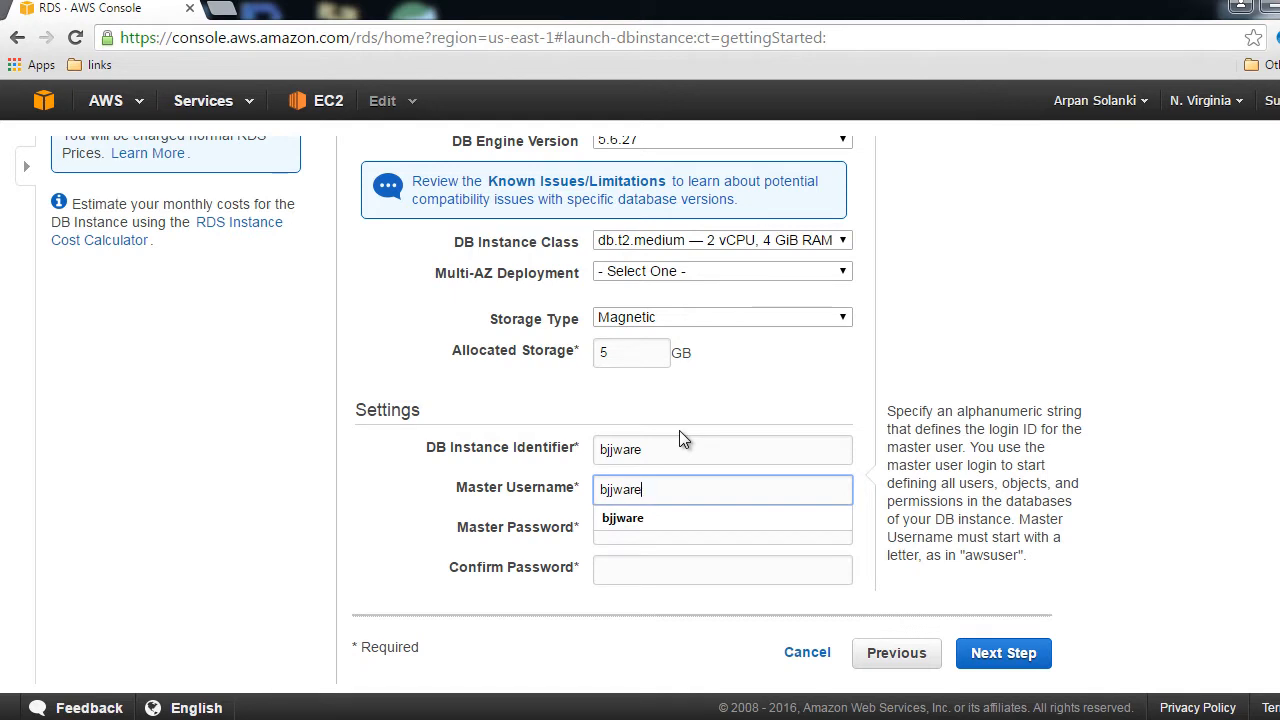
Enter the master password, repeat it in the confirmation field, and submit the DB details
key("Tab")
type("••••••")
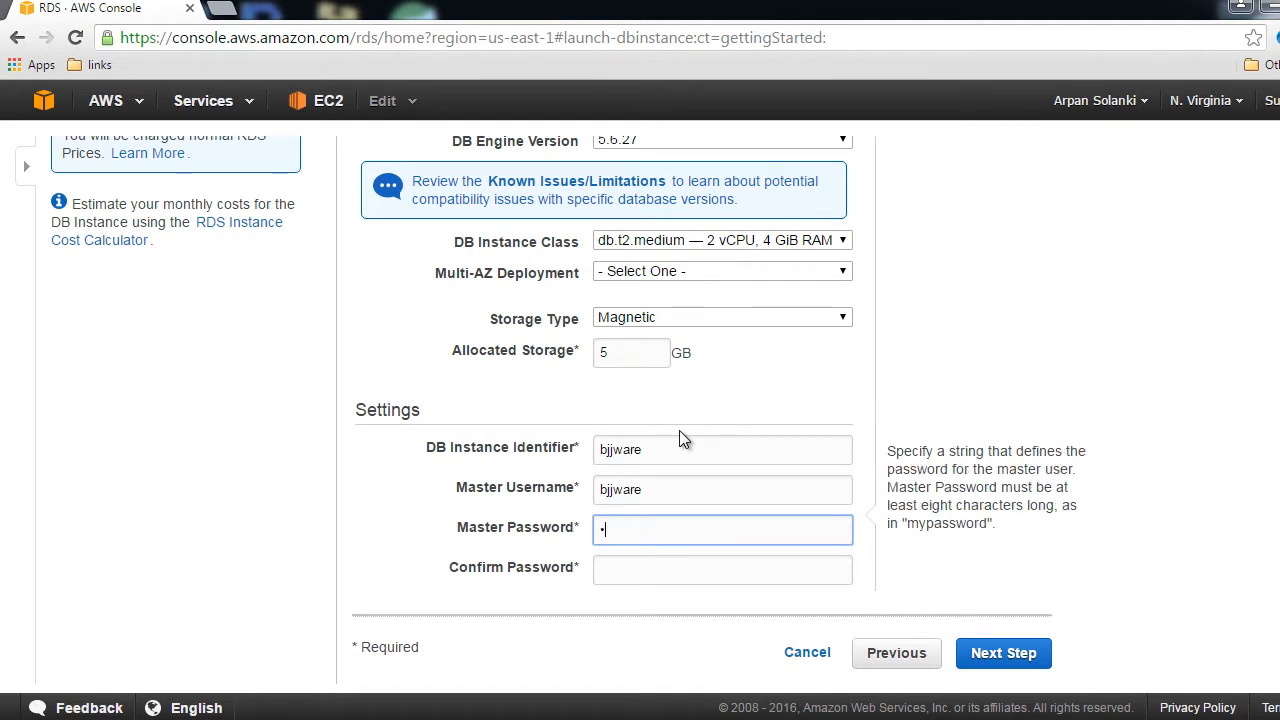
type("••")
key("Tab")
type("••••••••")
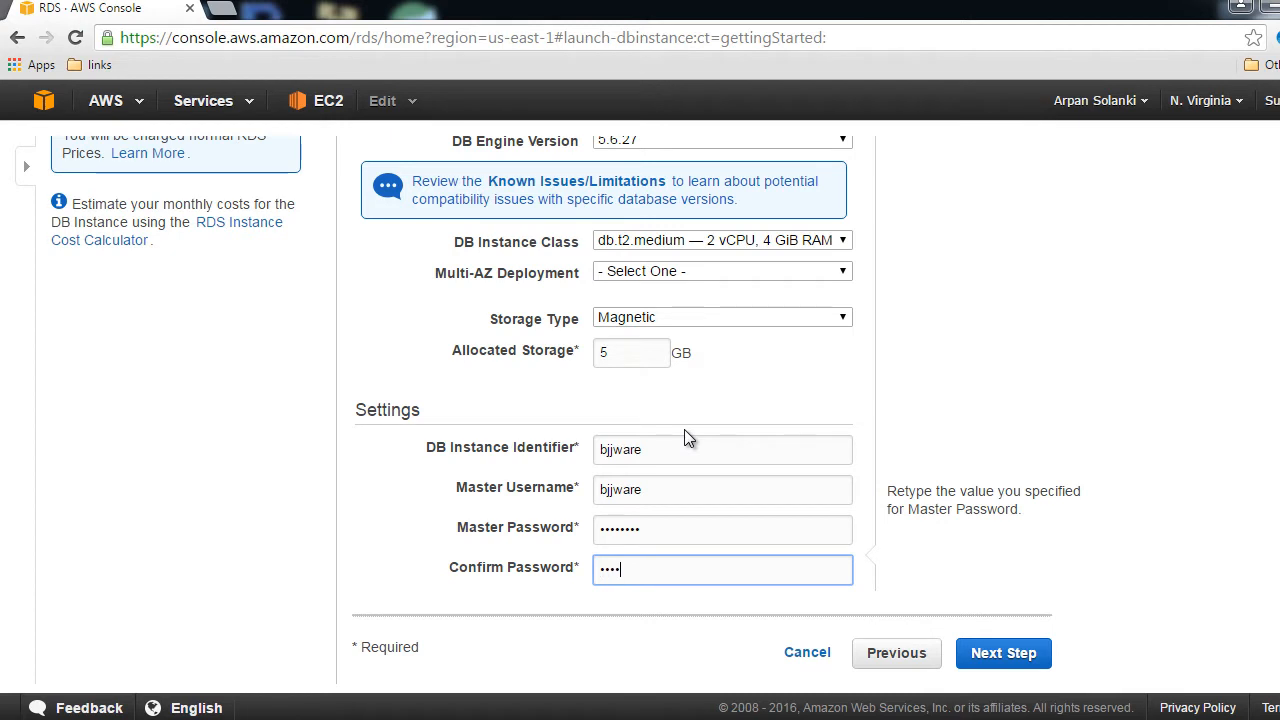
left_click(994, 650)
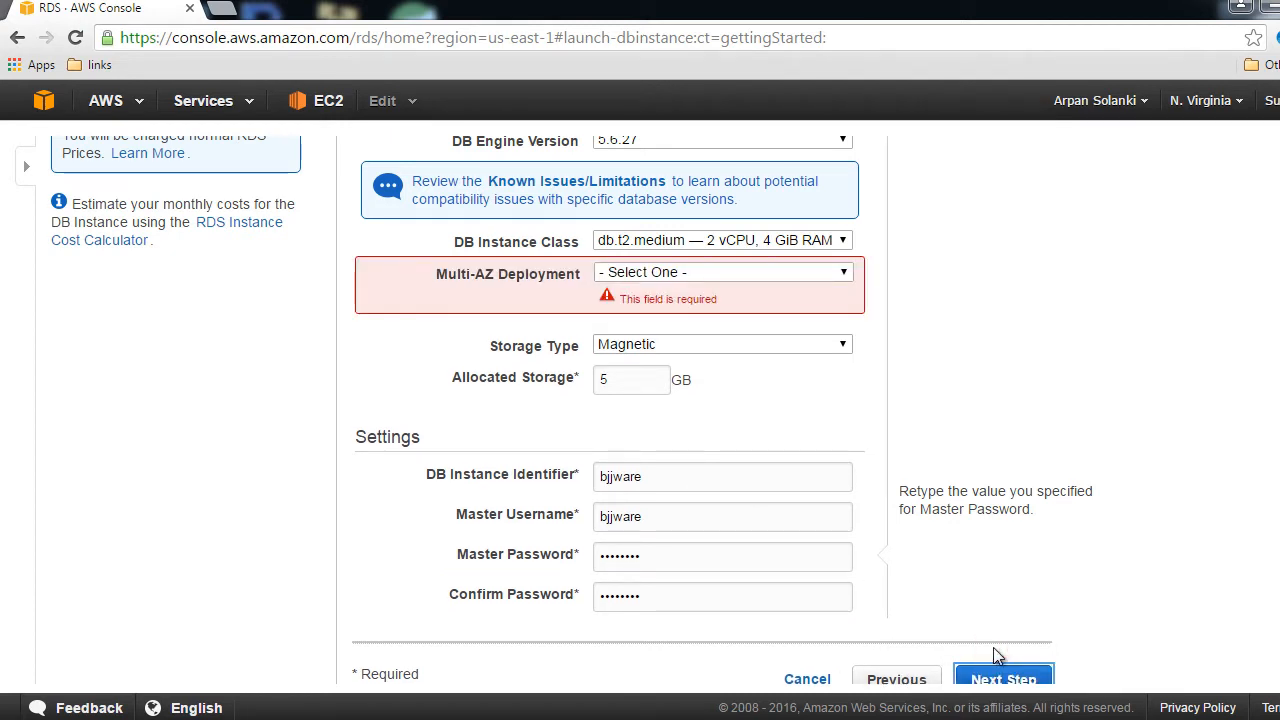
Set Multi-AZ Deployment to No and continue to the advanced settings
left_click(728, 272)
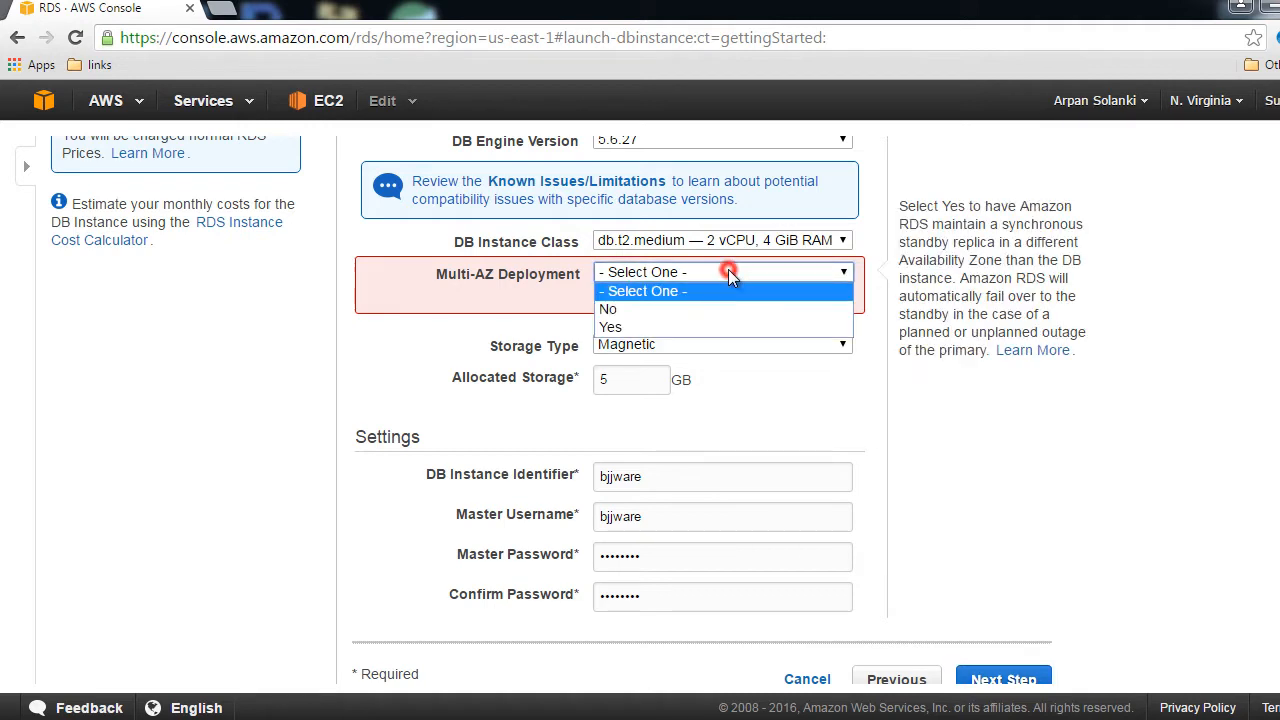
left_click(711, 308)
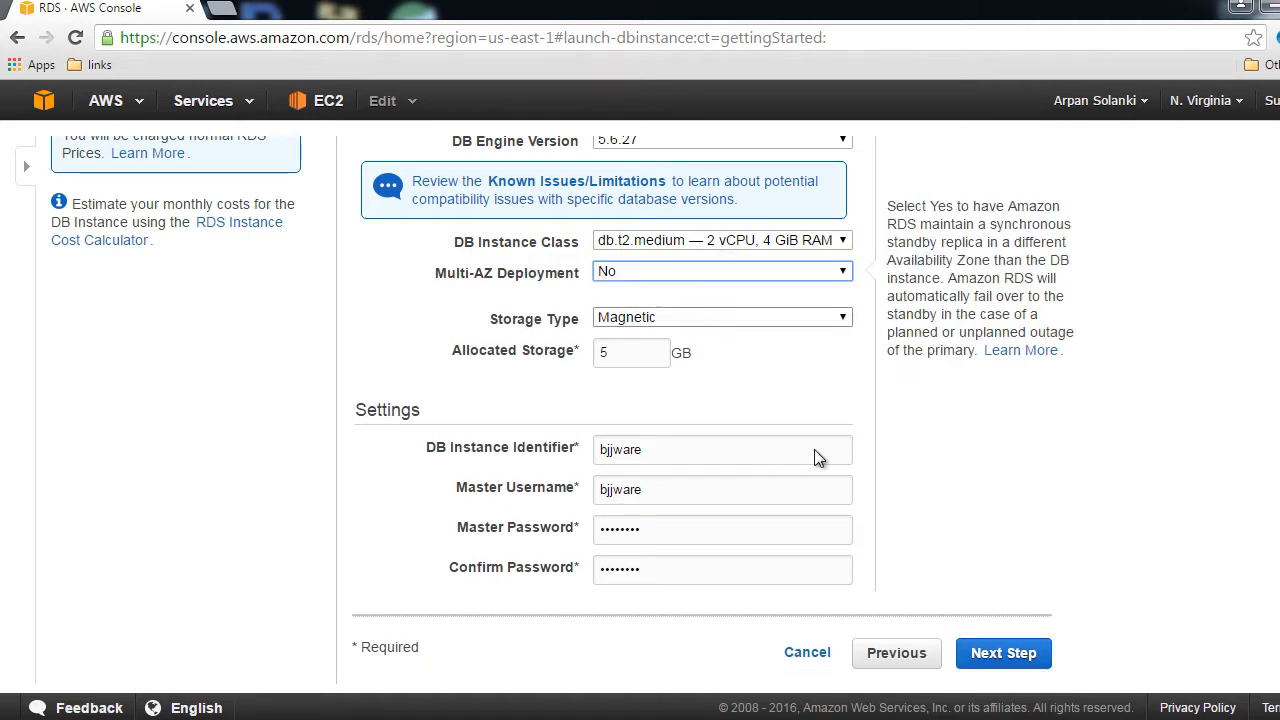
left_click(1003, 653)
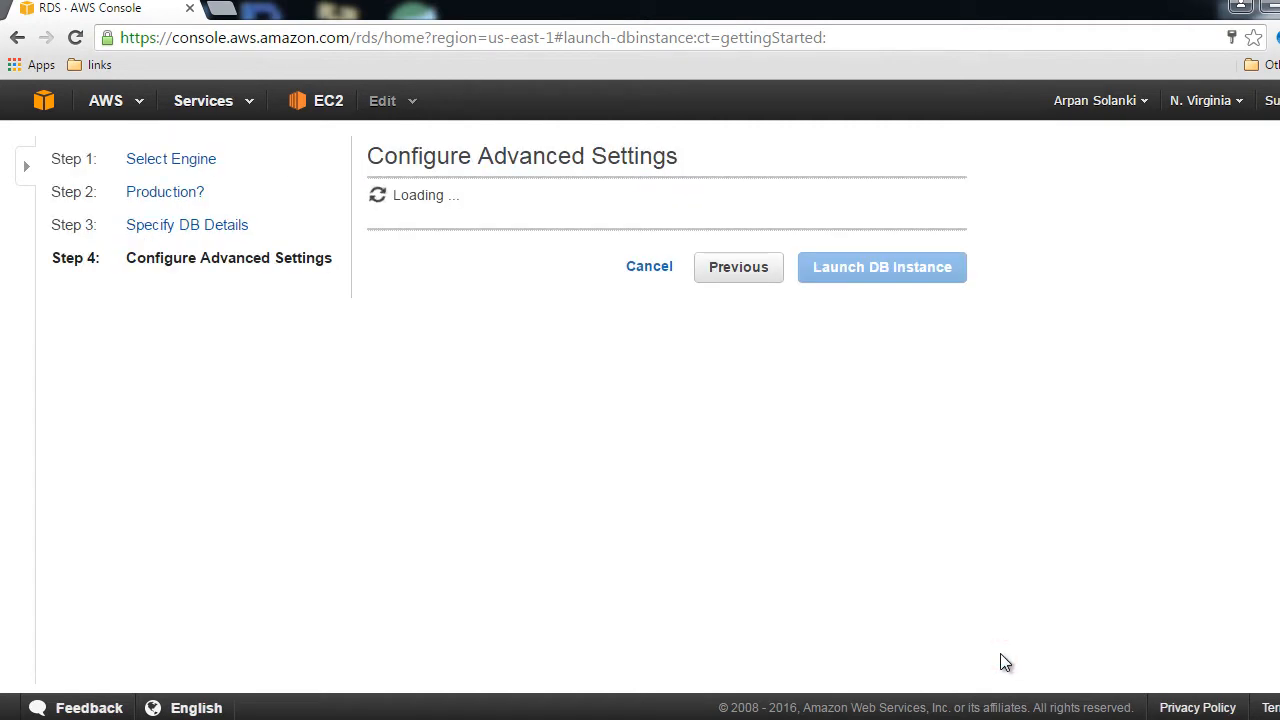
Assign the default (VPC) security group to the DB instance, using the default VPC and subnet group, public access and no availability zone preference
left_click(667, 263)
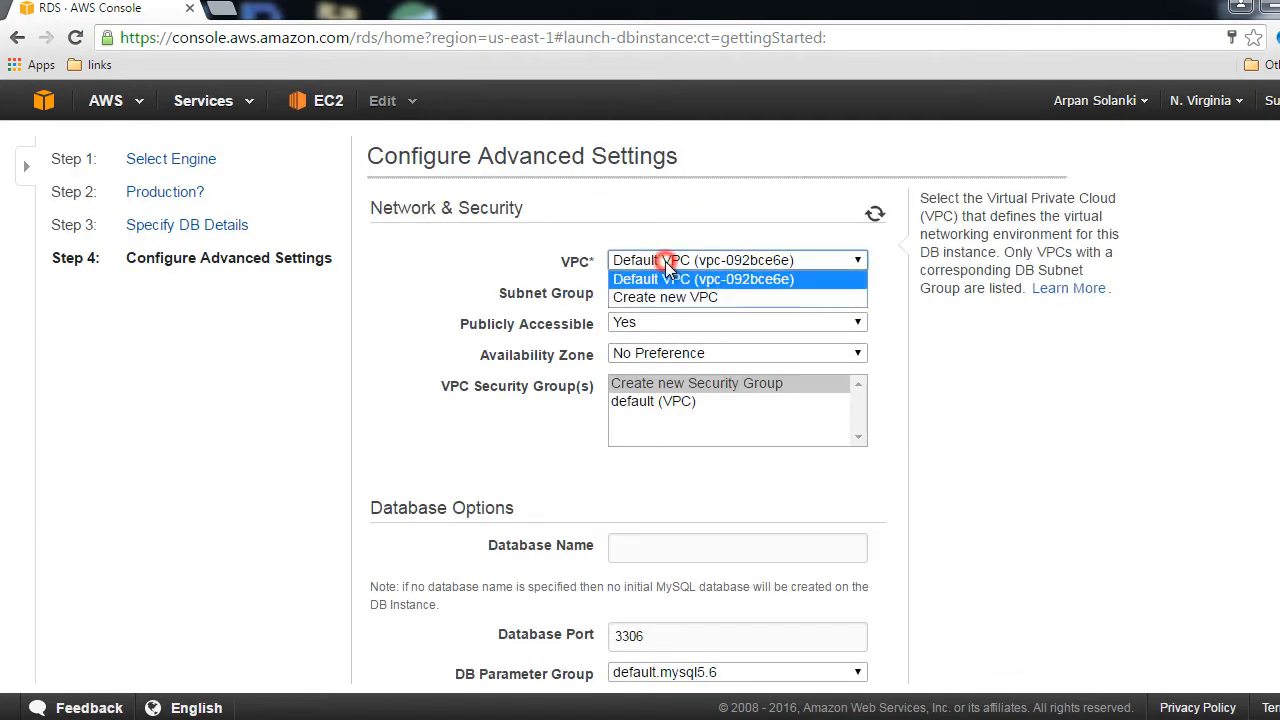
left_click(667, 262)
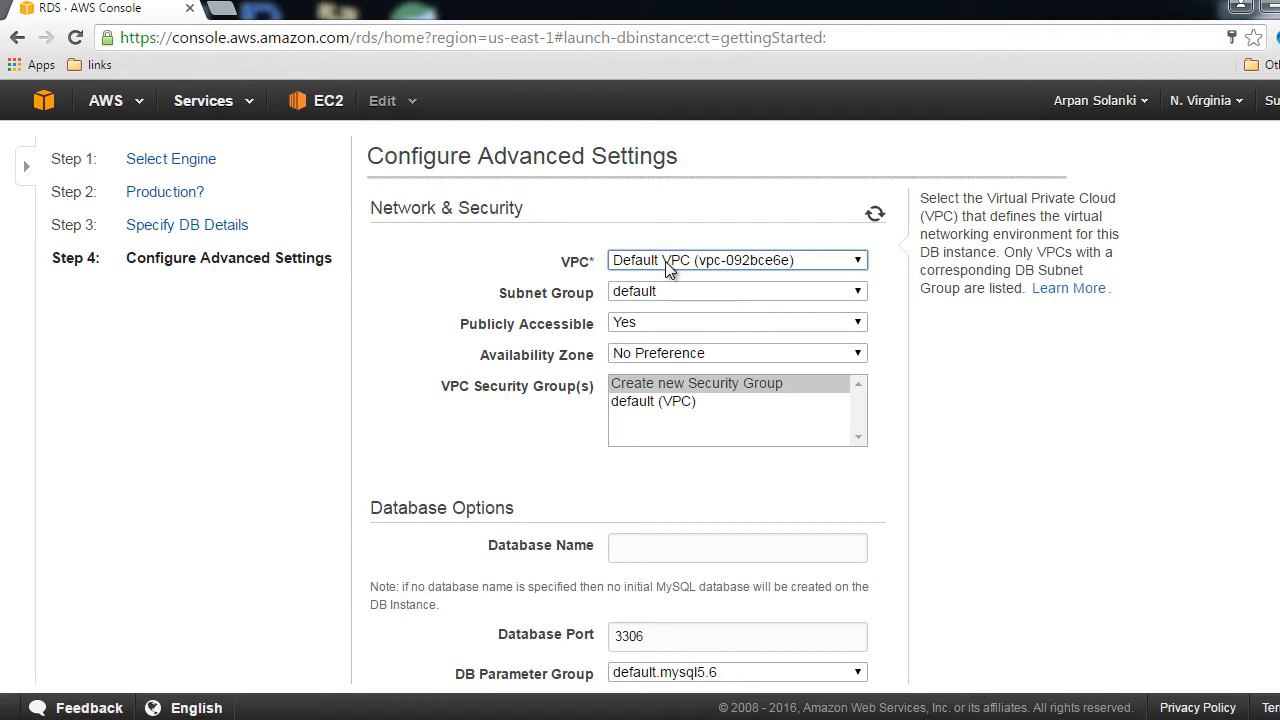
left_click(678, 293)
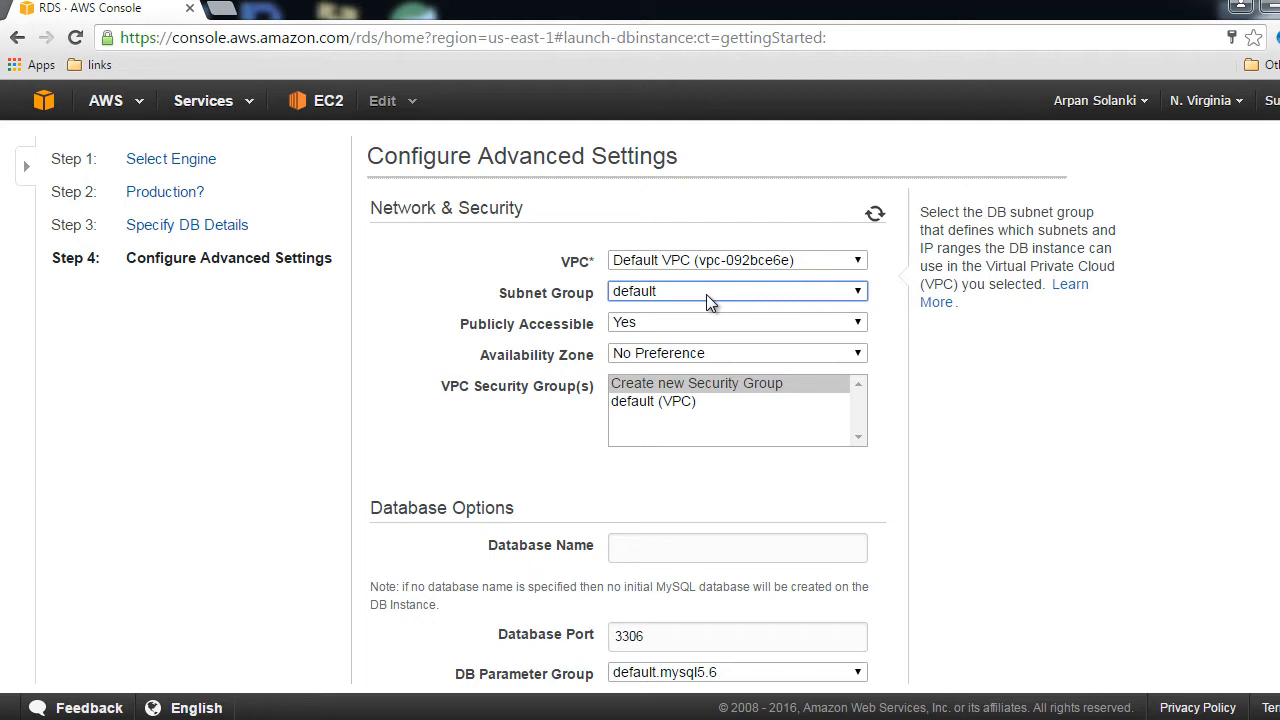
left_click(707, 322)
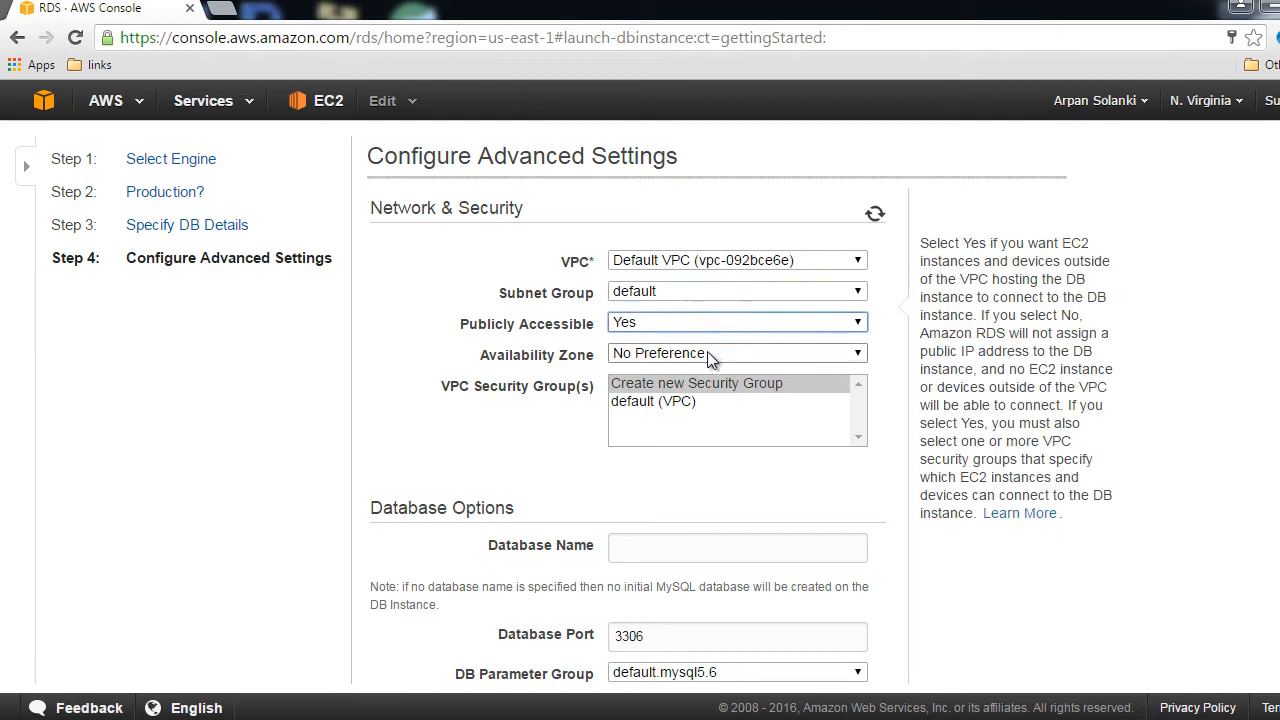
left_click(707, 353)
left_click(707, 353)
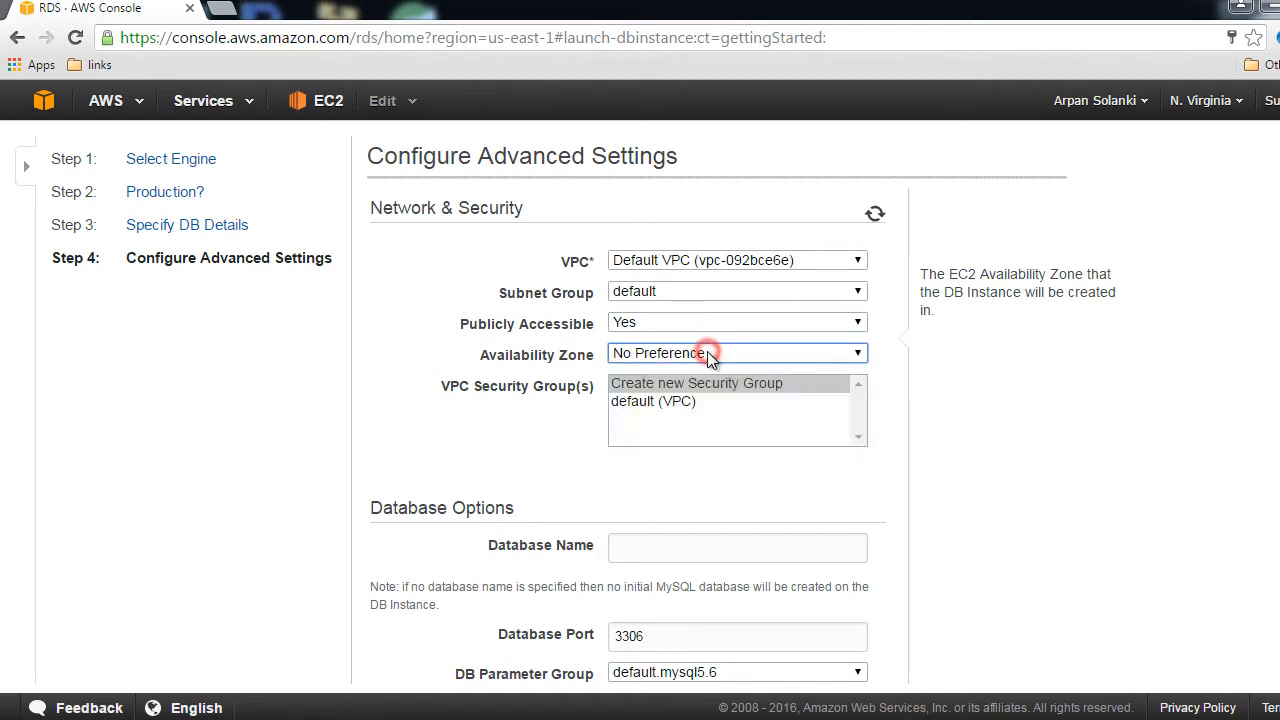
key("Tab")
left_click(672, 401)
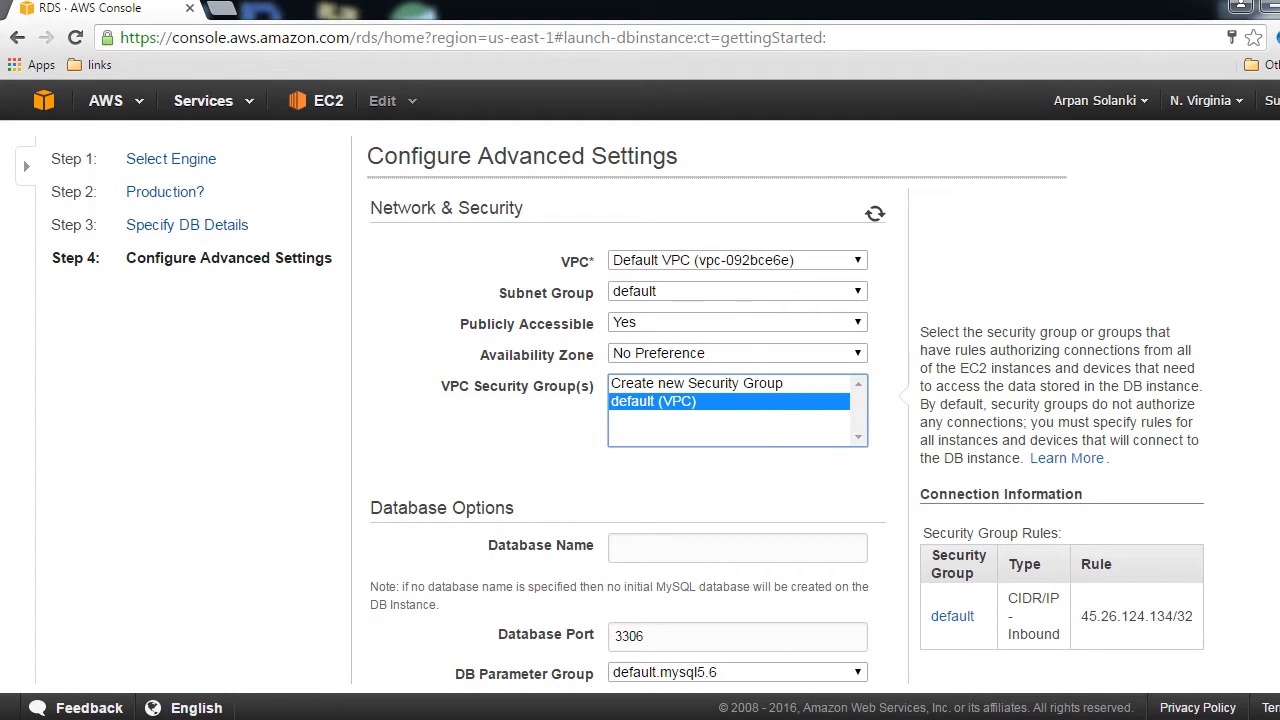
Examine the default security group's inbound rules in the EC2 console, including the rule's source IP, and return to the RDS launch wizard
scroll(627, 411, "down", 2)
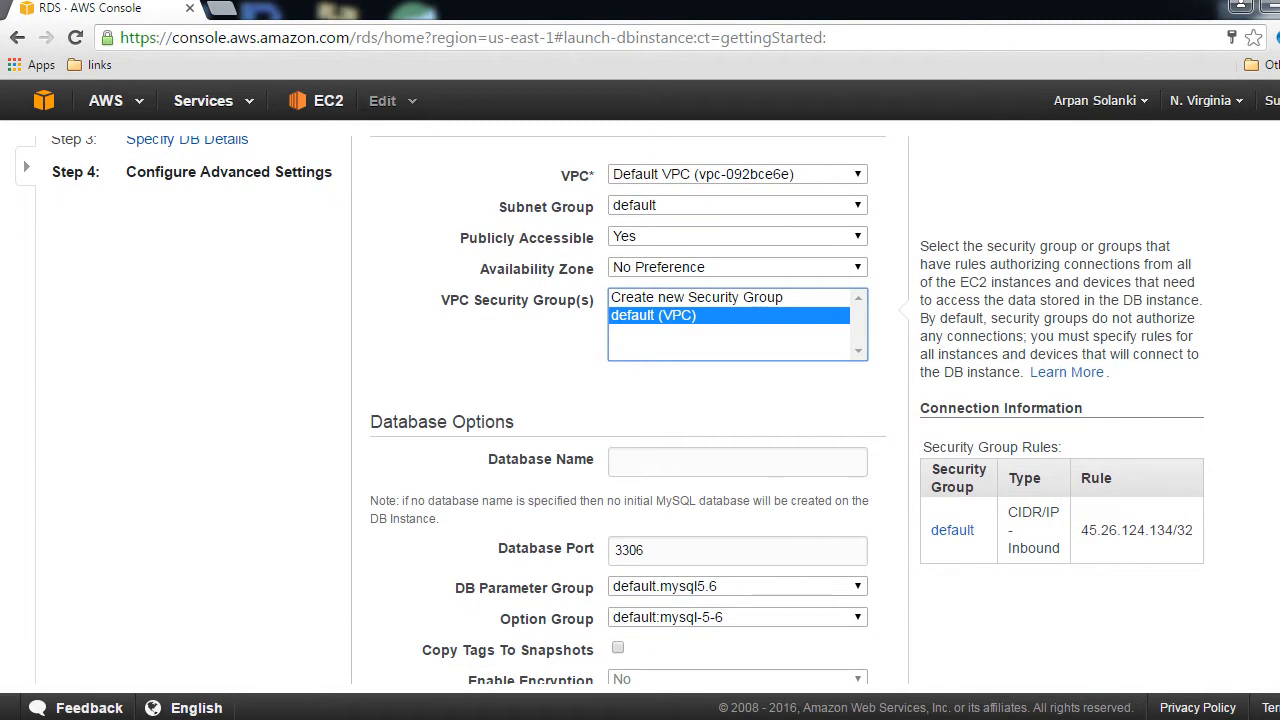
scroll(627, 411, "up", 2)
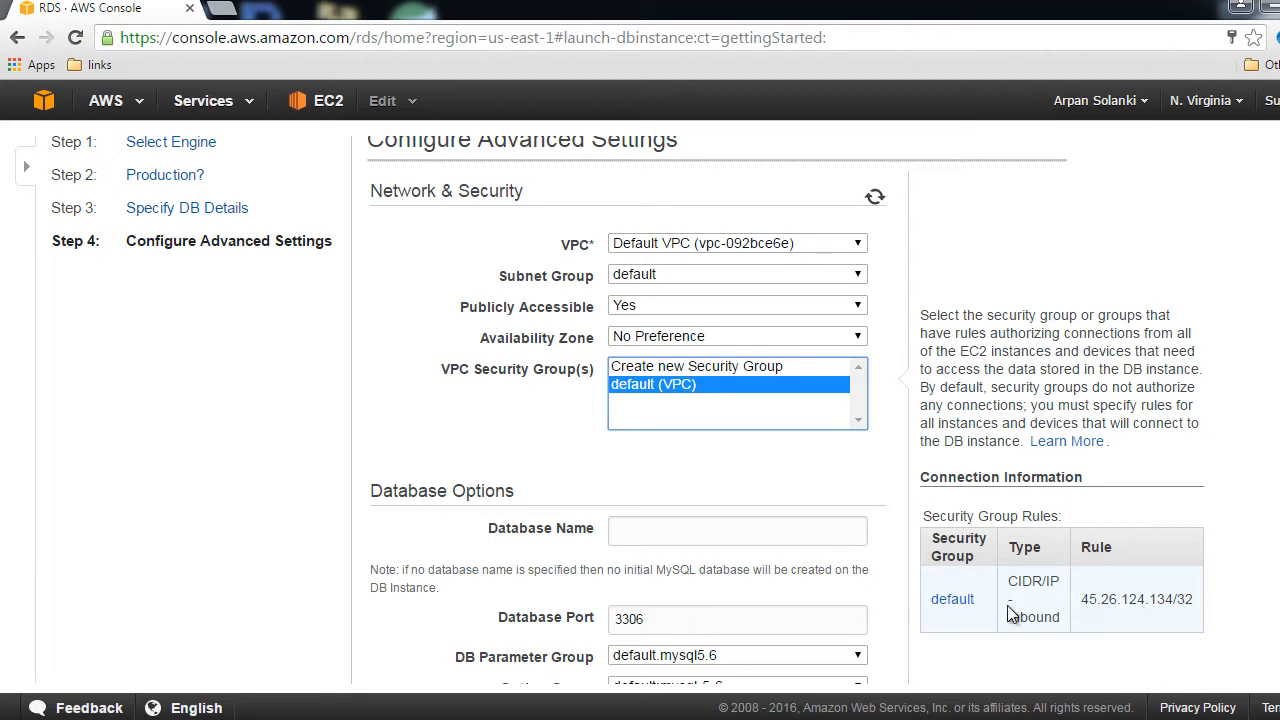
left_click(954, 601)
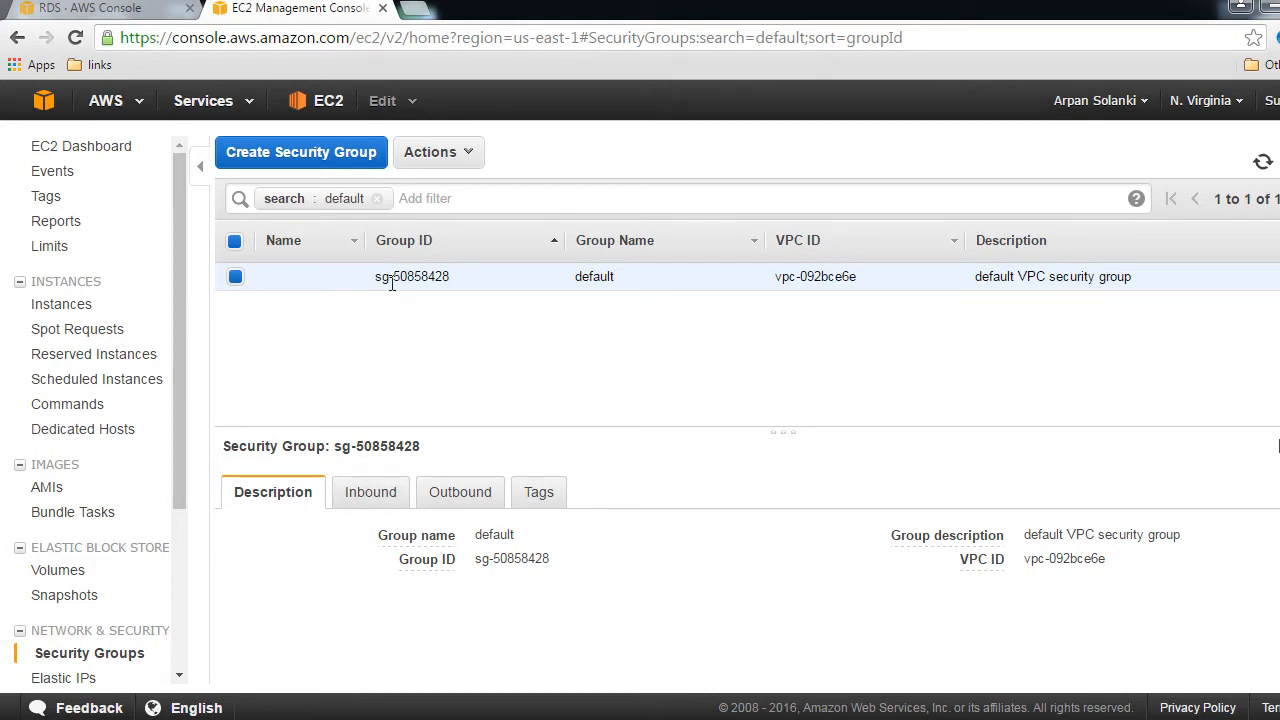
left_click(380, 506)
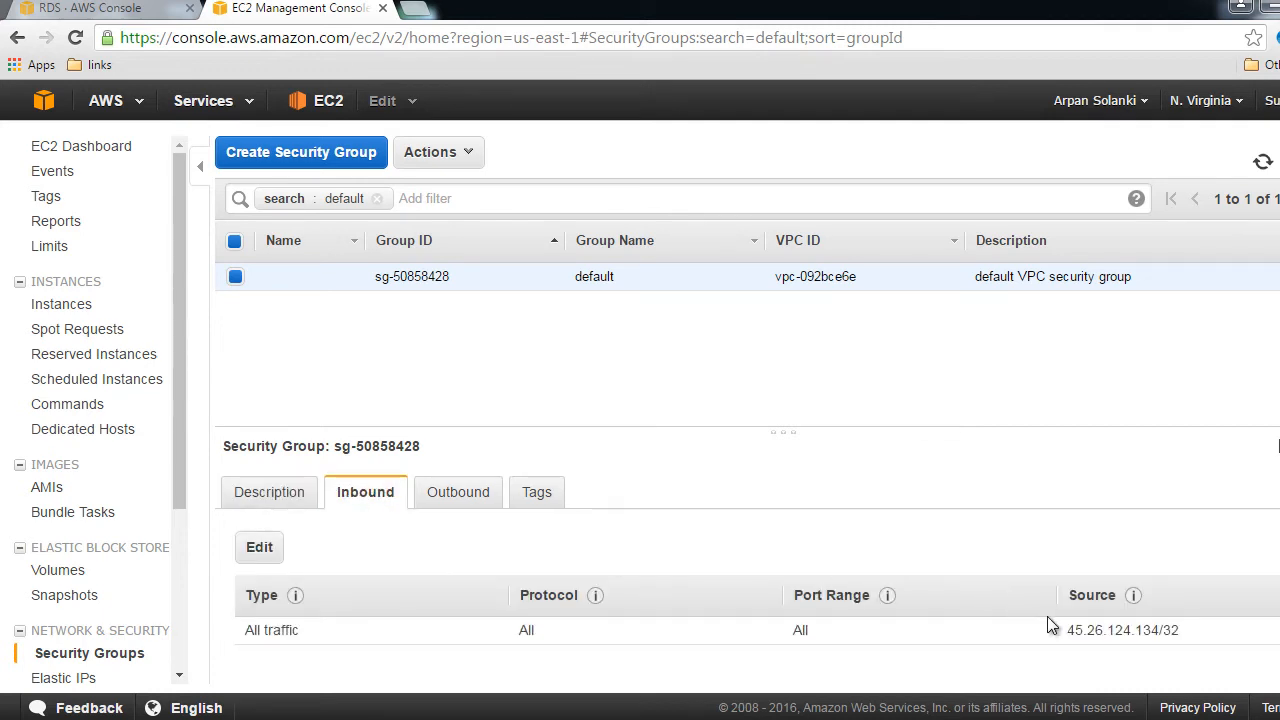
left_click(270, 552)
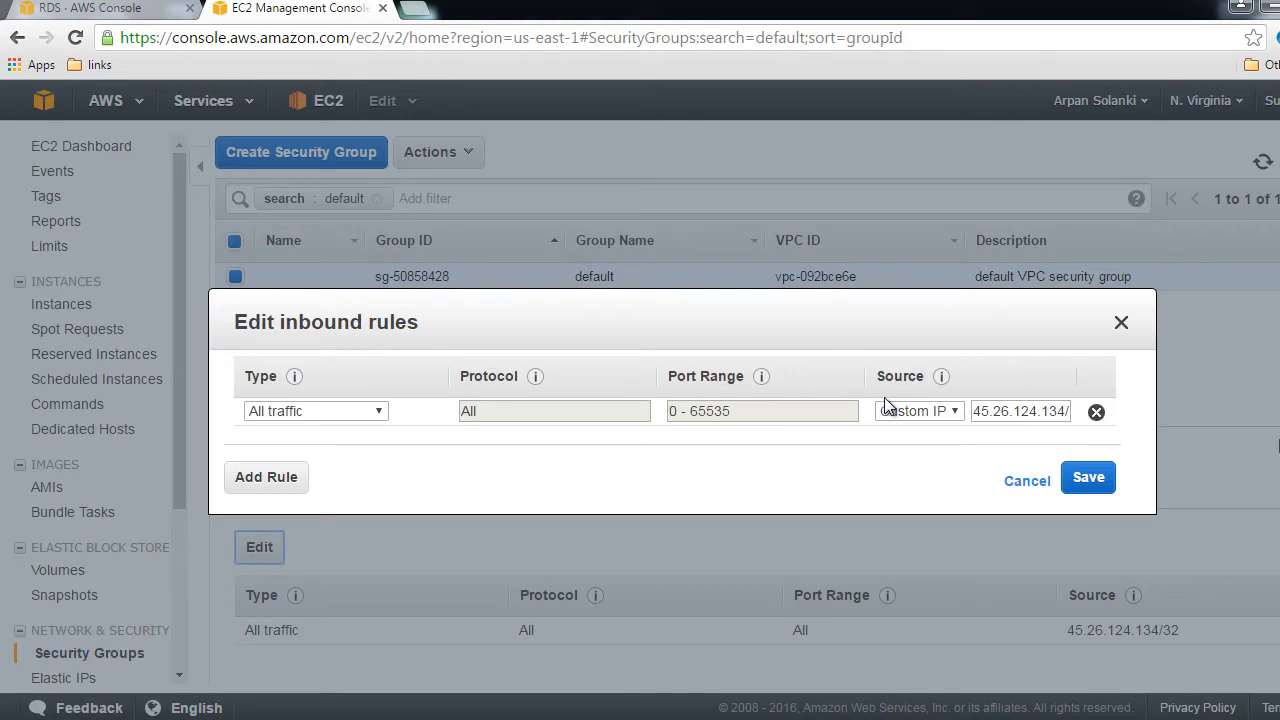
left_click_drag(1042, 415, 1085, 412)
left_click(1022, 412)
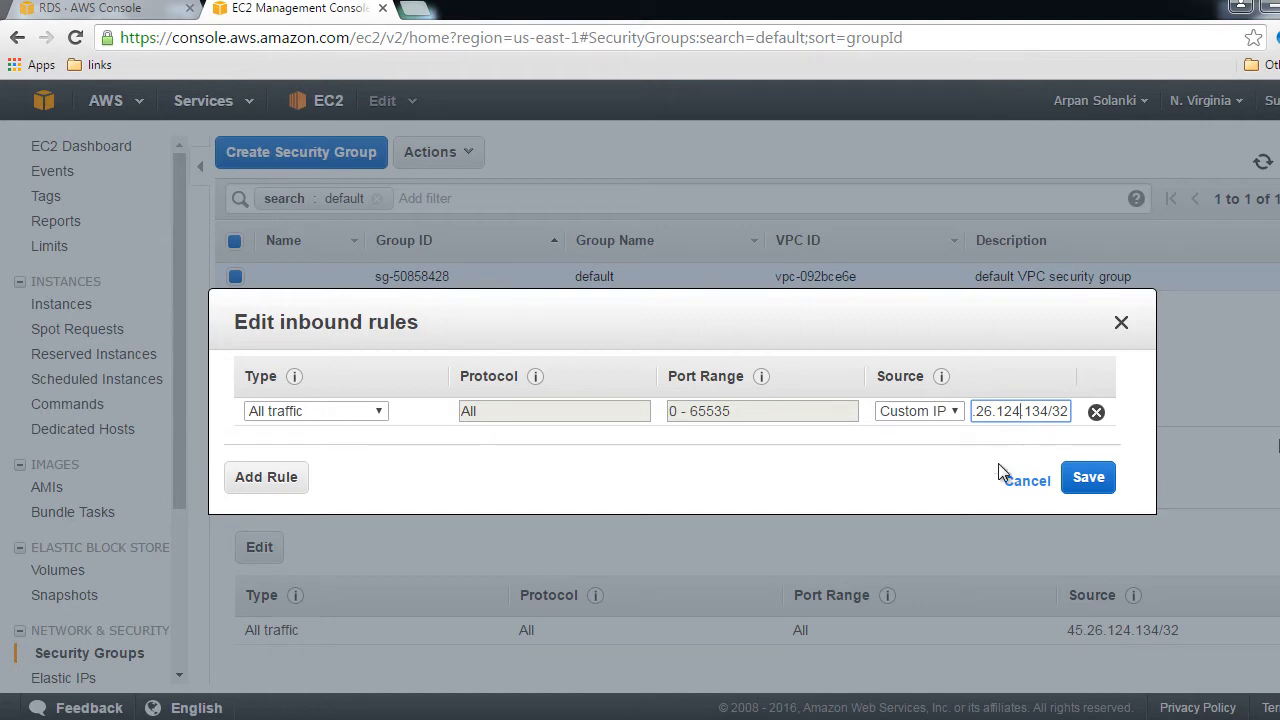
left_click(1030, 481)
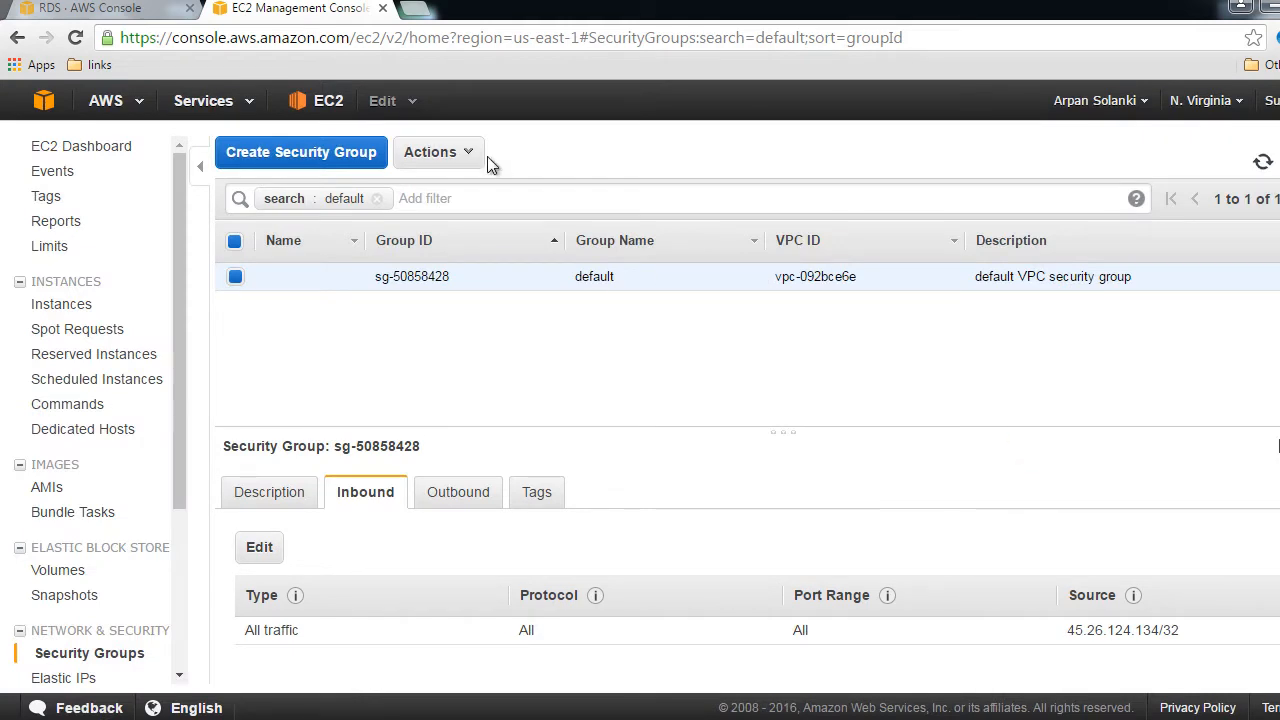
left_click(380, 9)
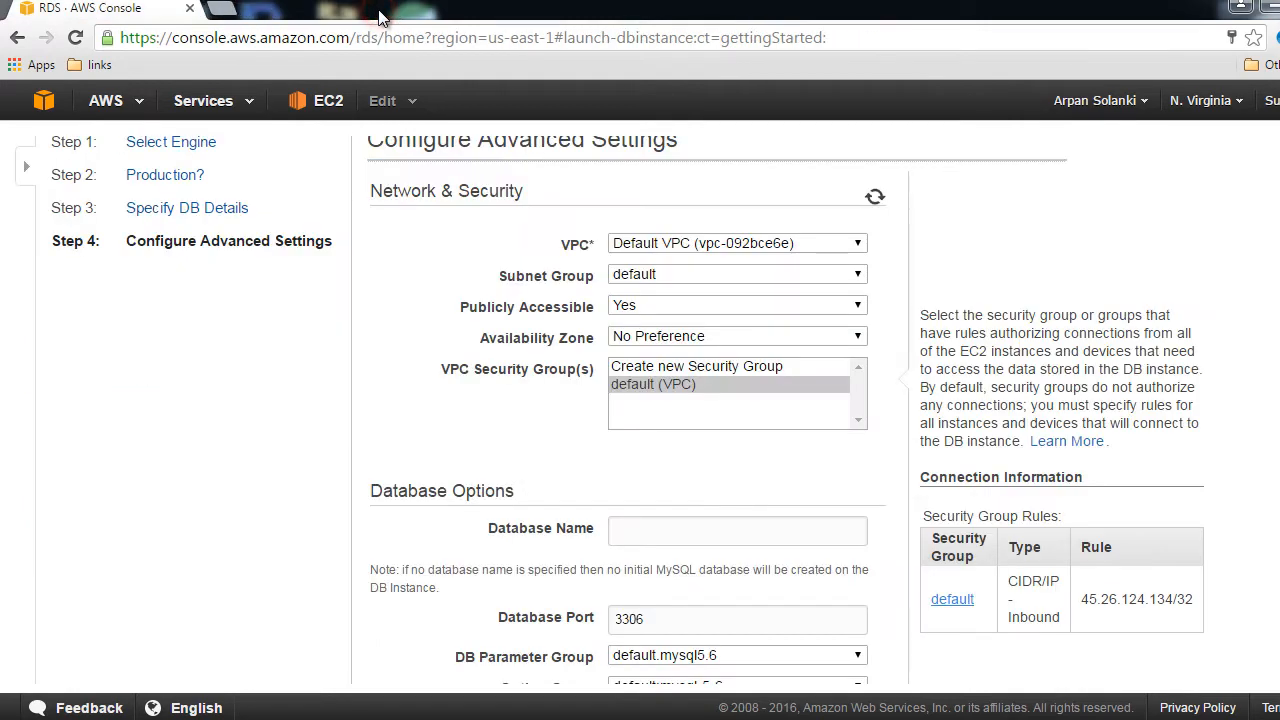
Enter bjjware as the database name in the Database Options of the DB instance
left_click(722, 245)
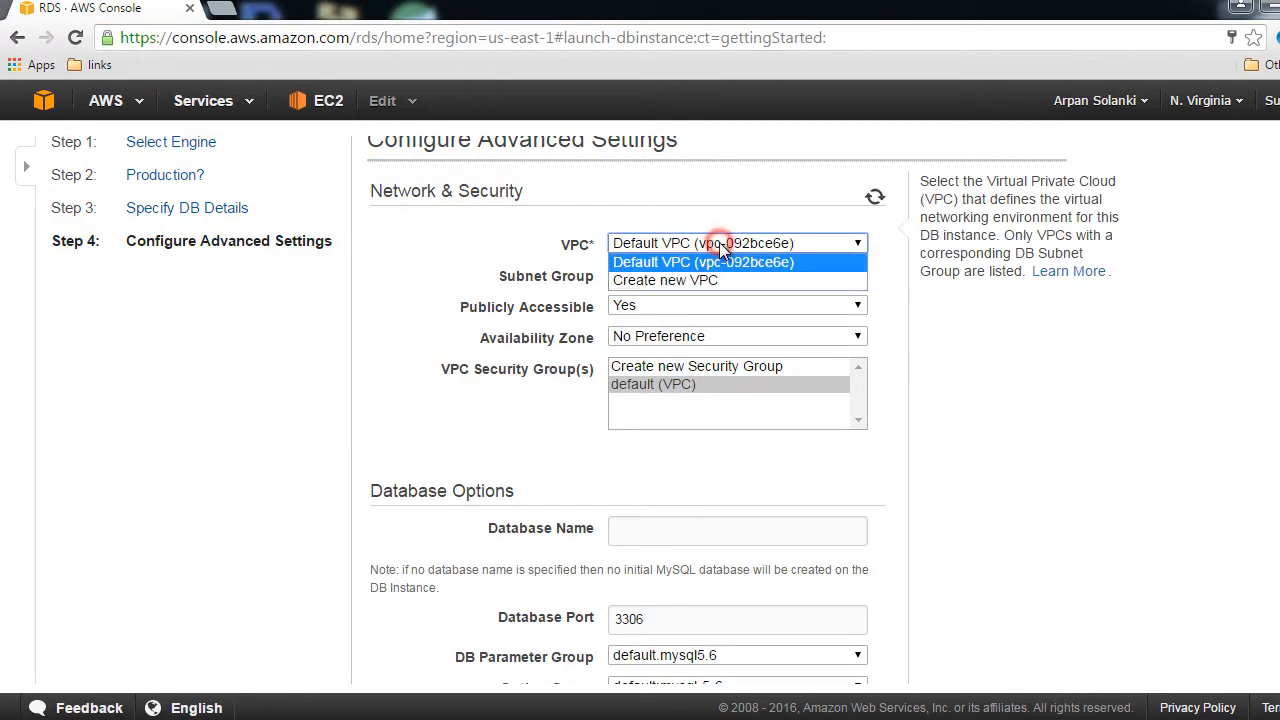
left_click(722, 245)
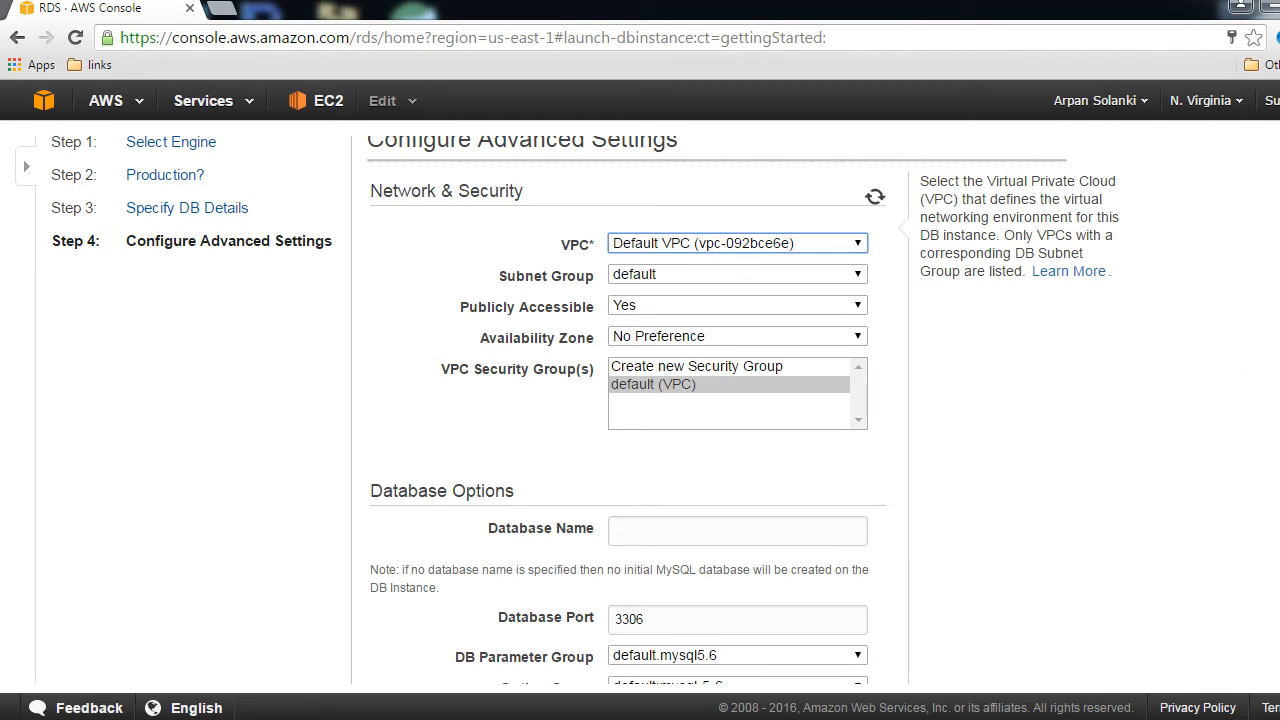
scroll(640, 410, "down", 1)
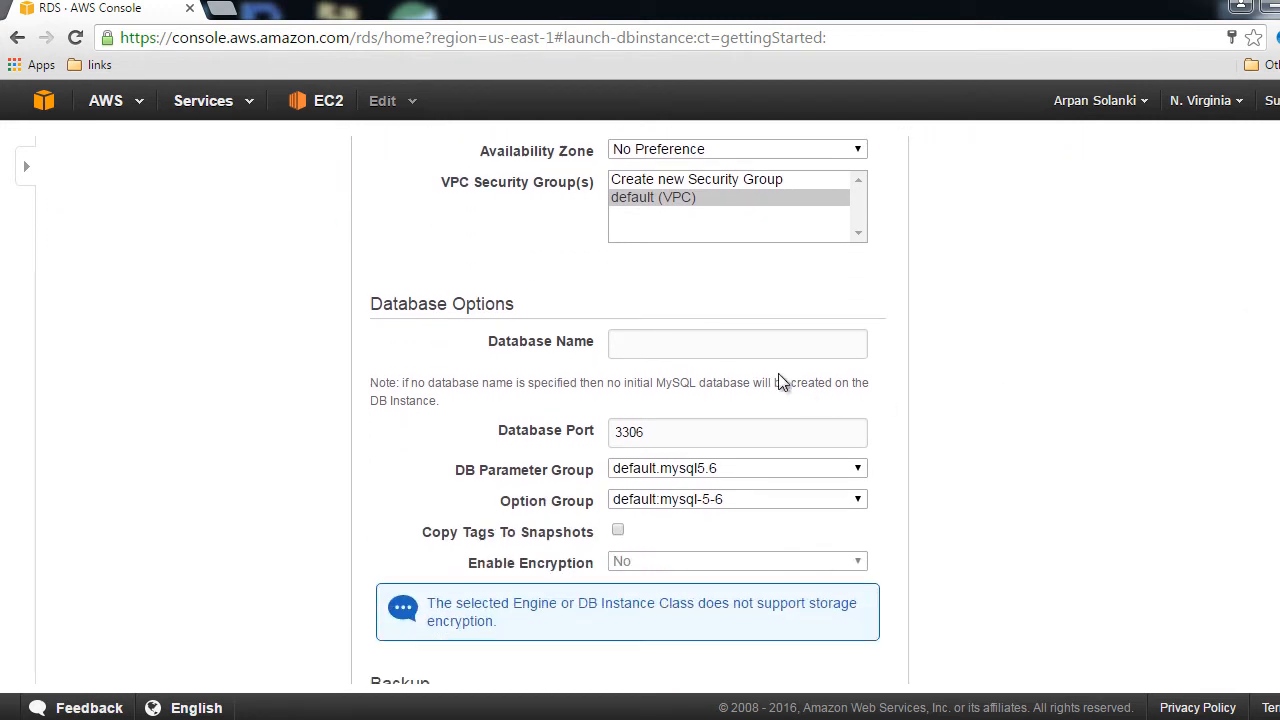
left_click(769, 349)
type("bjjware")
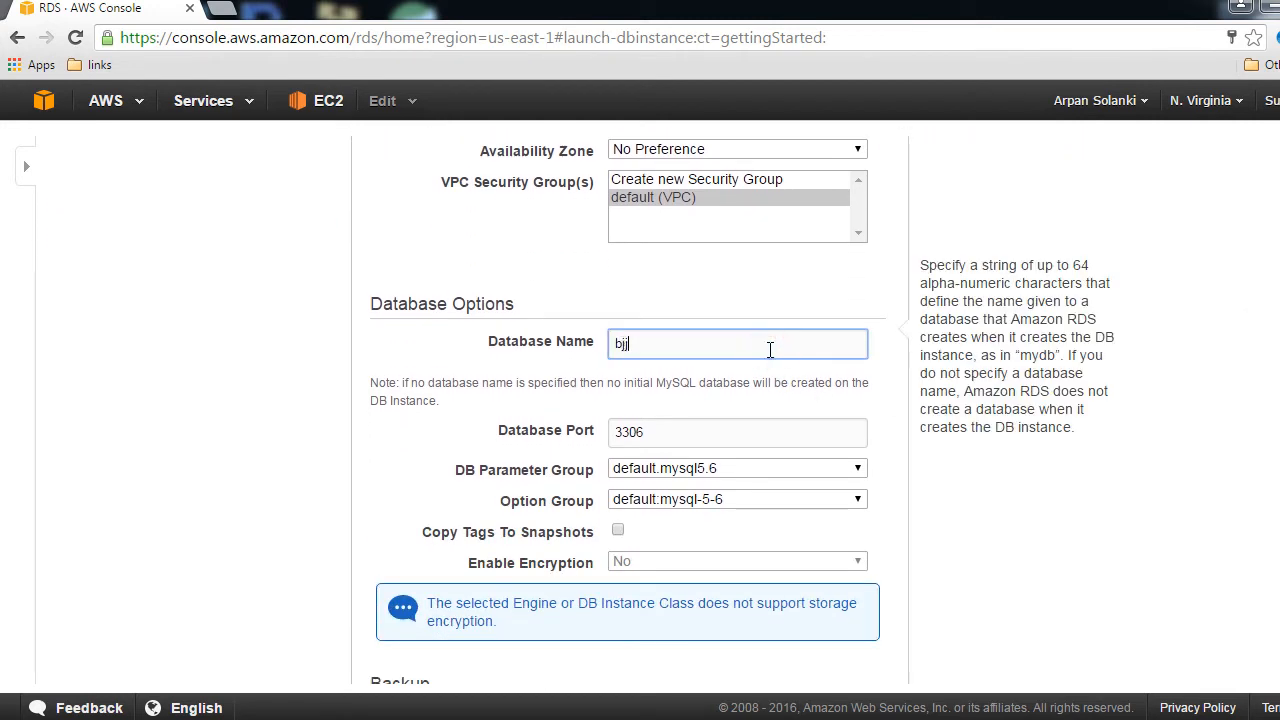
key("Tab")
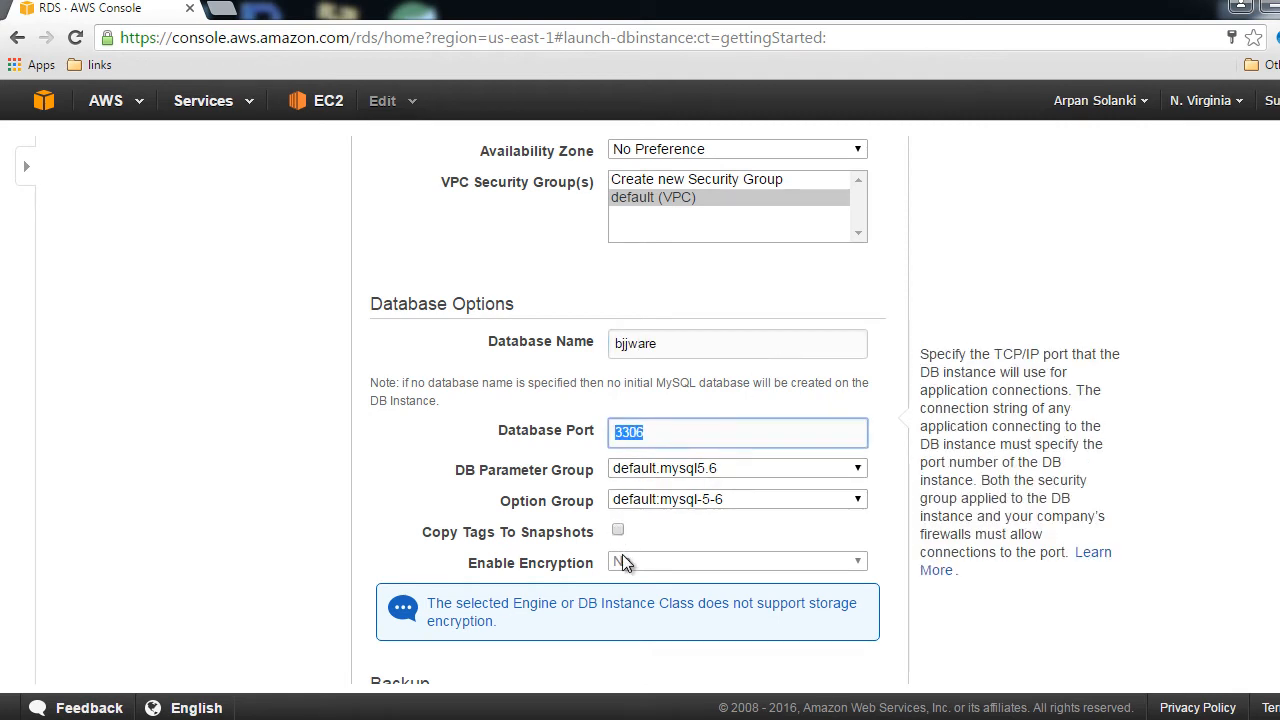
key("Tab")
key("Tab")
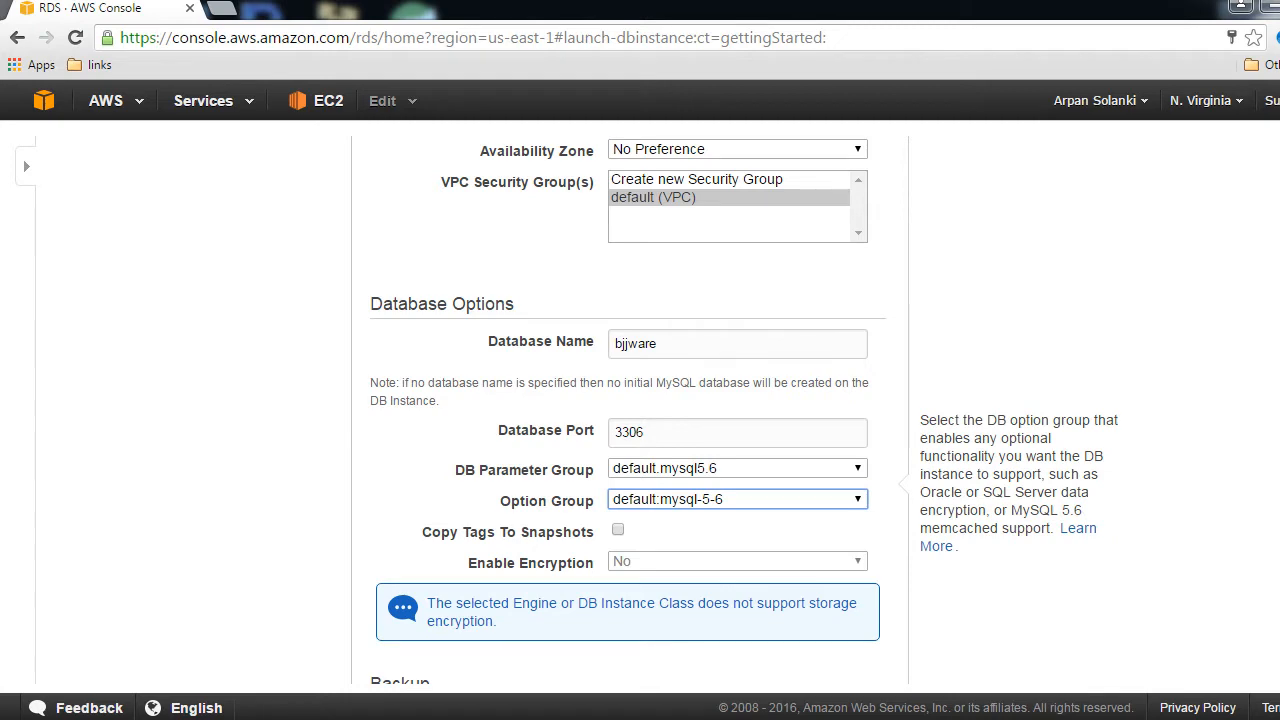
Look through the available backup retention periods and select 7 days for the DB instance
scroll(640, 410, "down", 1)
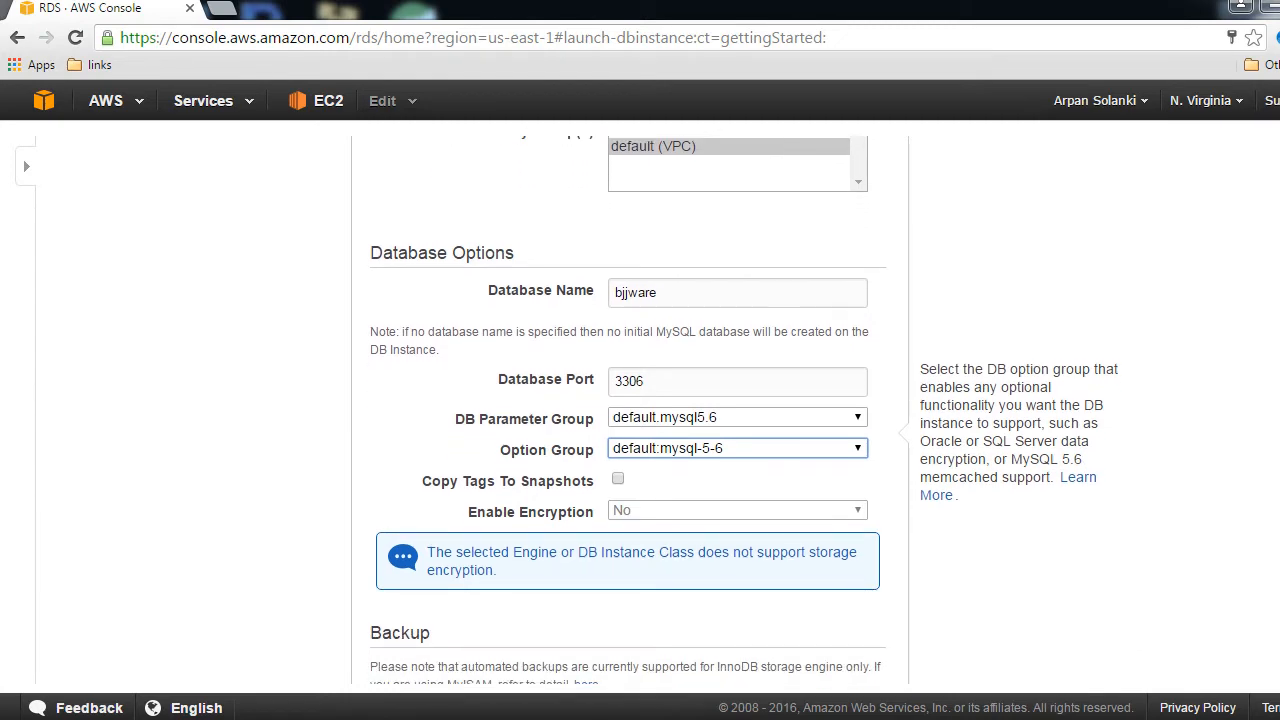
scroll(640, 410, "down", 2)
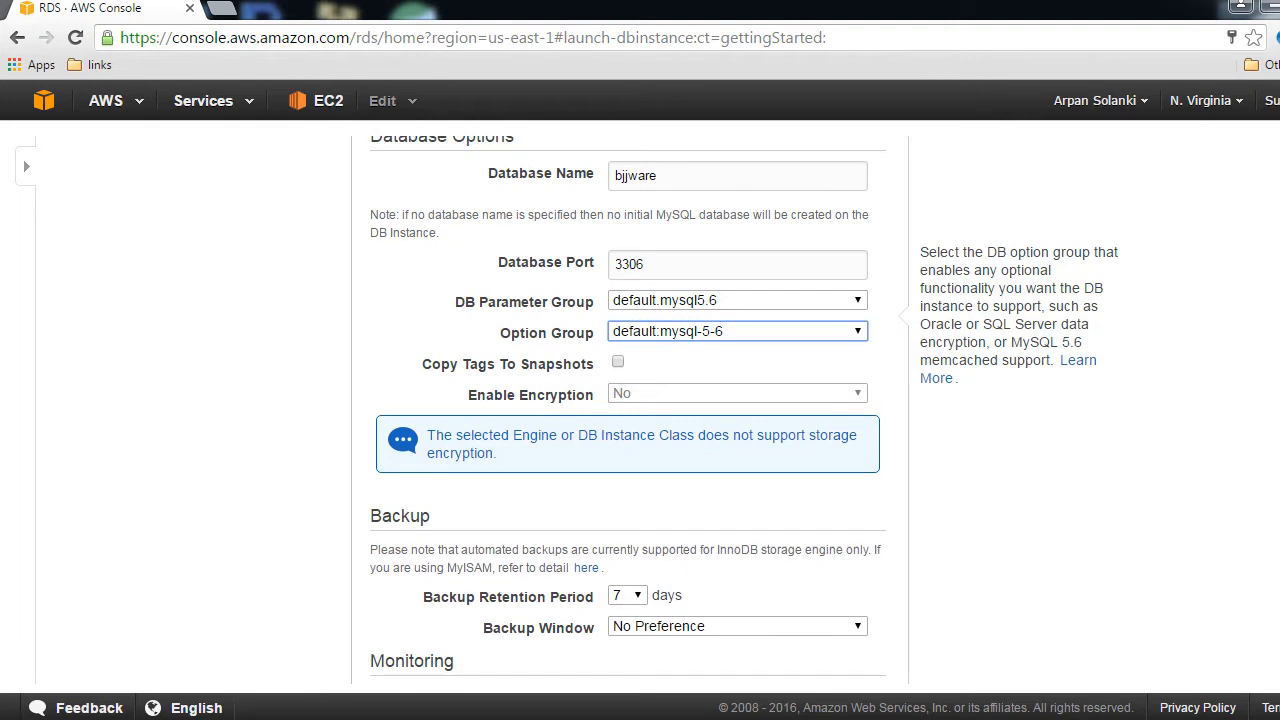
scroll(640, 410, "down", 1)
scroll(640, 410, "down", 1)
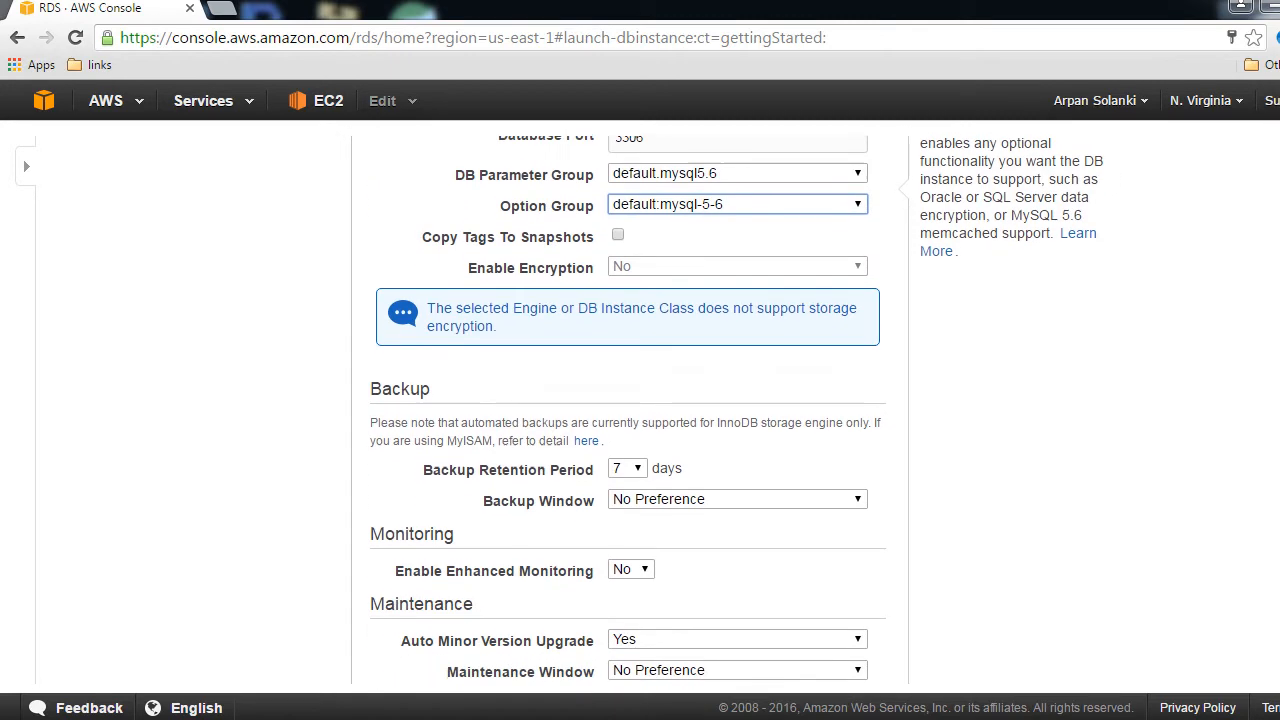
scroll(640, 410, "down", 1)
scroll(640, 410, "up", 1)
scroll(640, 410, "down", 1)
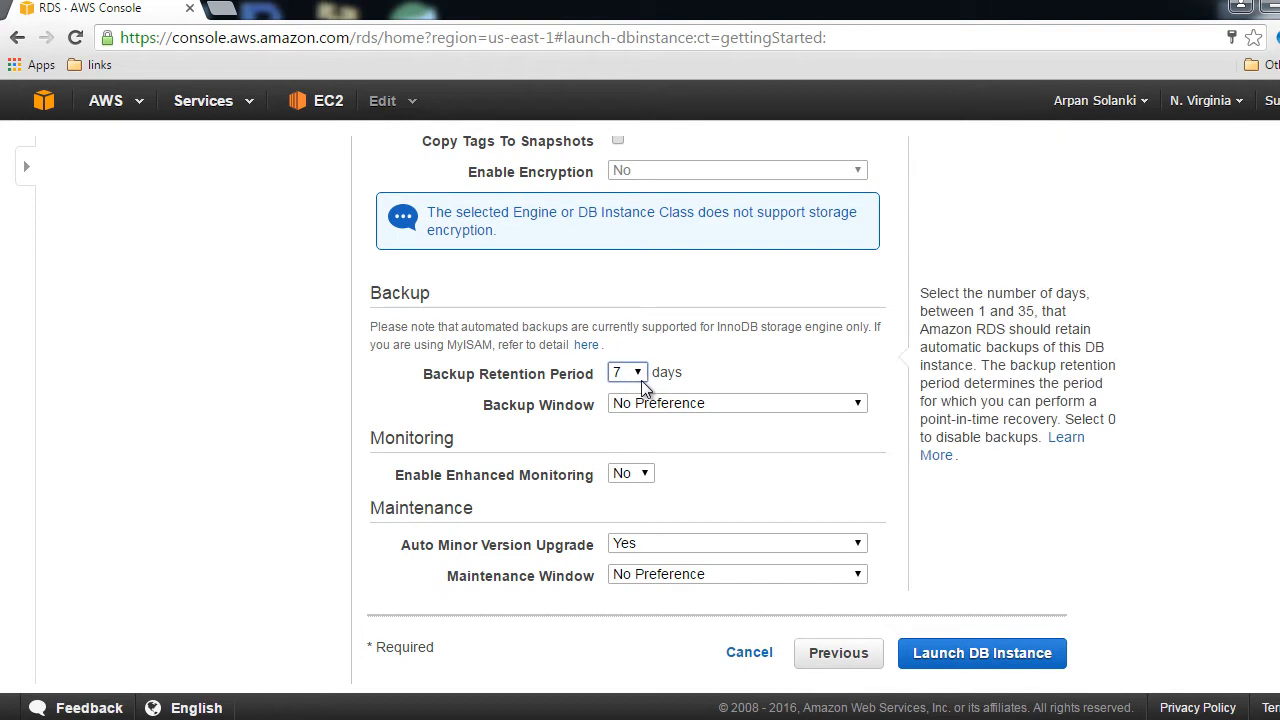
left_click(641, 380)
left_click_drag(638, 145, 647, 331)
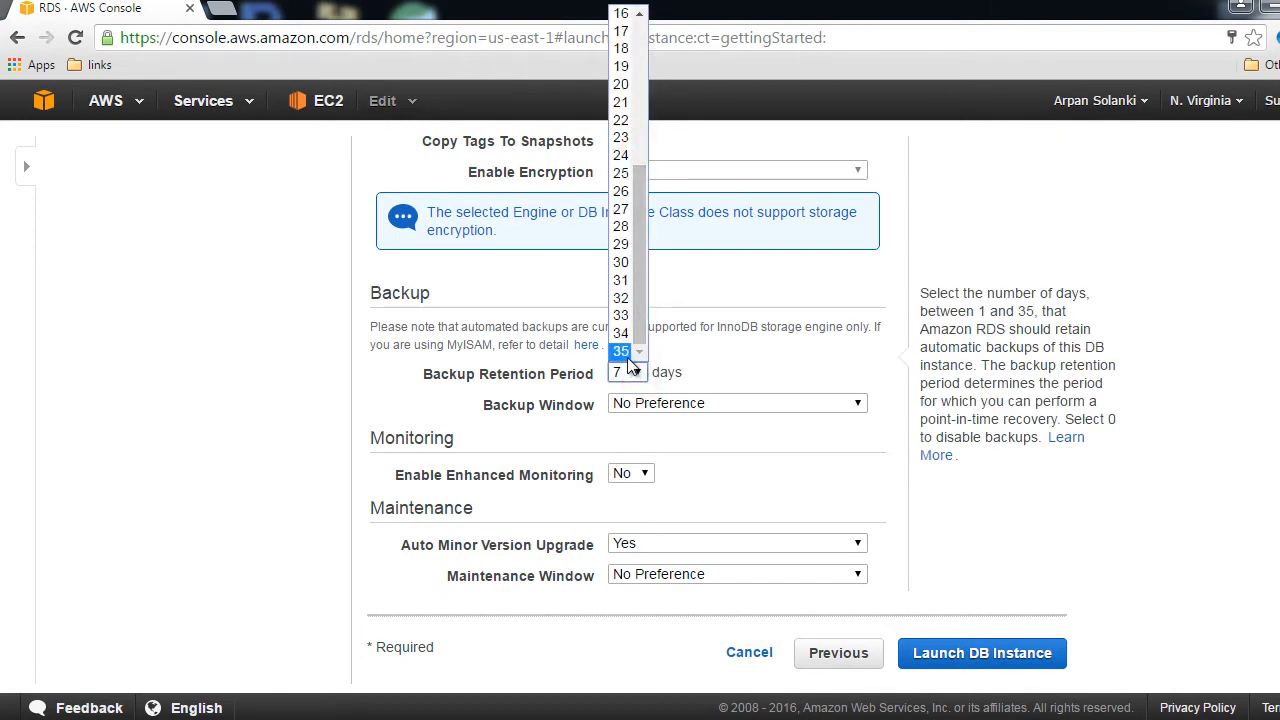
left_click_drag(640, 307, 645, 187)
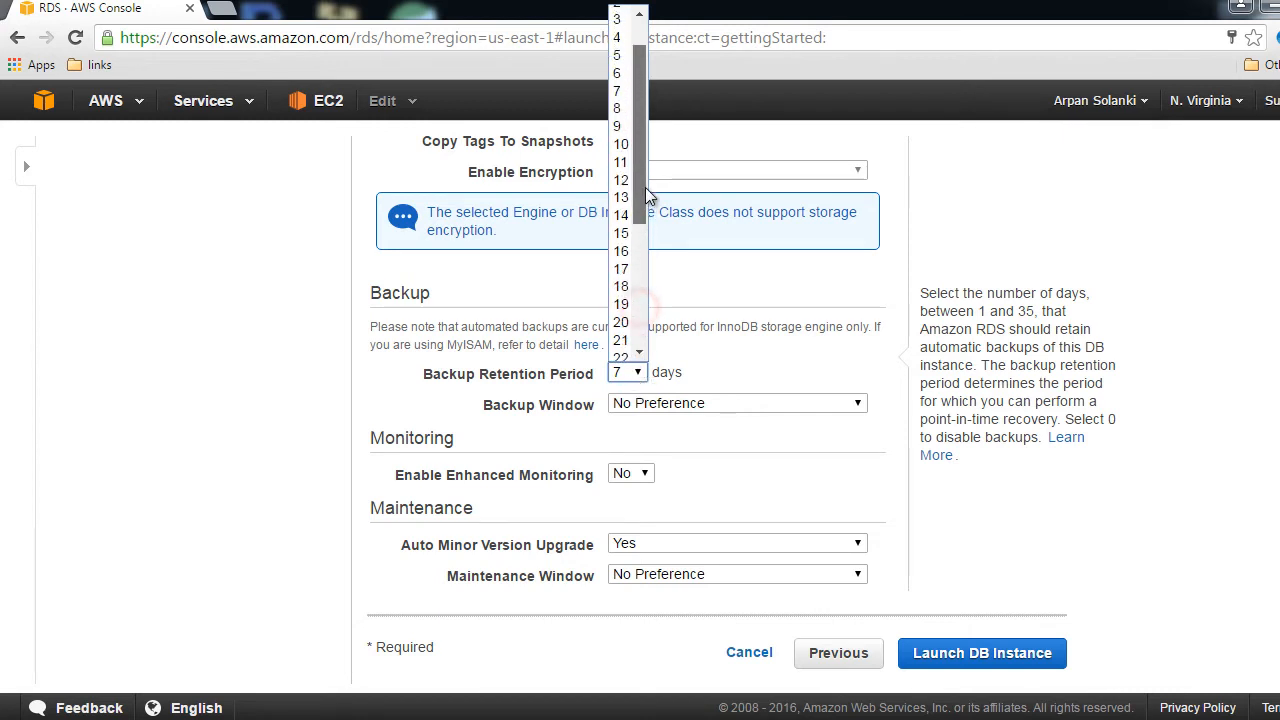
left_click(617, 93)
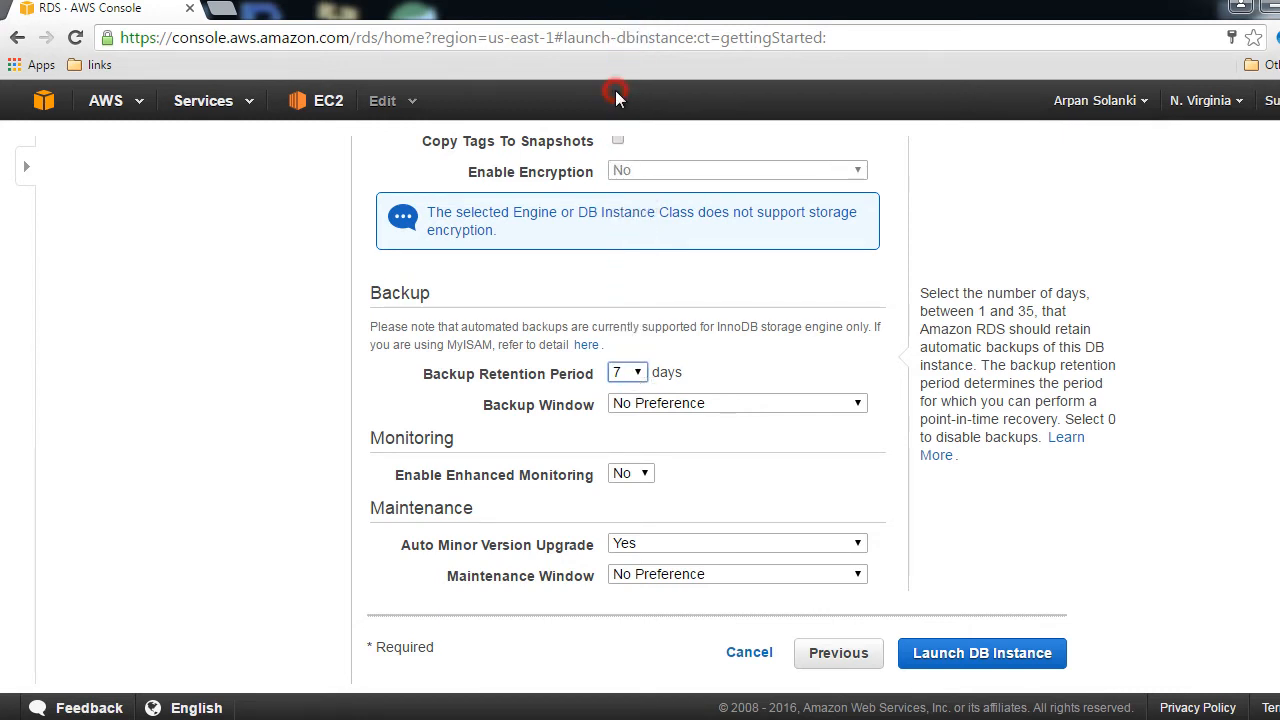
Try the Select Window option for the backup window and return it to No Preference
left_click(732, 403)
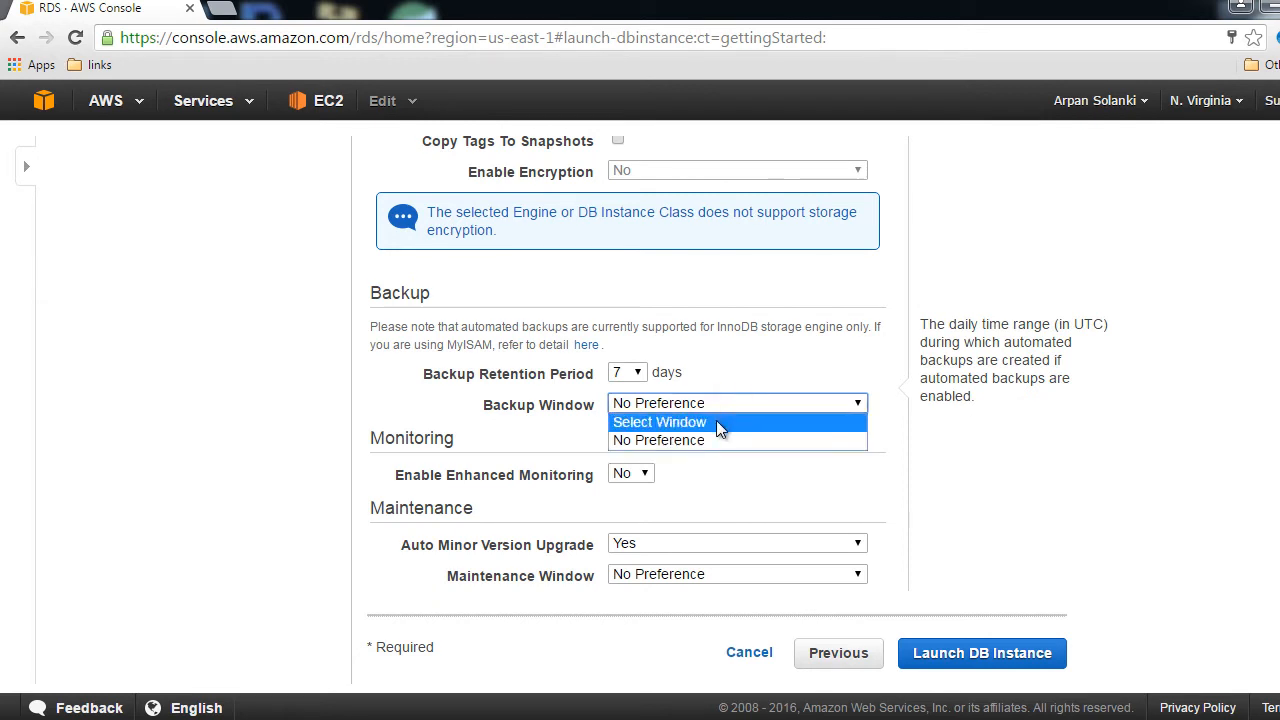
left_click(716, 420)
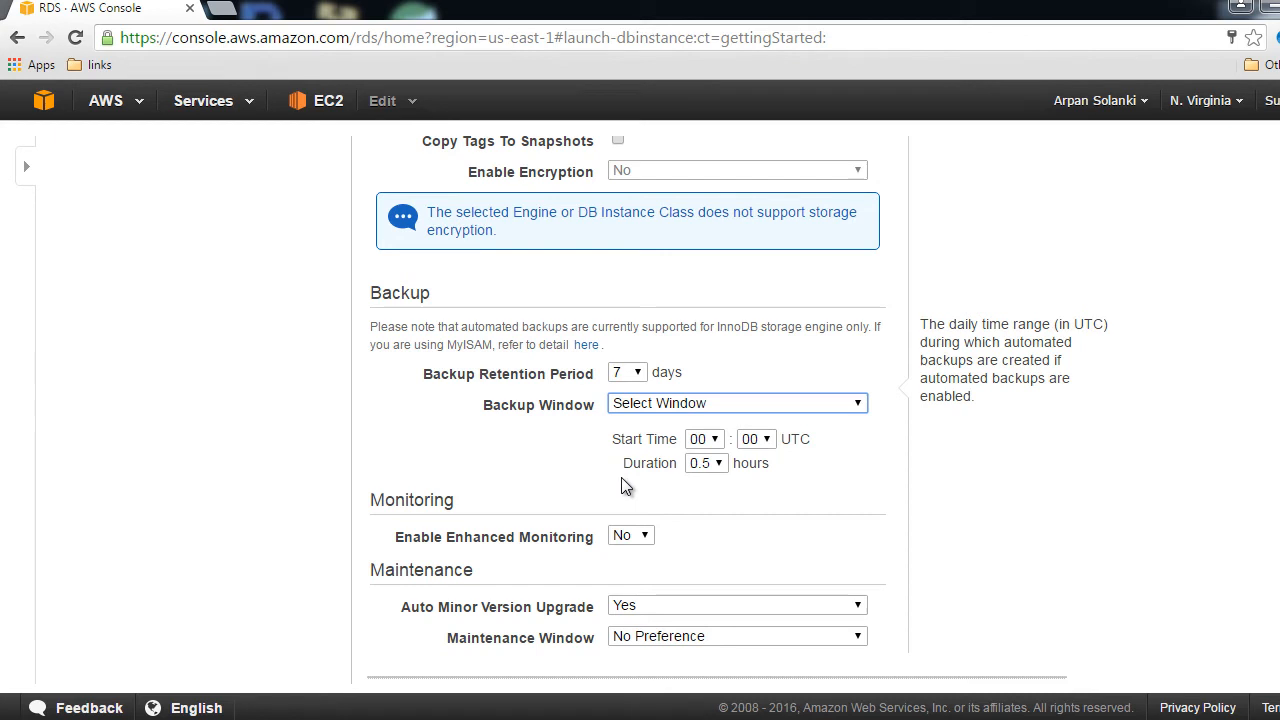
left_click(660, 405)
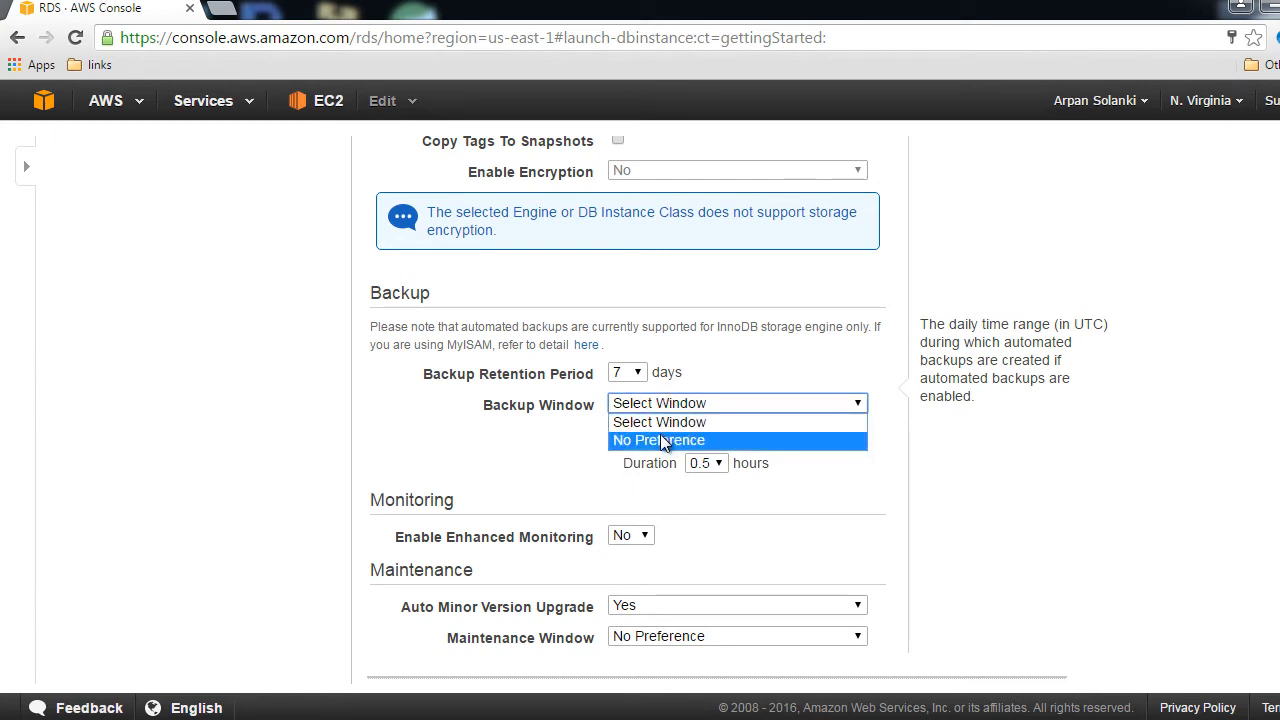
left_click(660, 440)
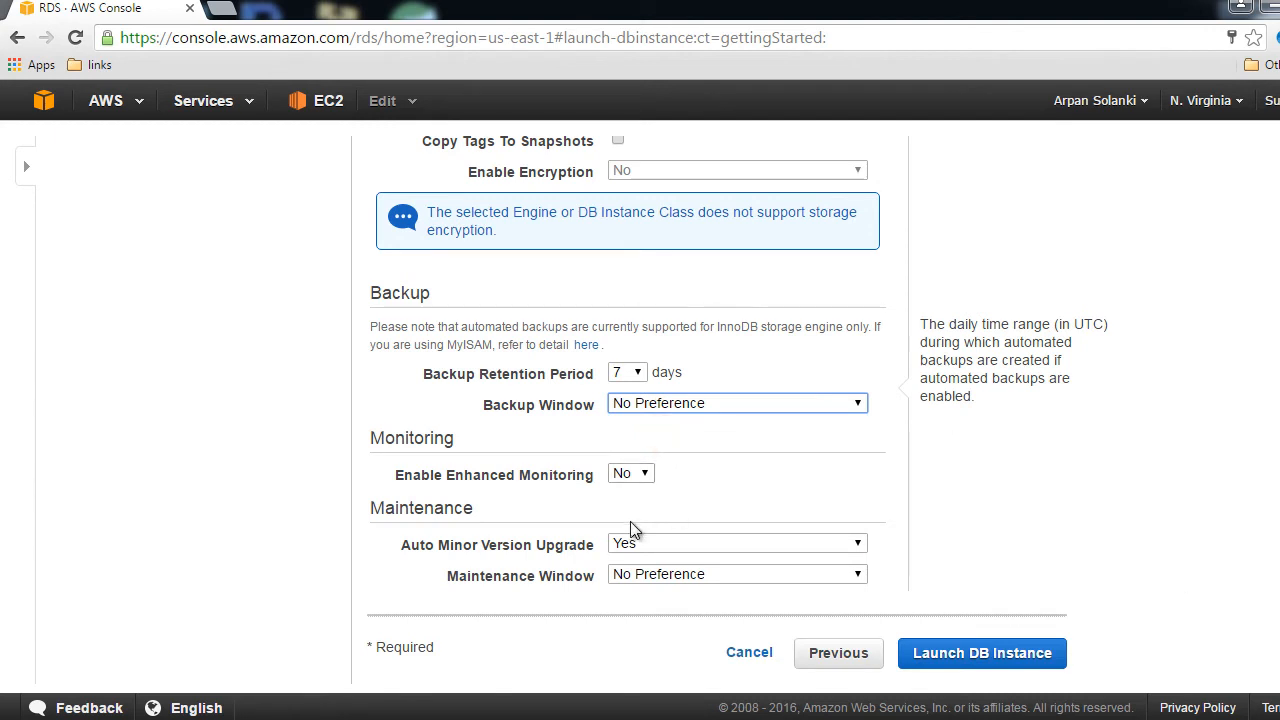
Set Auto Minor Version Upgrade to No and the Maintenance Window to Select Window
left_click(649, 544)
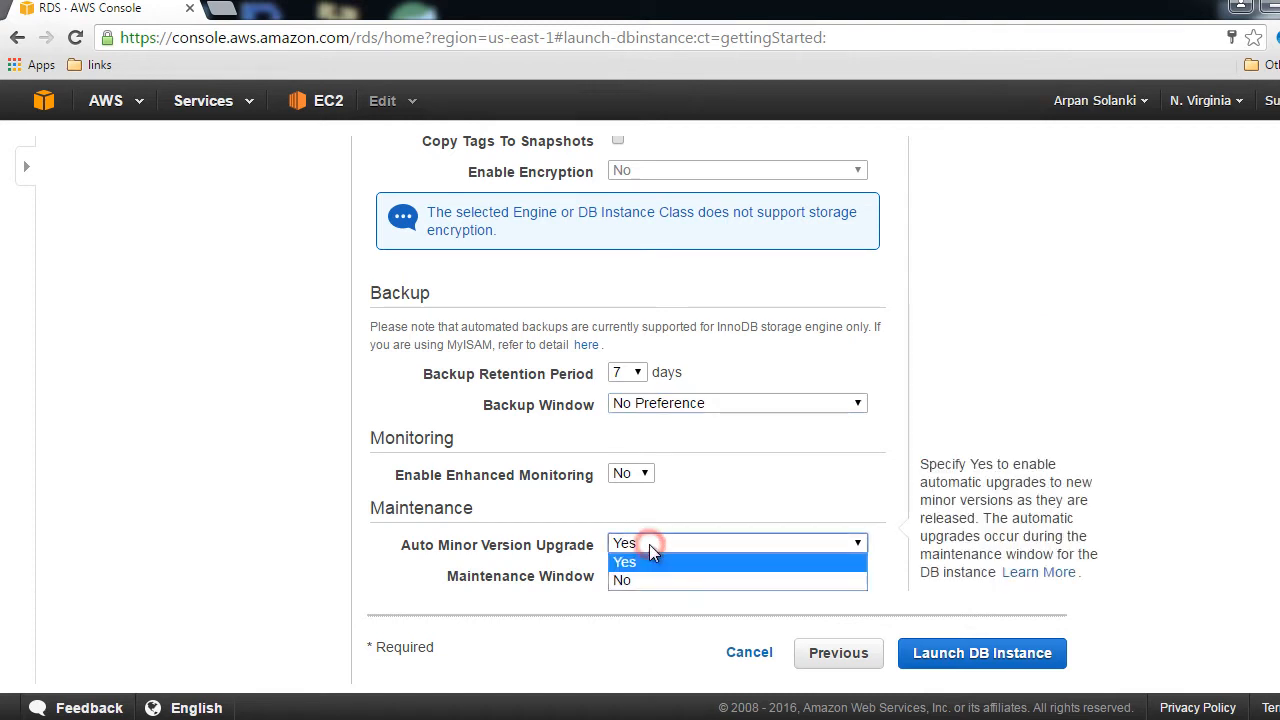
left_click(649, 580)
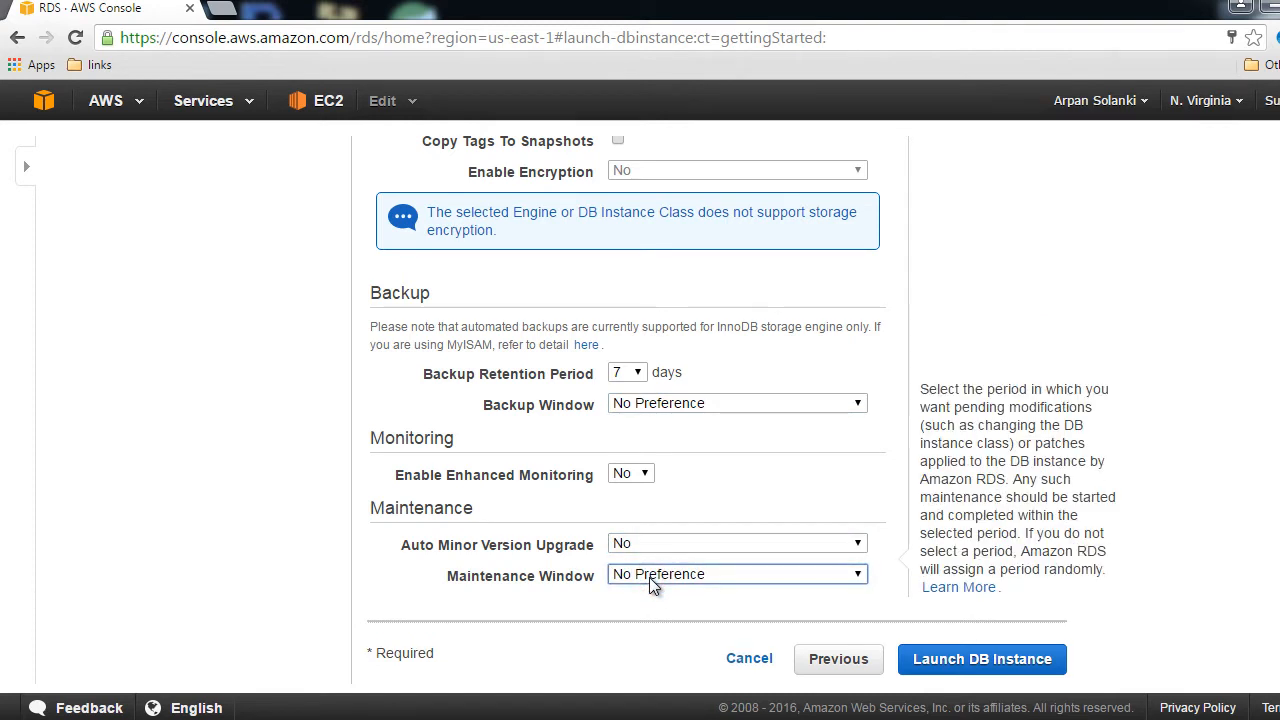
left_click(649, 577)
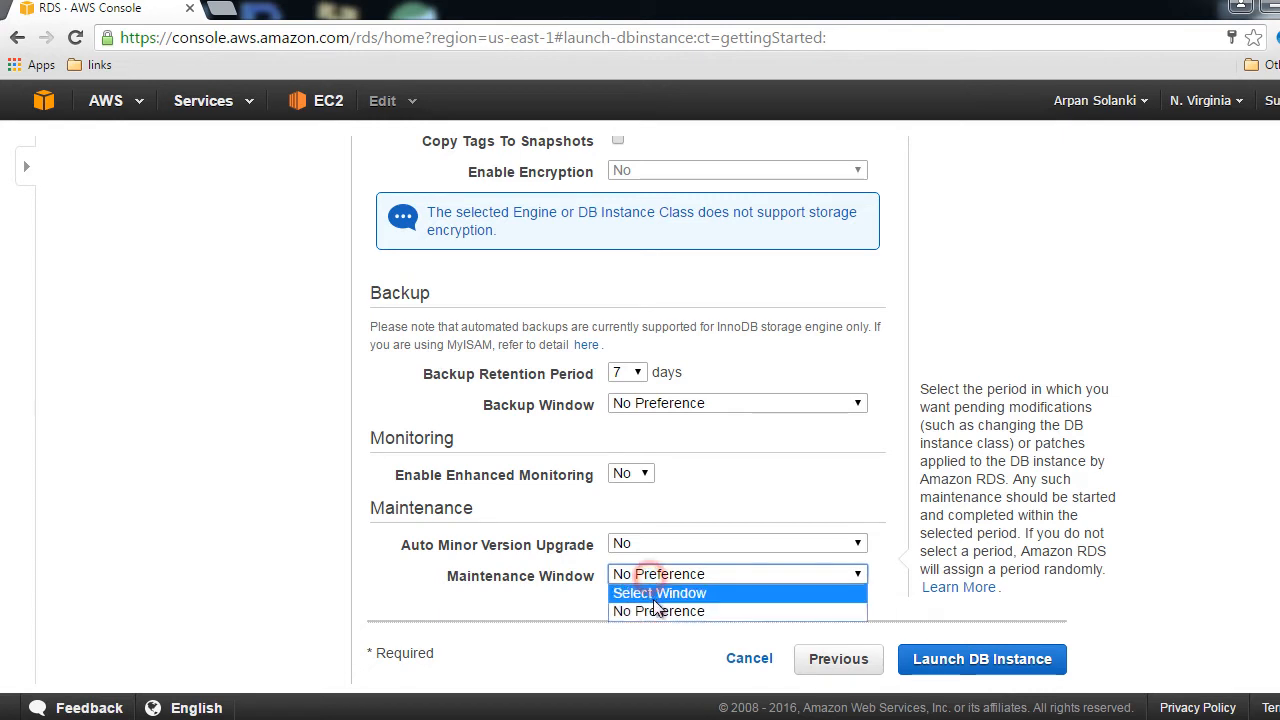
left_click(649, 594)
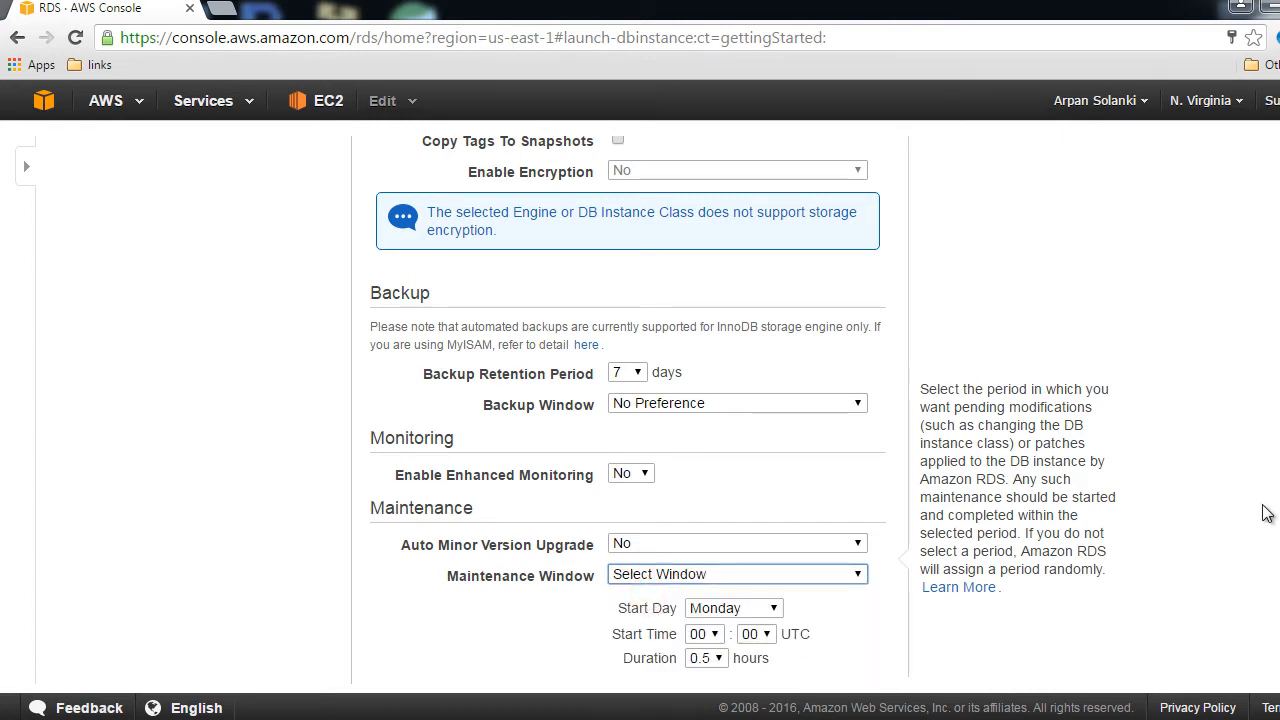
Set the Maintenance Window to No Preference and launch the DB instance
scroll(700, 450, "down", 2)
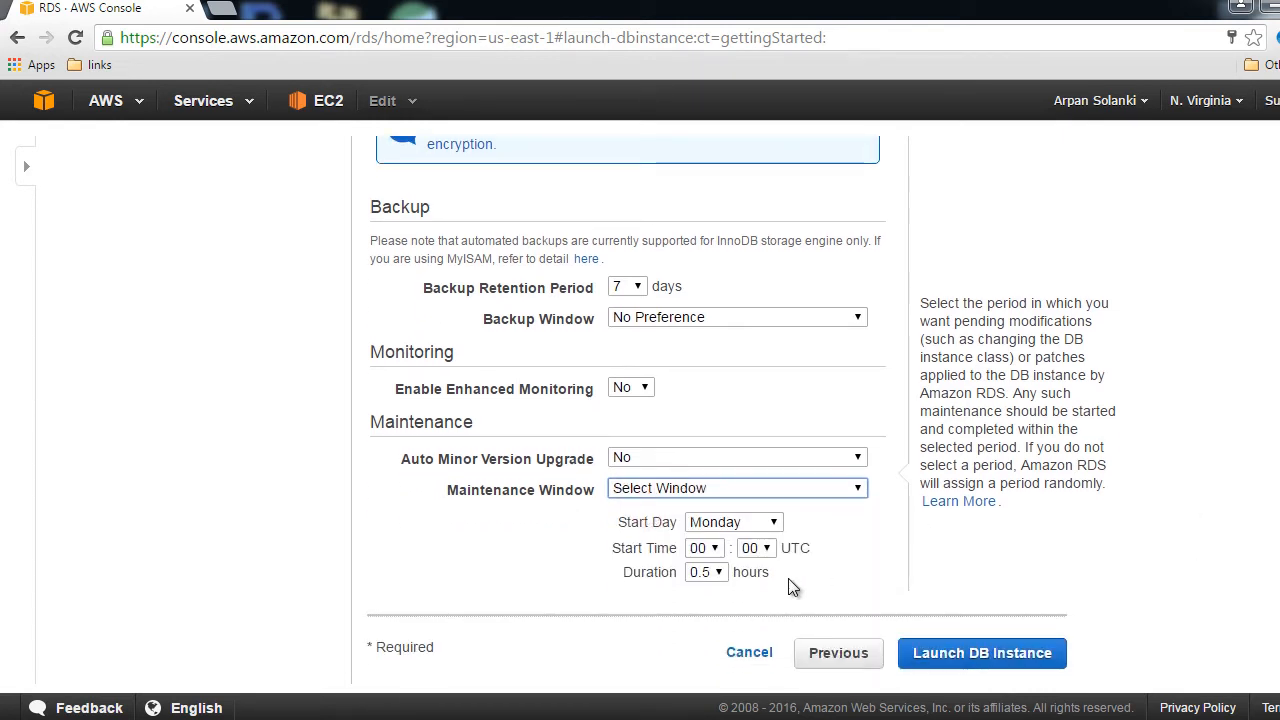
left_click(711, 492)
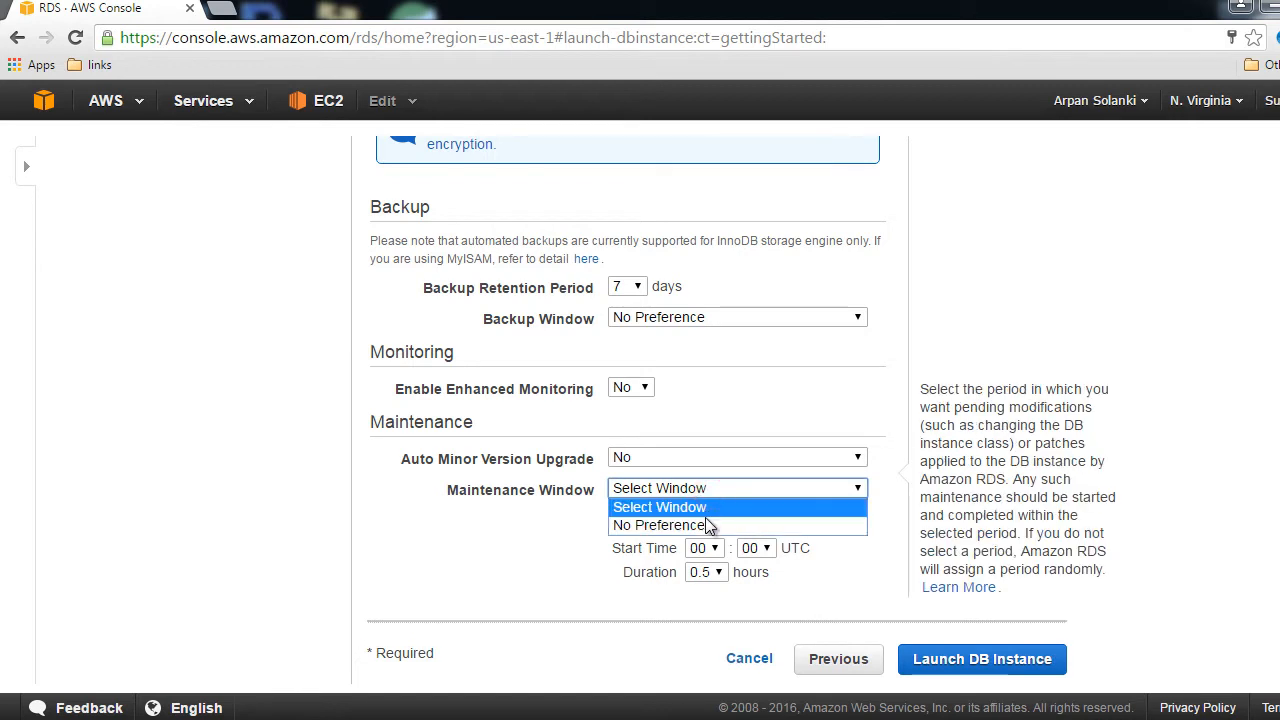
left_click(706, 525)
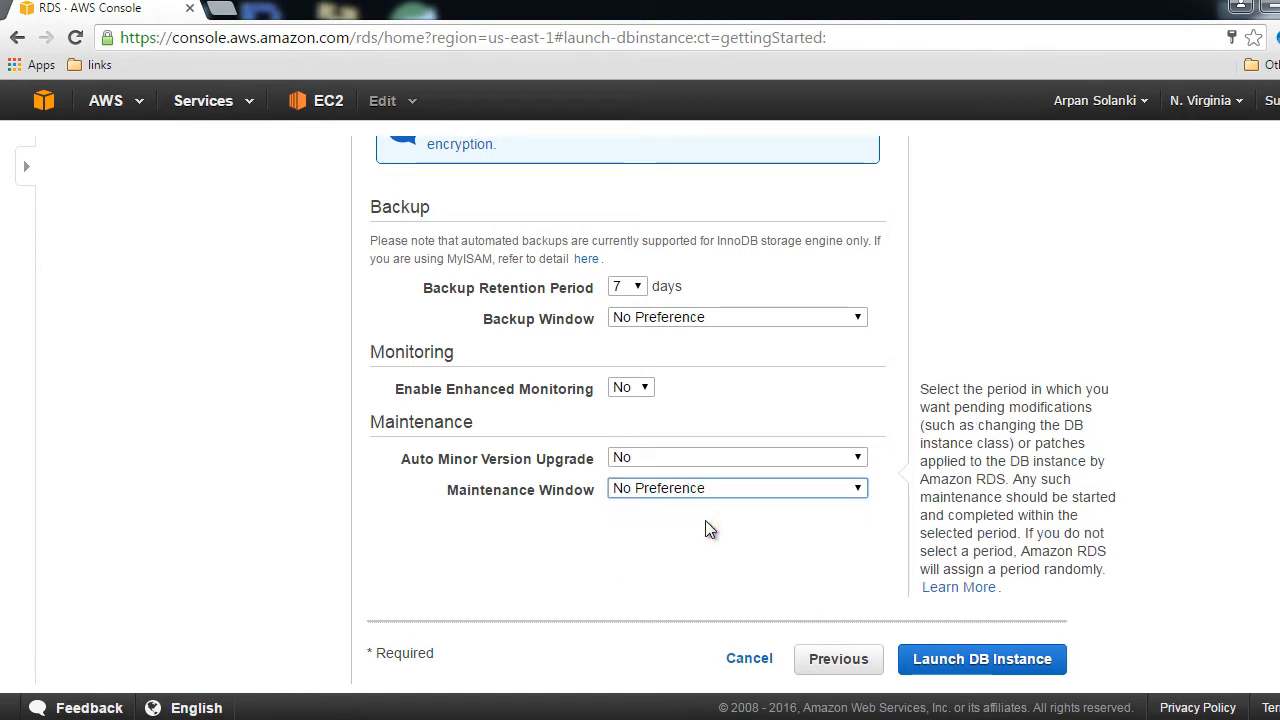
left_click(705, 520)
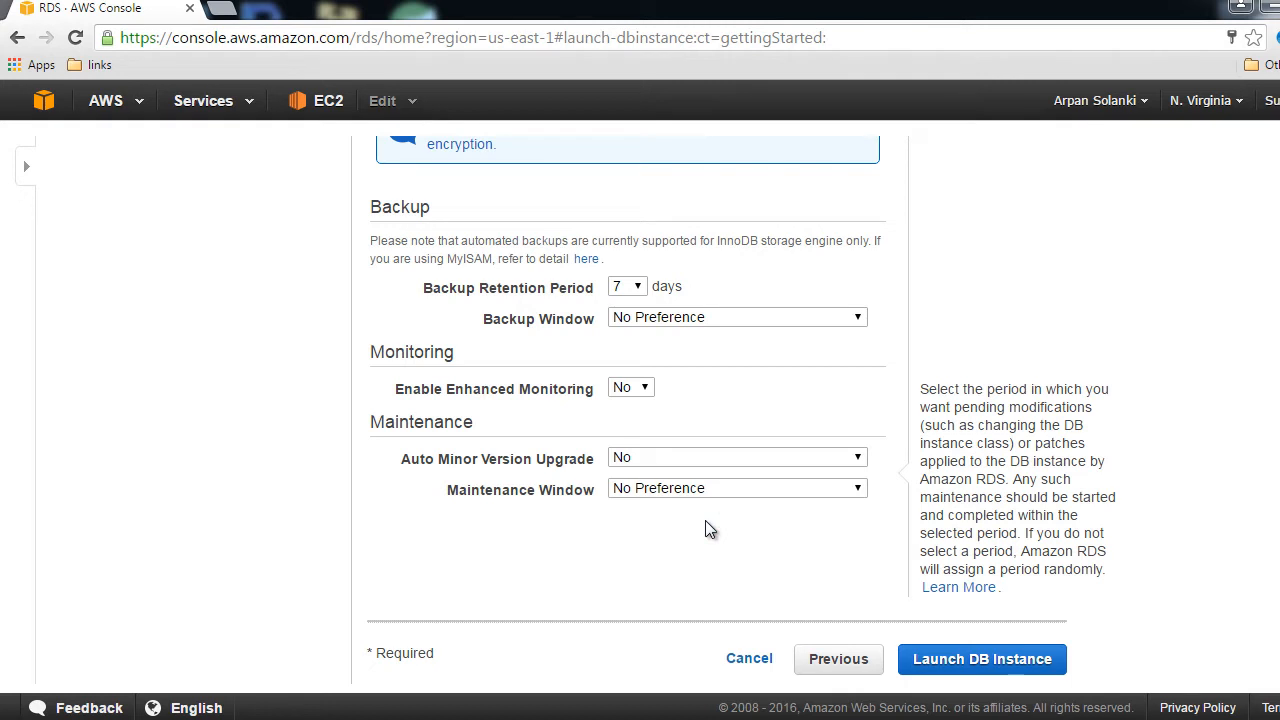
left_click(947, 662)
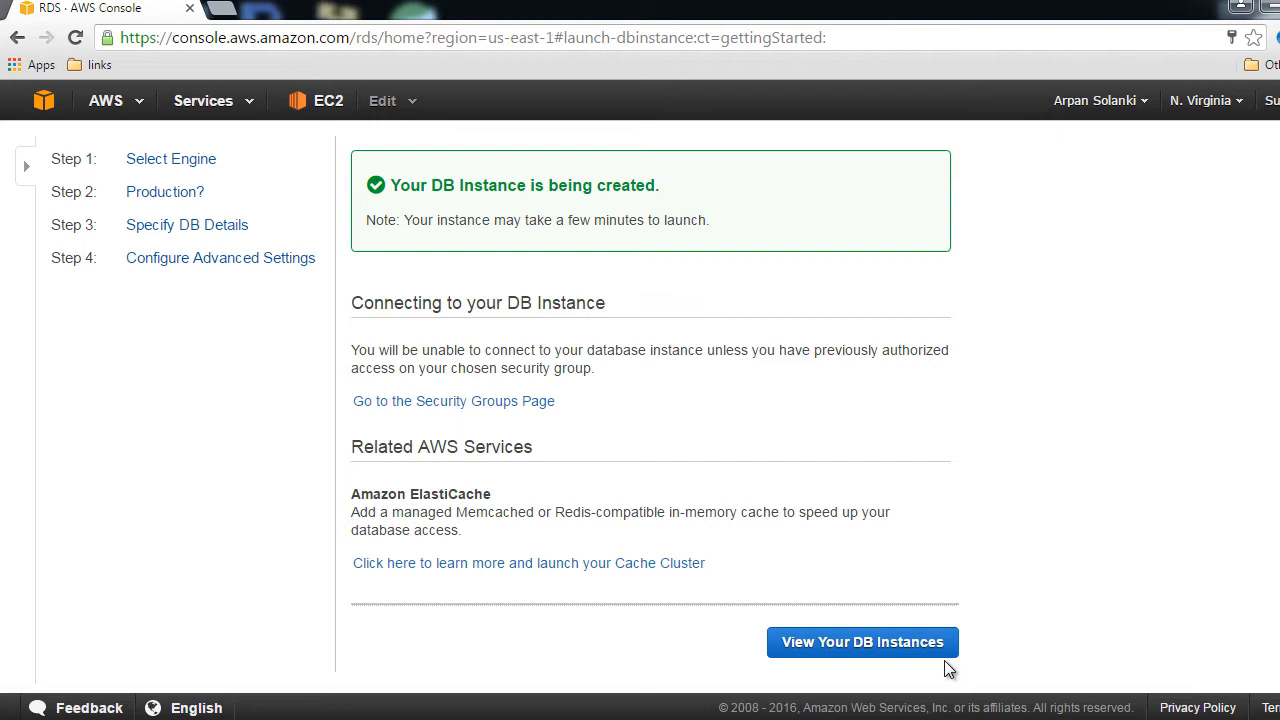
View the DB instances list and examine the bjjware instance's status, endpoint, recent events and monitoring figures
left_click(842, 646)
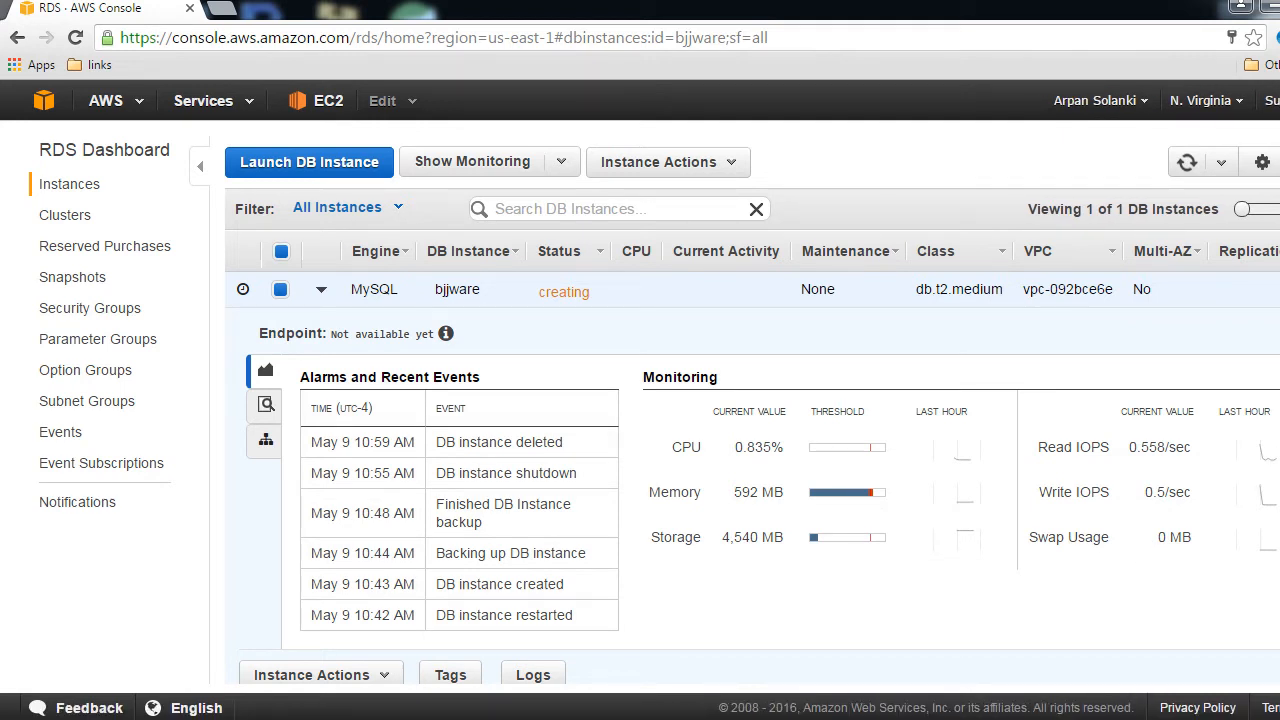
scroll(752, 410, "down", 1)
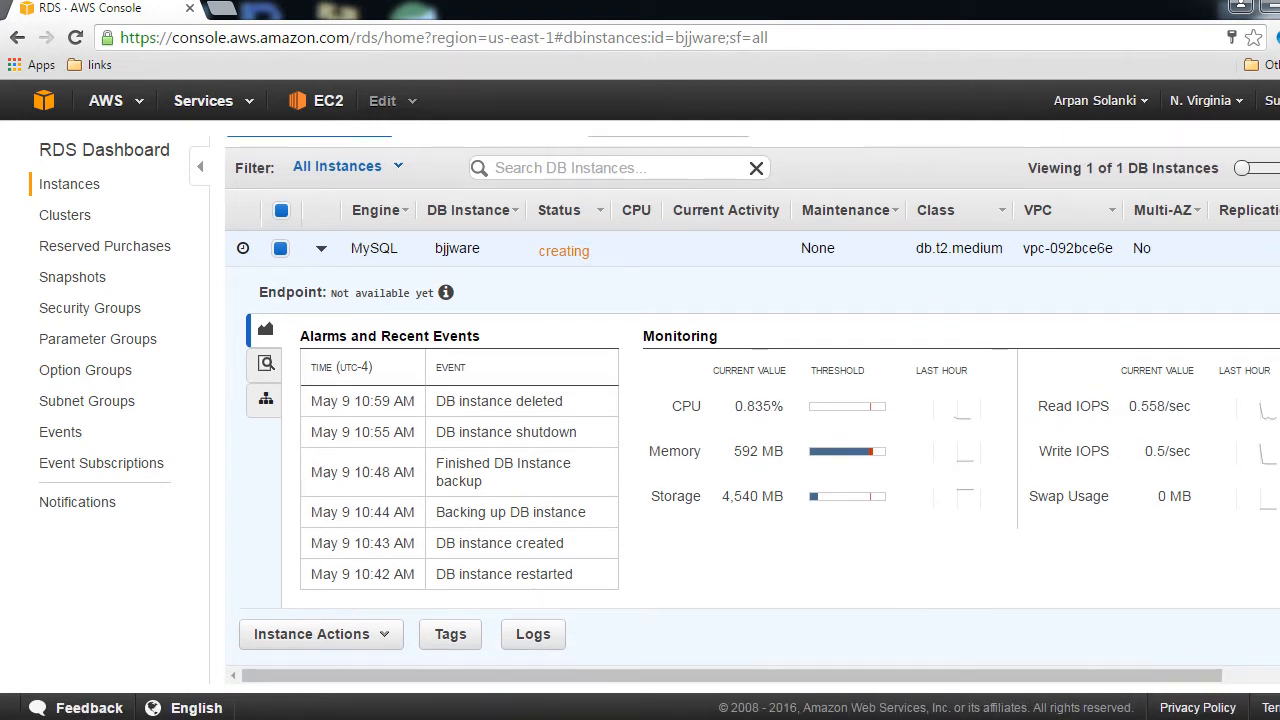
scroll(752, 410, "up", 1)
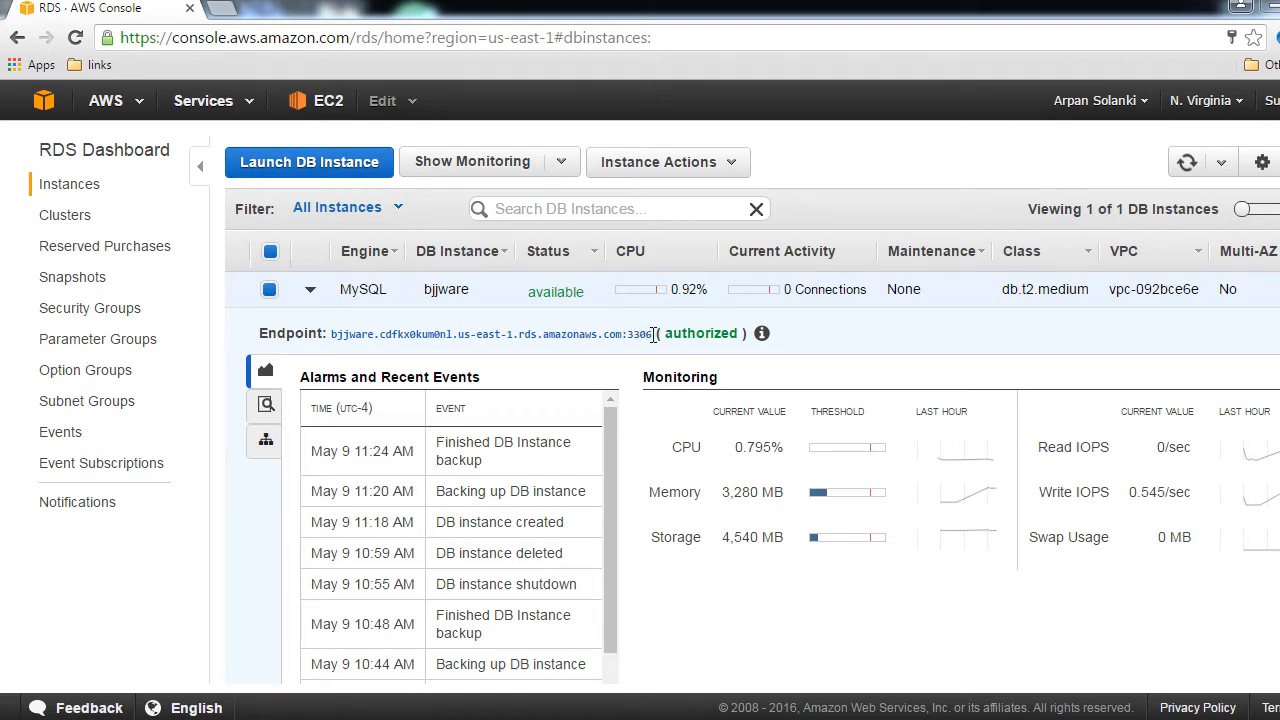
left_click_drag(655, 334, 331, 337)
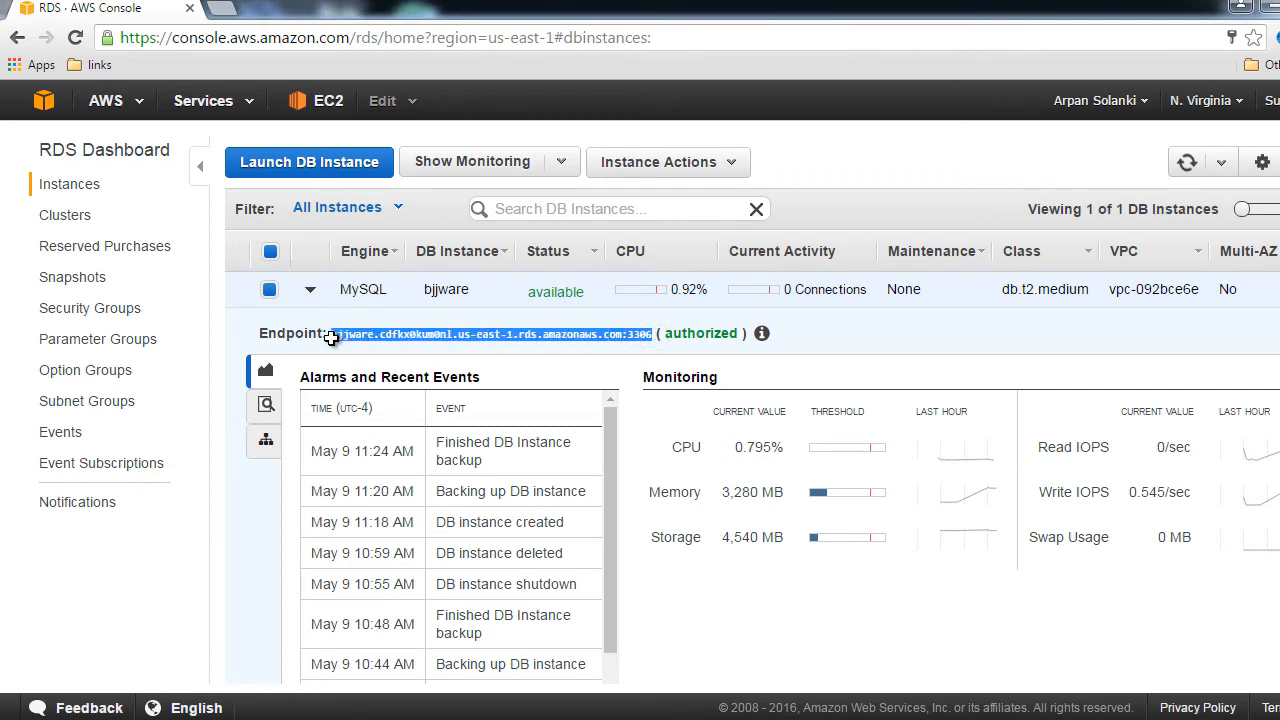
scroll(331, 337, "down", 2)
left_click(331, 338)
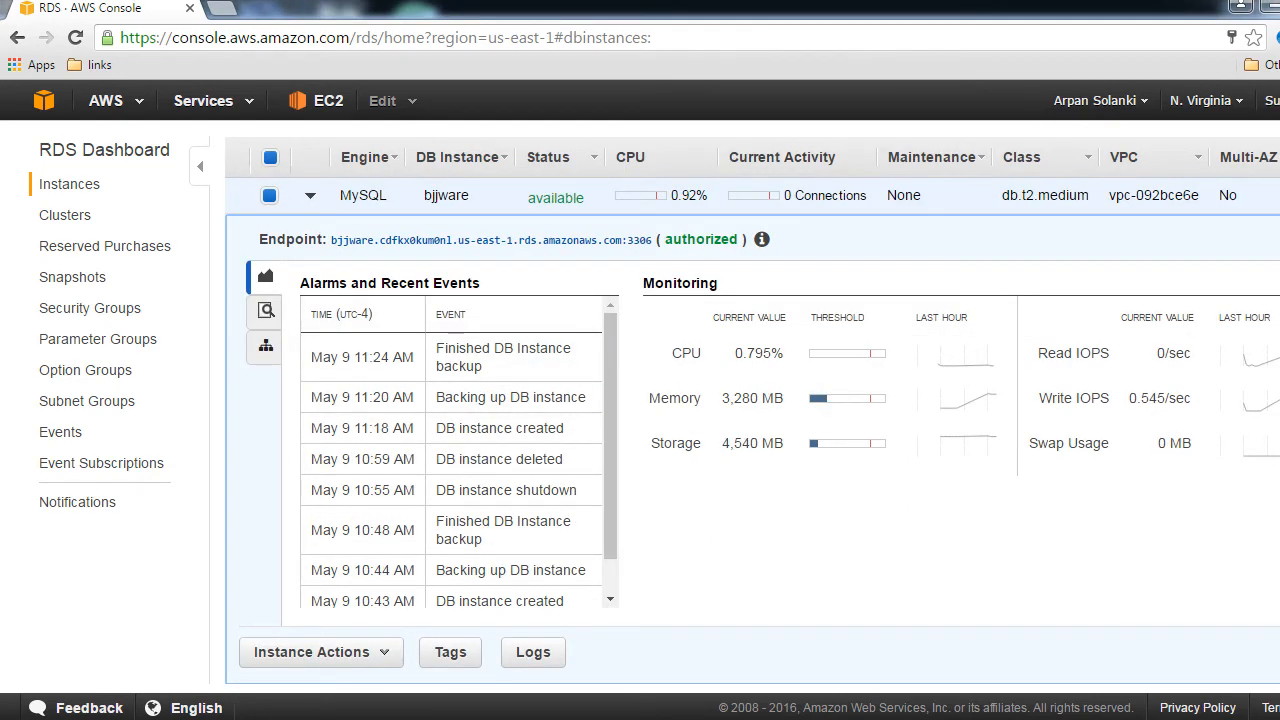
scroll(521, 517, "up", 2)
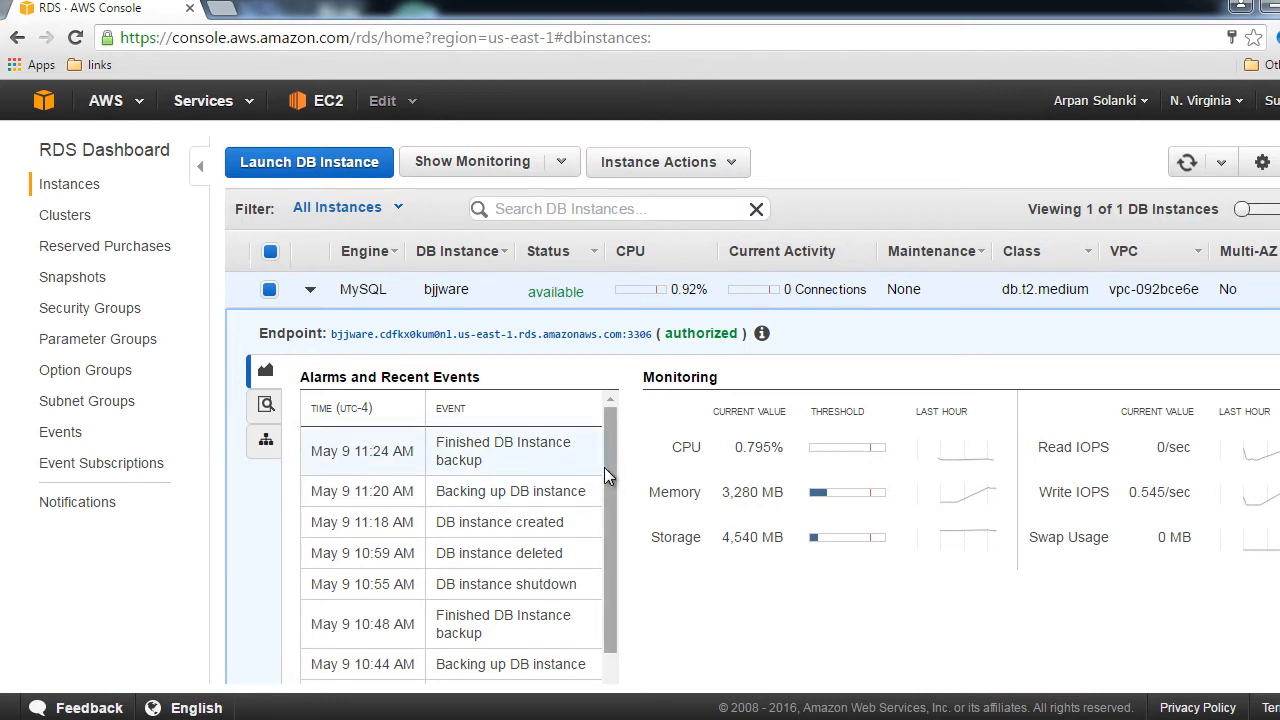
left_click_drag(606, 468, 609, 441)
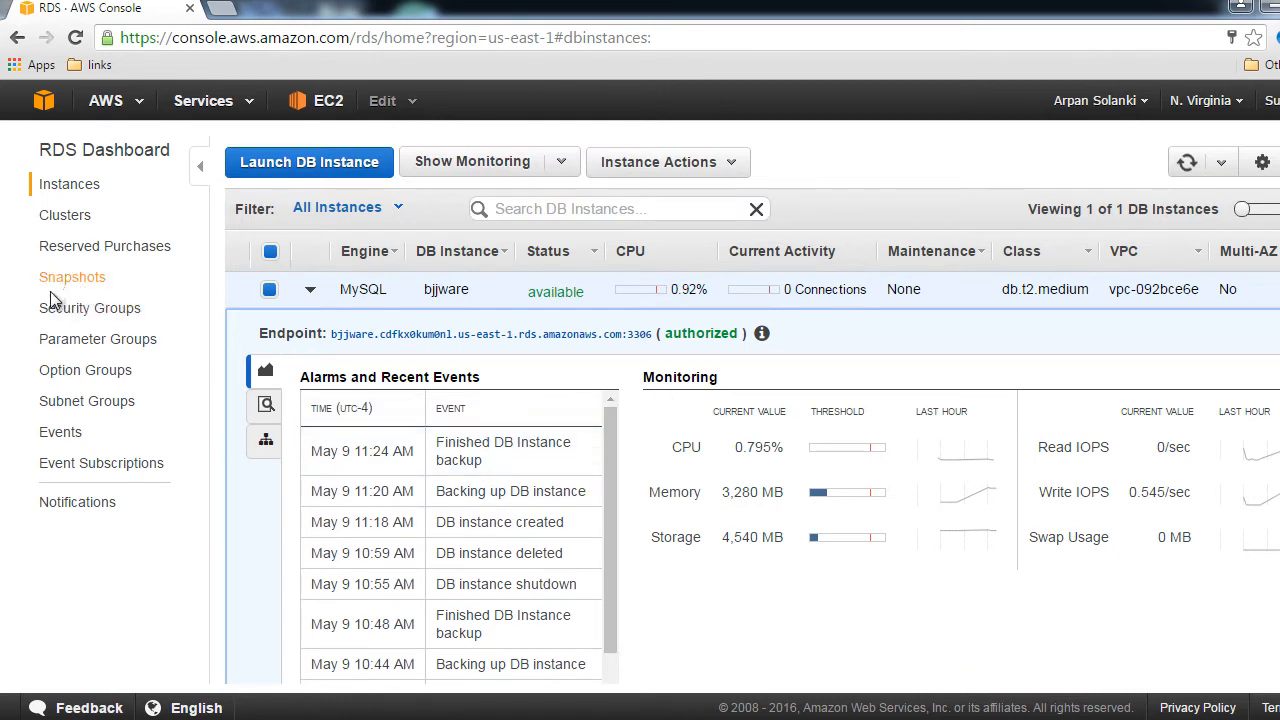
Open the details of the default.mysql5.6 parameter group and look through its parameters and allowed values
left_click(76, 339)
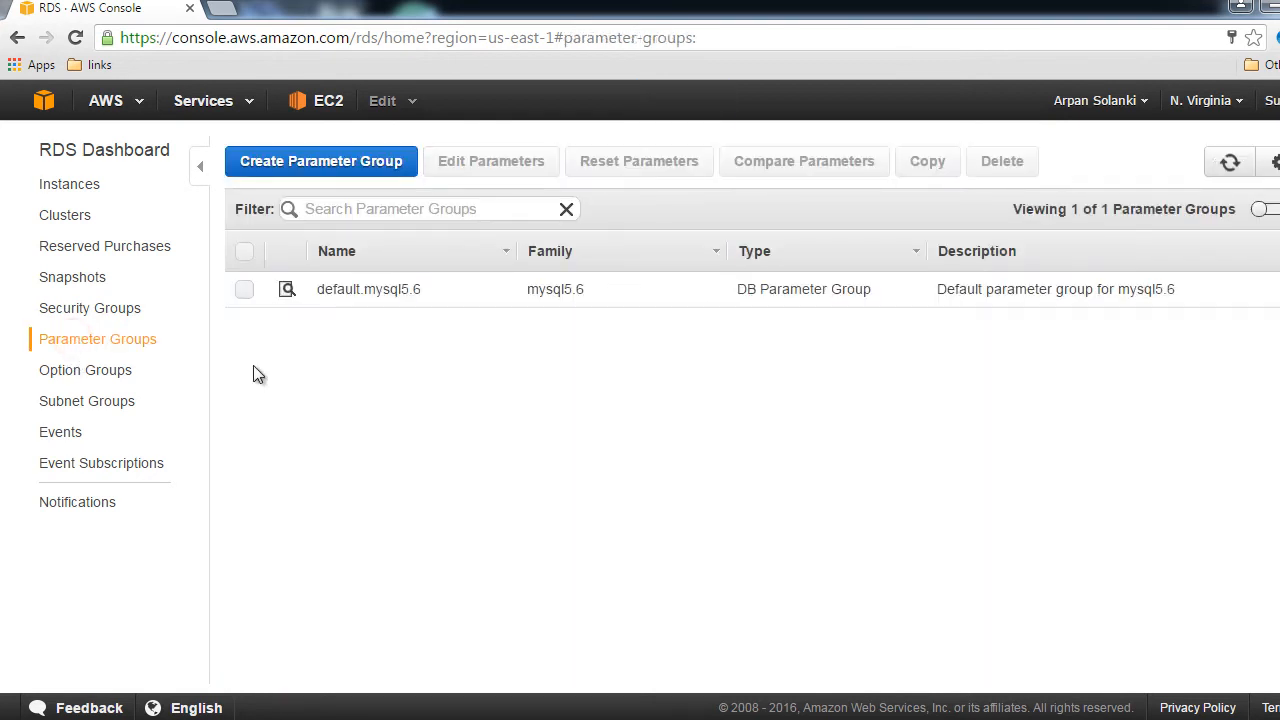
left_click(350, 289)
left_click(245, 290)
left_click(286, 290)
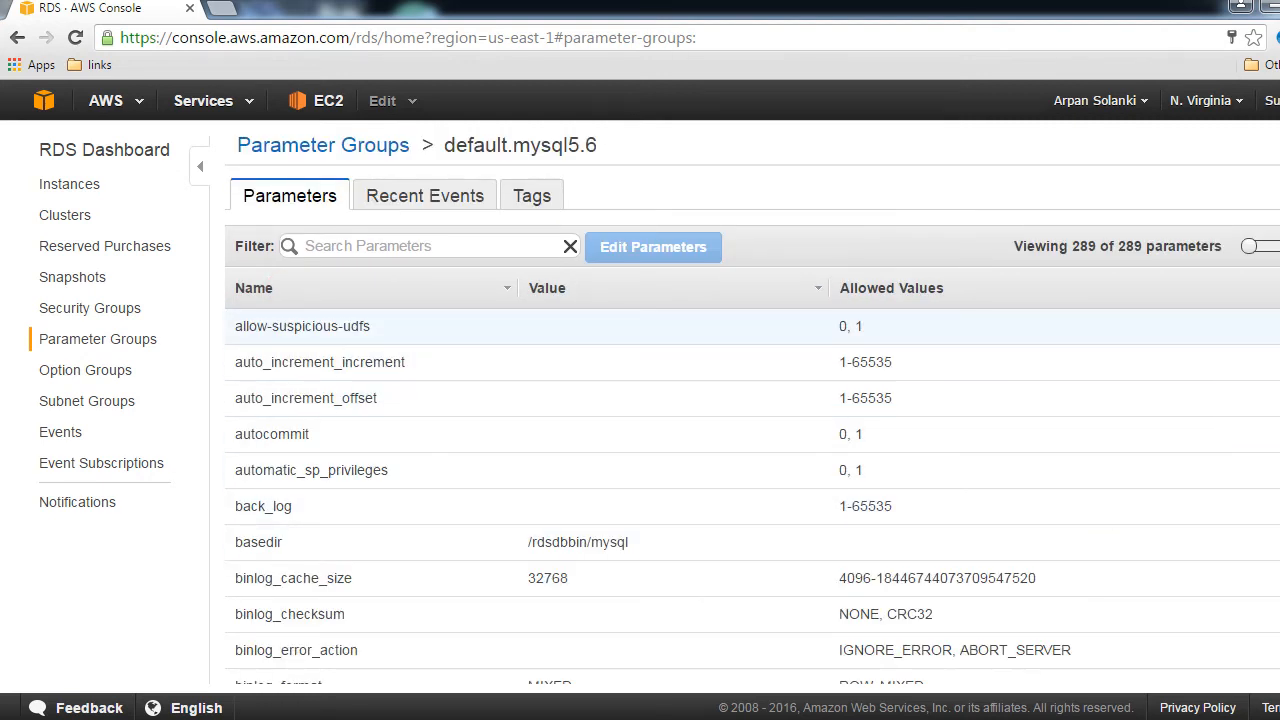
scroll(752, 410, "down", 20)
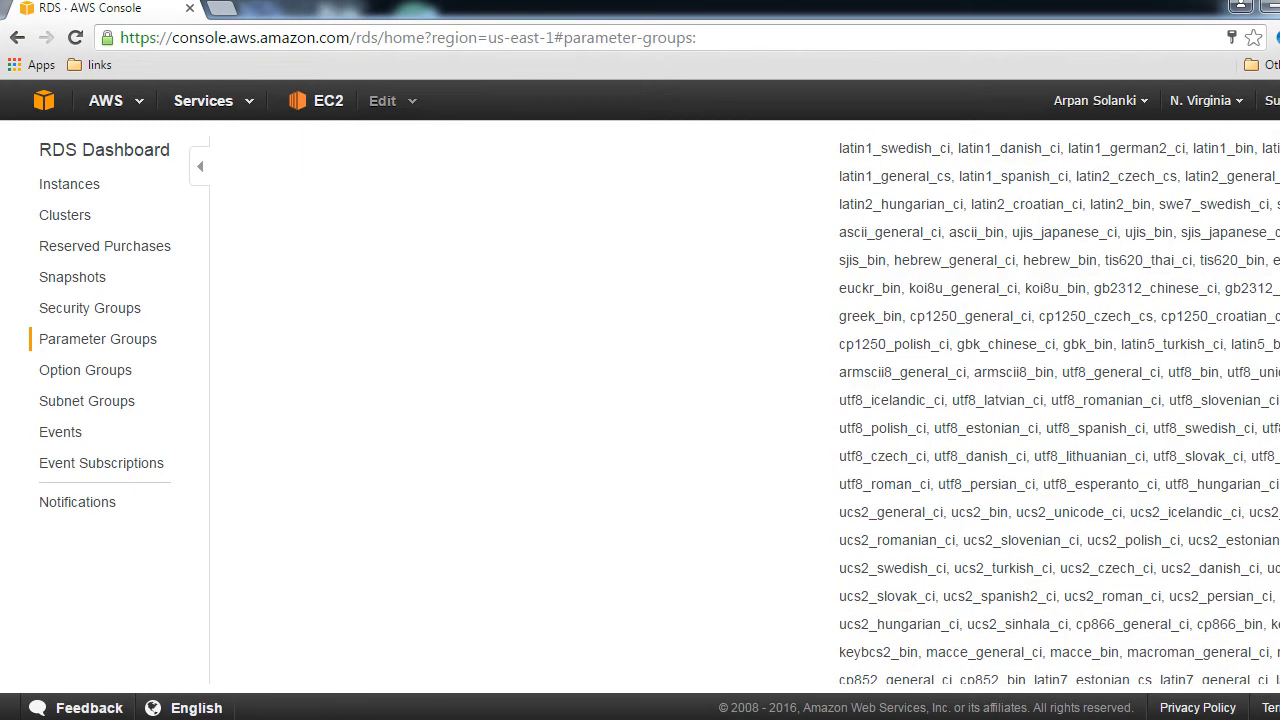
scroll(752, 410, "down", 15)
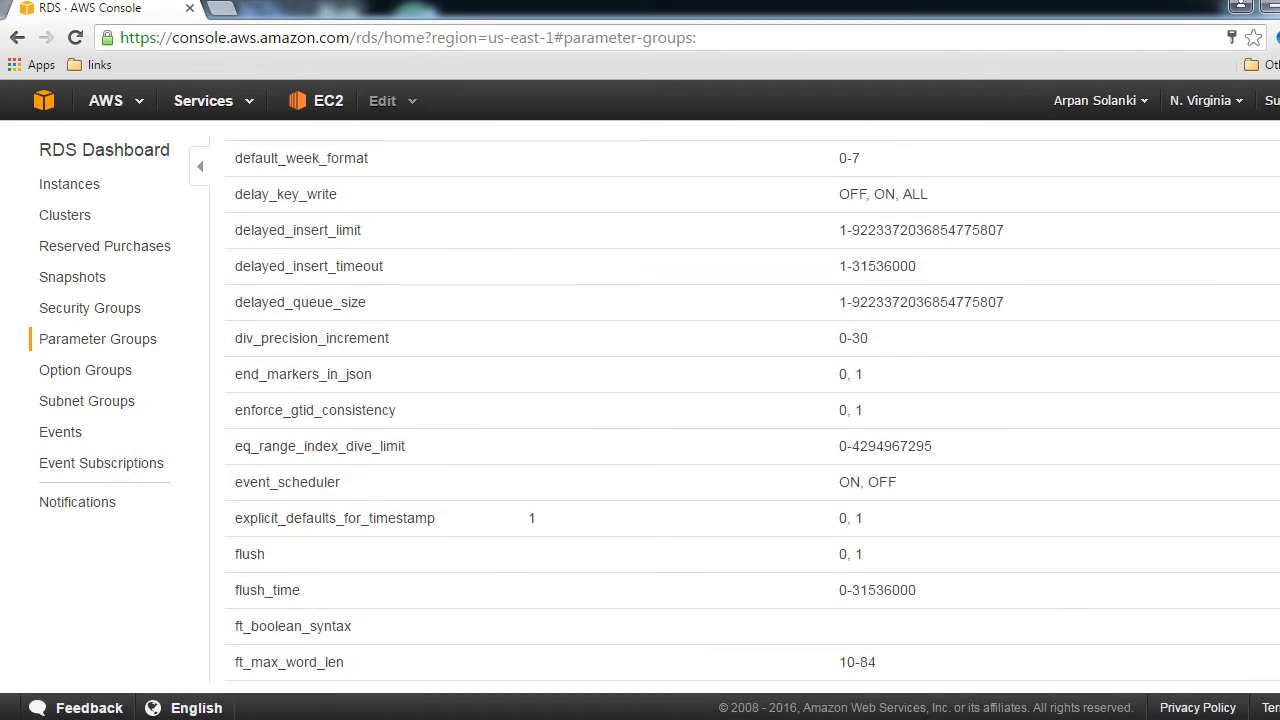
scroll(752, 410, "down", 15)
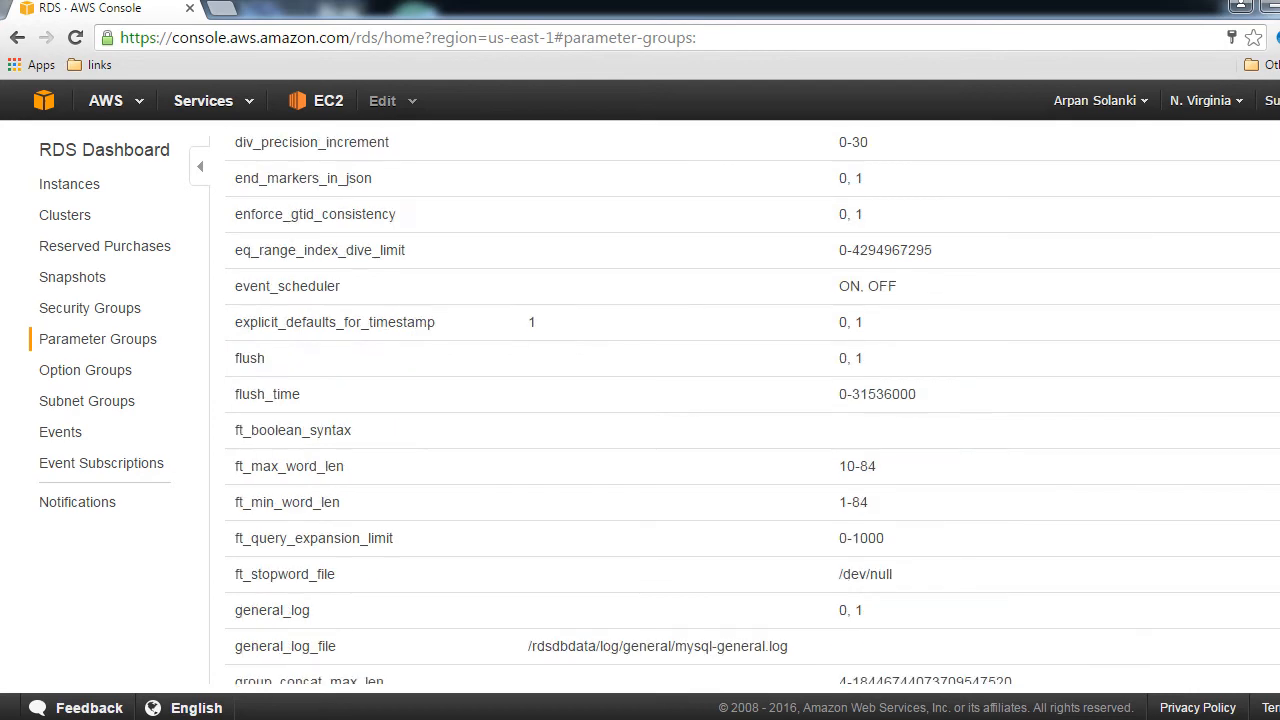
scroll(752, 410, "up", 20)
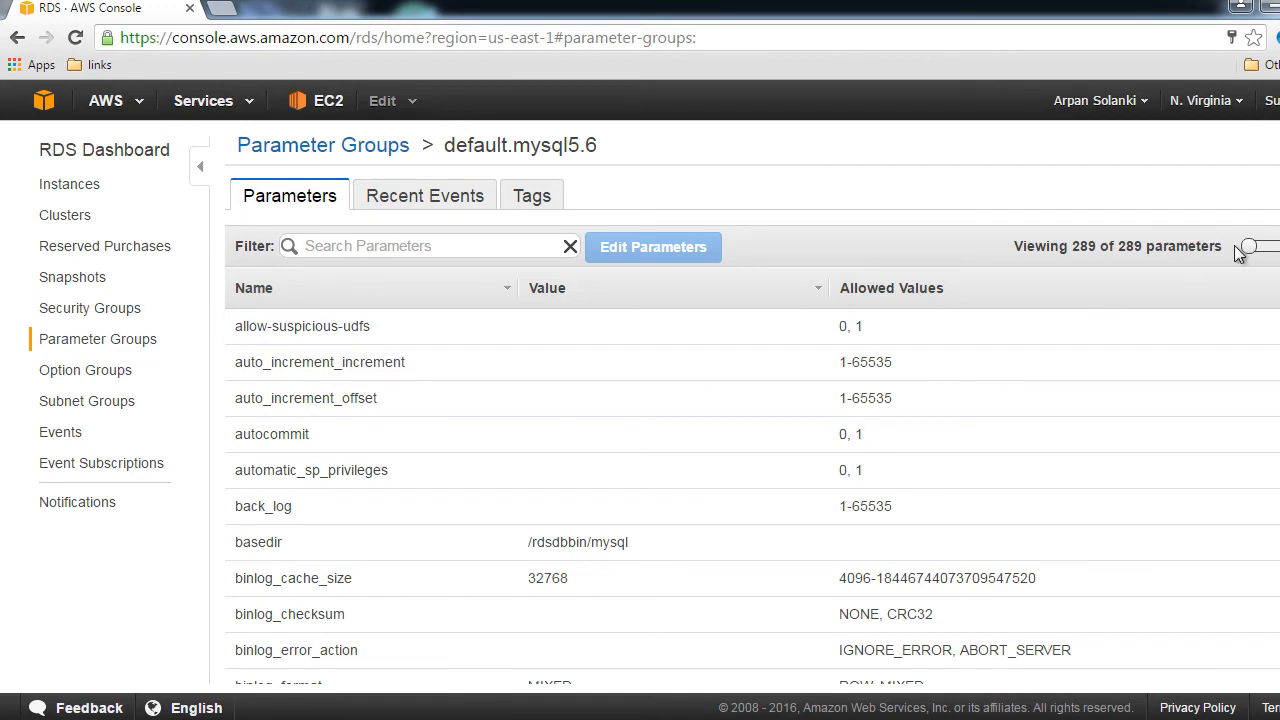
left_click_drag(1248, 248, 1203, 246)
Return to the instances list, copy the full endpoint of the bjjware instance, and switch to MySQL Workbench
left_click(55, 190)
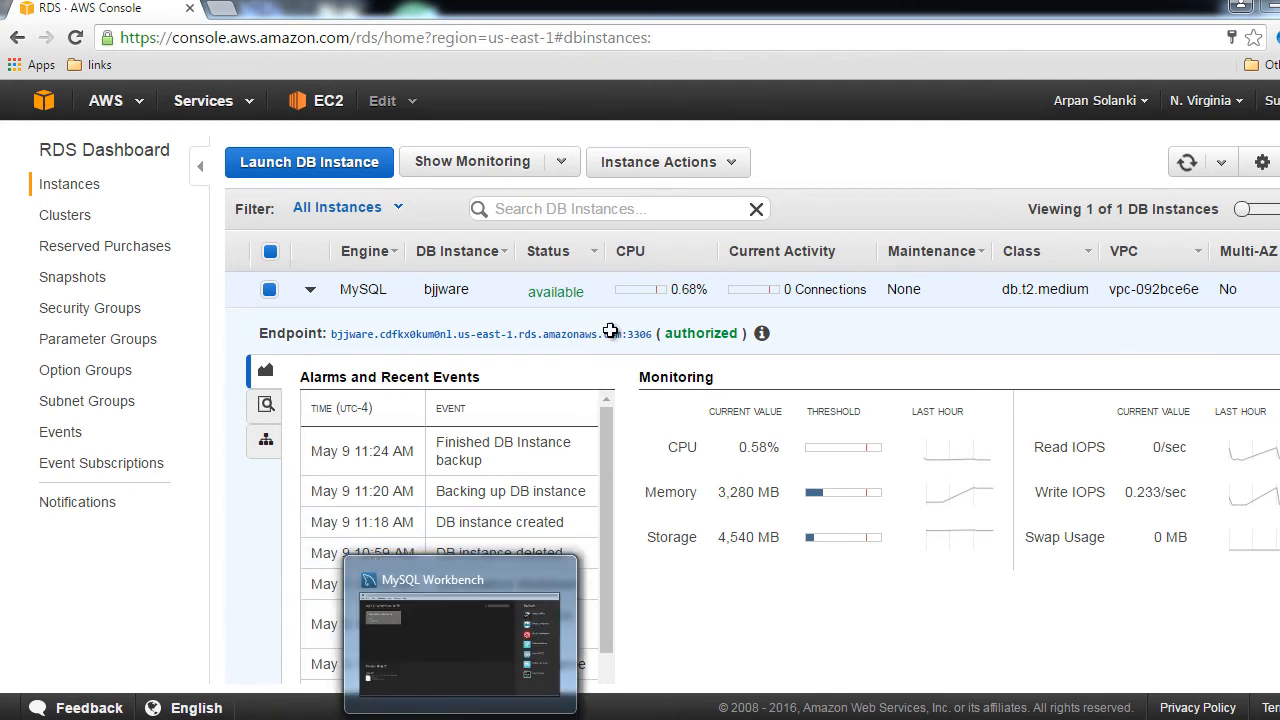
left_click_drag(657, 336, 334, 335)
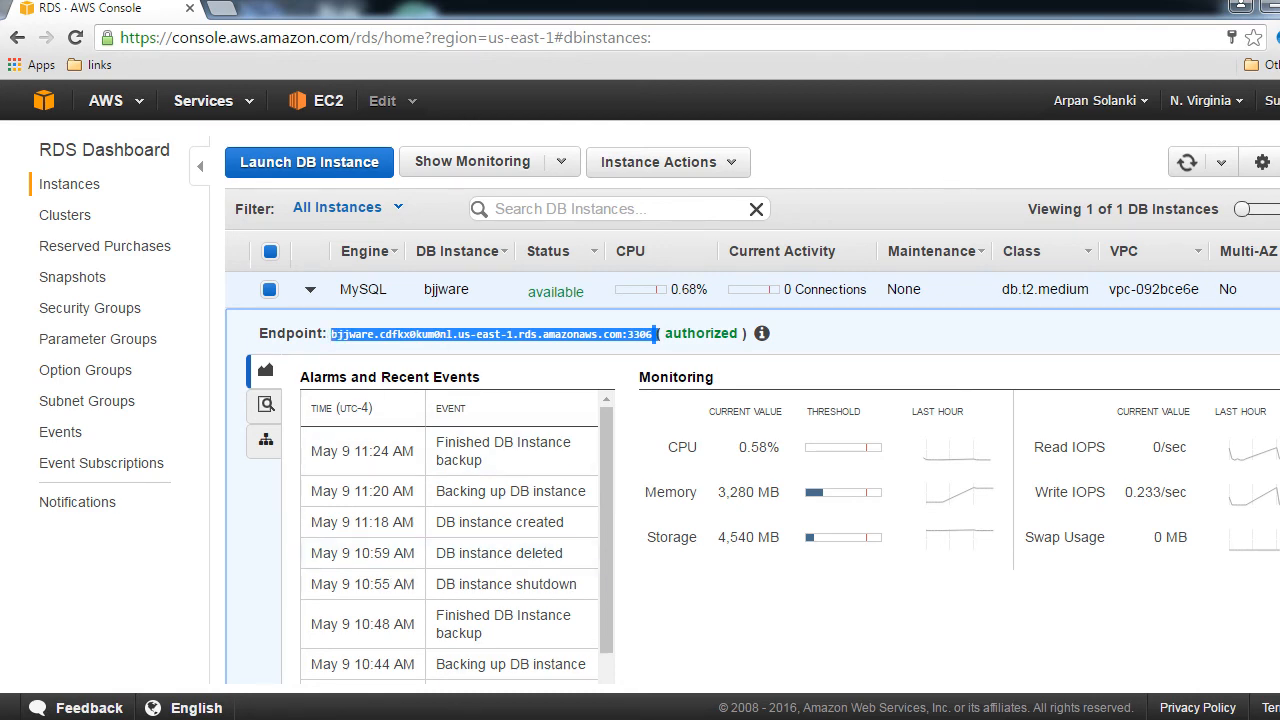
left_click(478, 718)
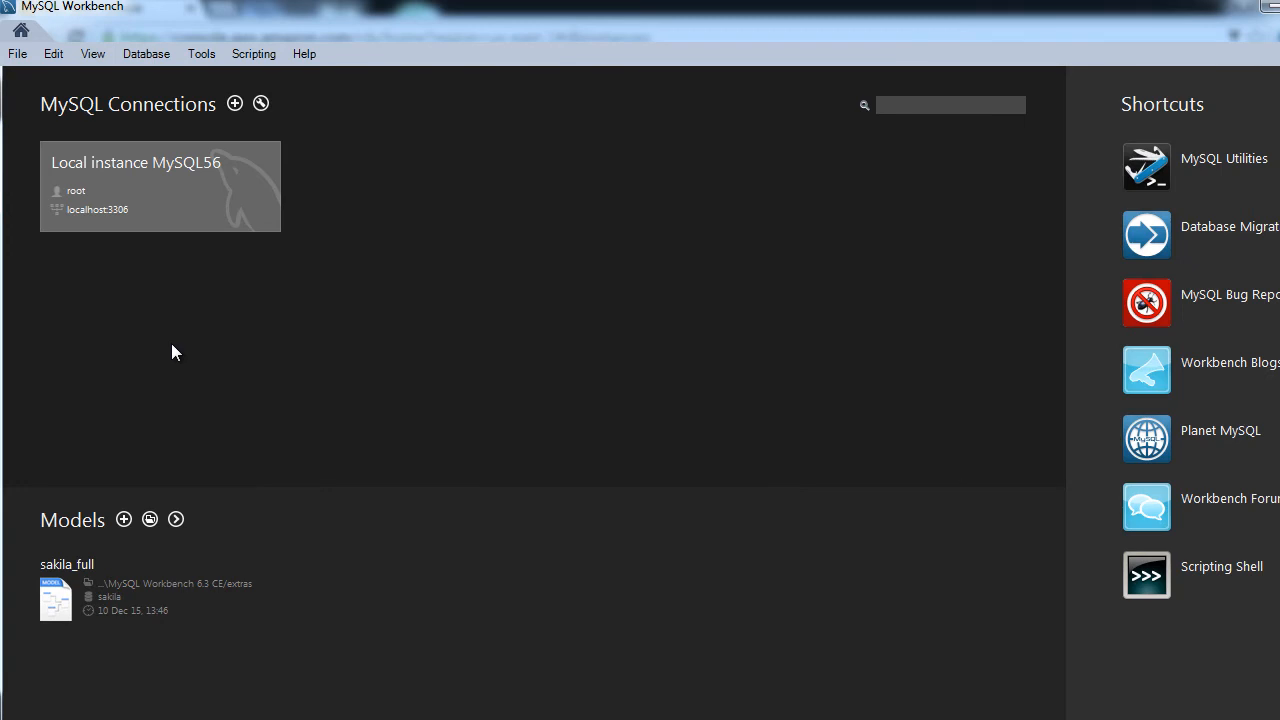
Set up a new connection named AWS RDS with the copied endpoint as hostname and bjjware as username
left_click(234, 101)
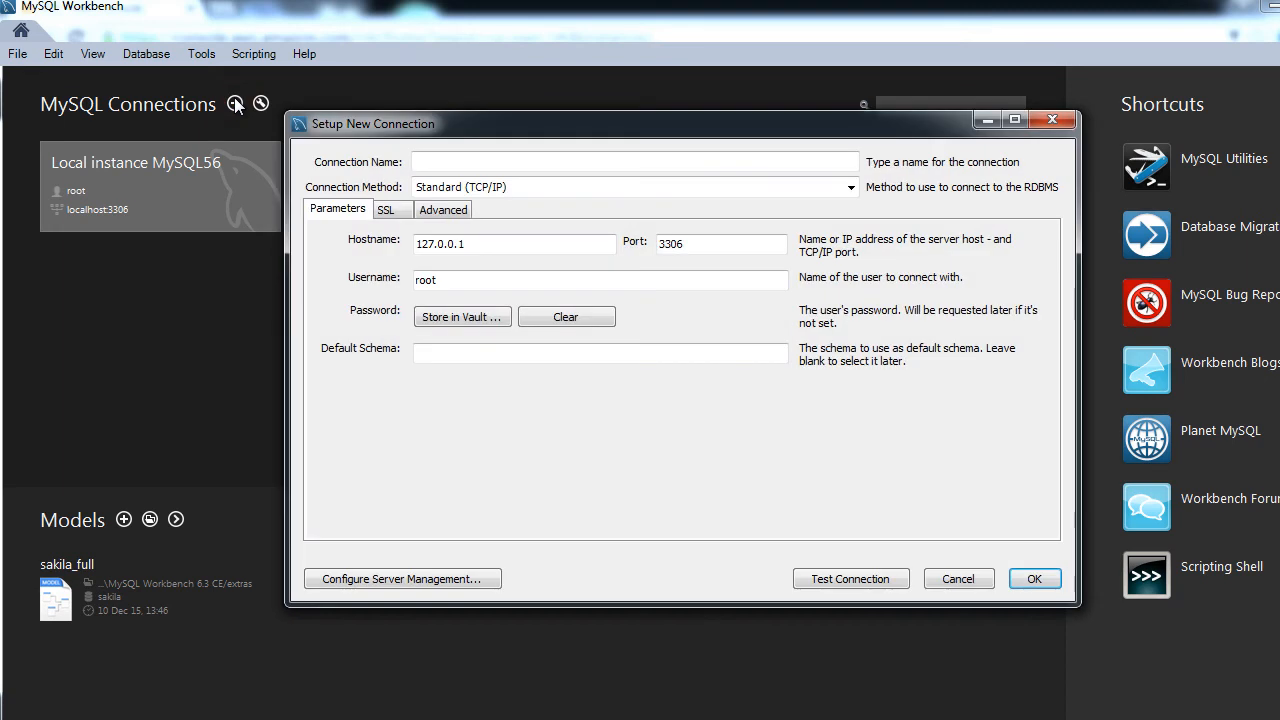
left_click(442, 159)
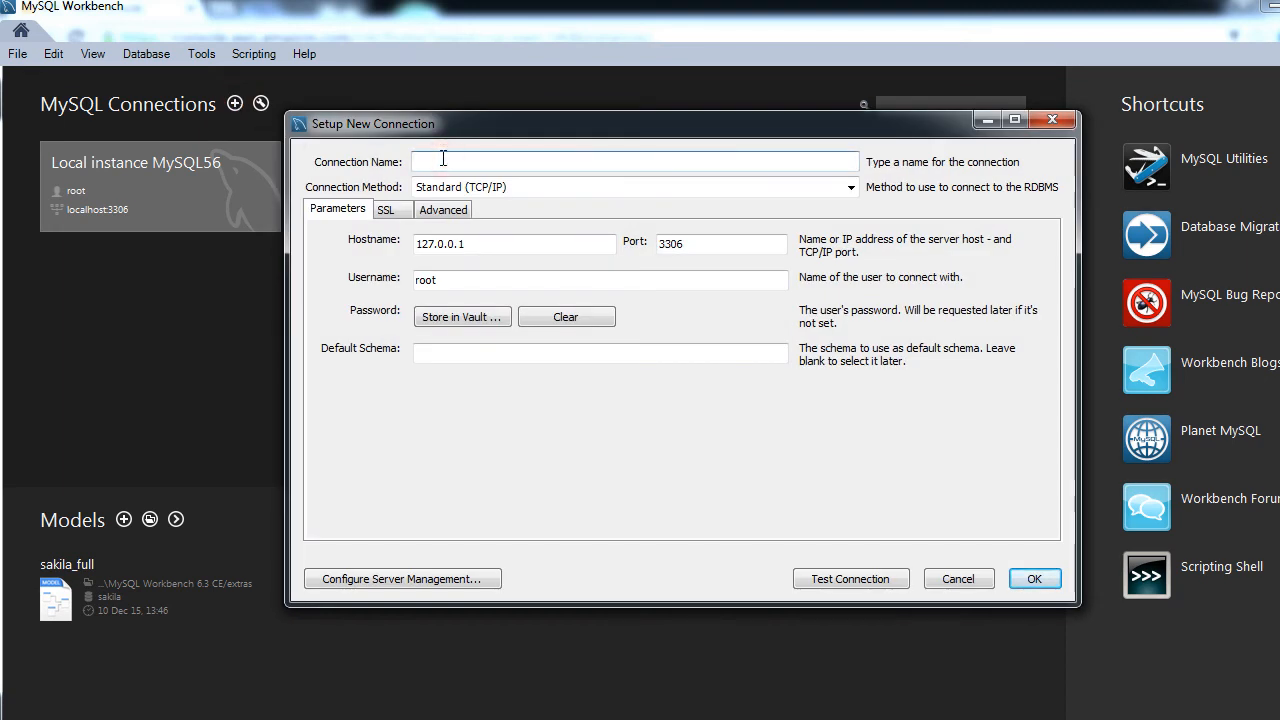
type("AWS RDS")
double_click(491, 243)
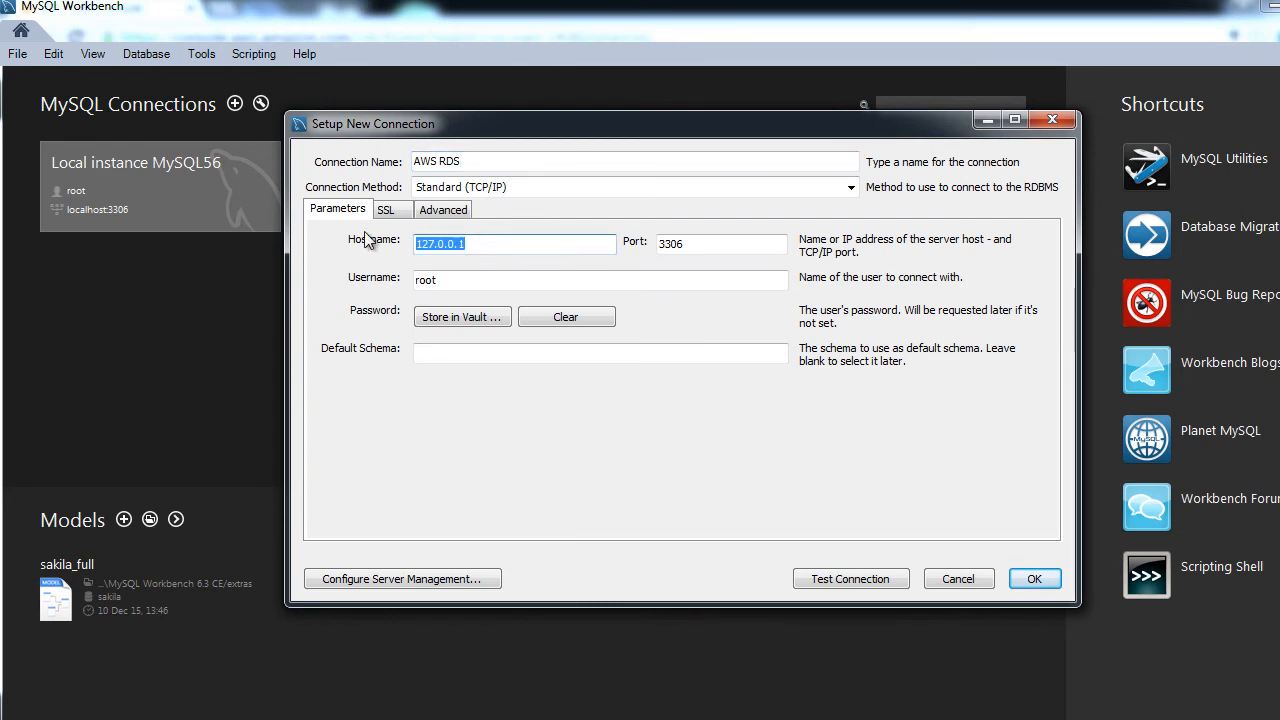
key("ctrl+v")
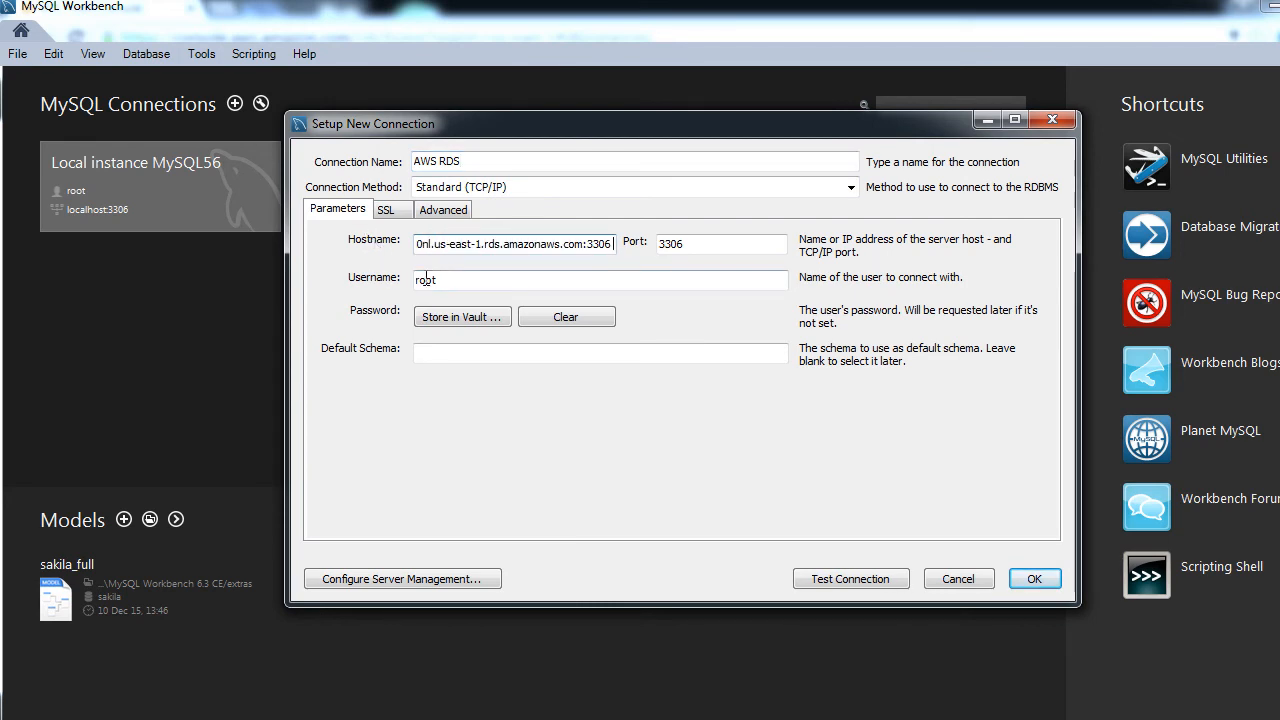
double_click(381, 278)
type("bjjware")
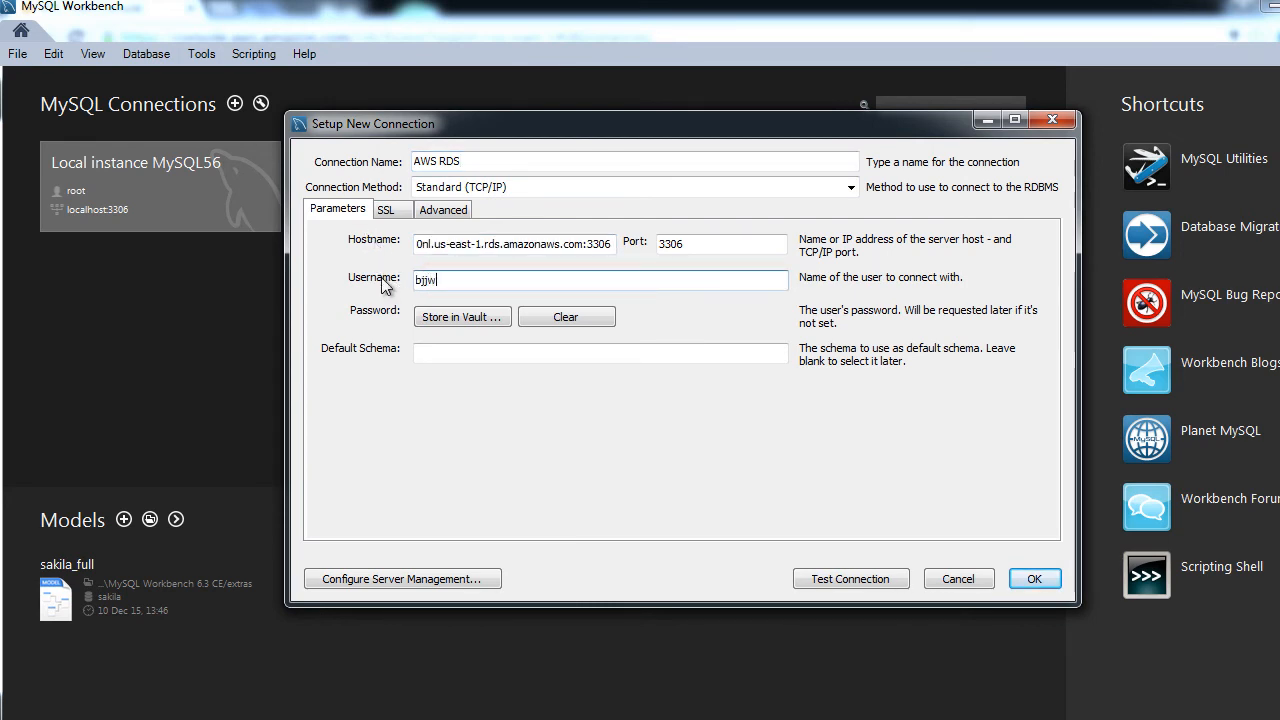
Store the account password in the vault for the AWS RDS connection and test the connection
left_click(440, 317)
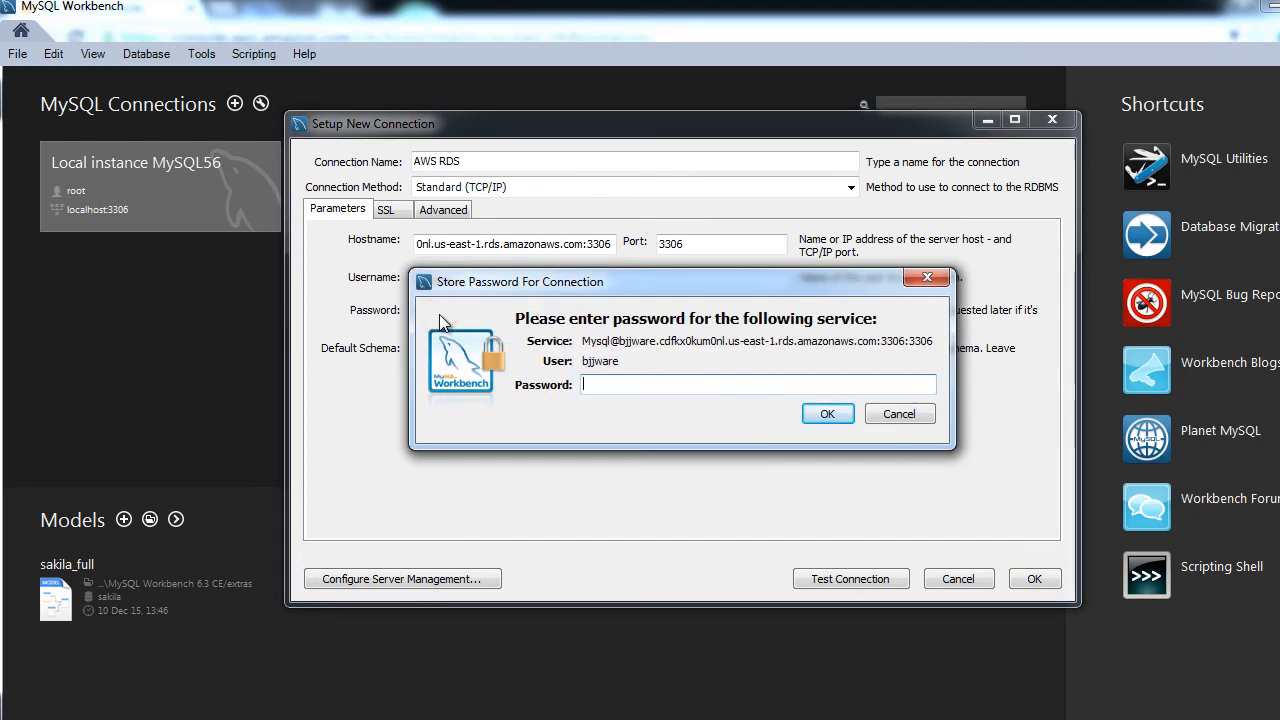
type("*")
type("******")
left_click(826, 414)
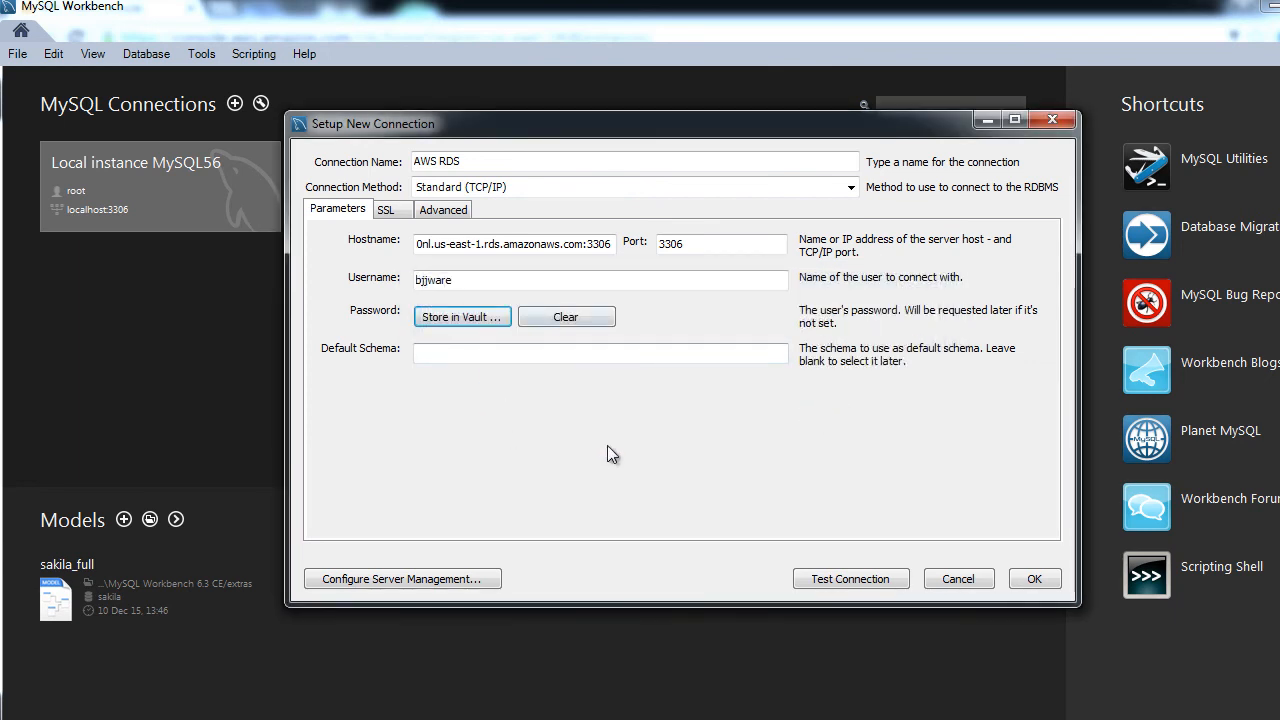
left_click(834, 582)
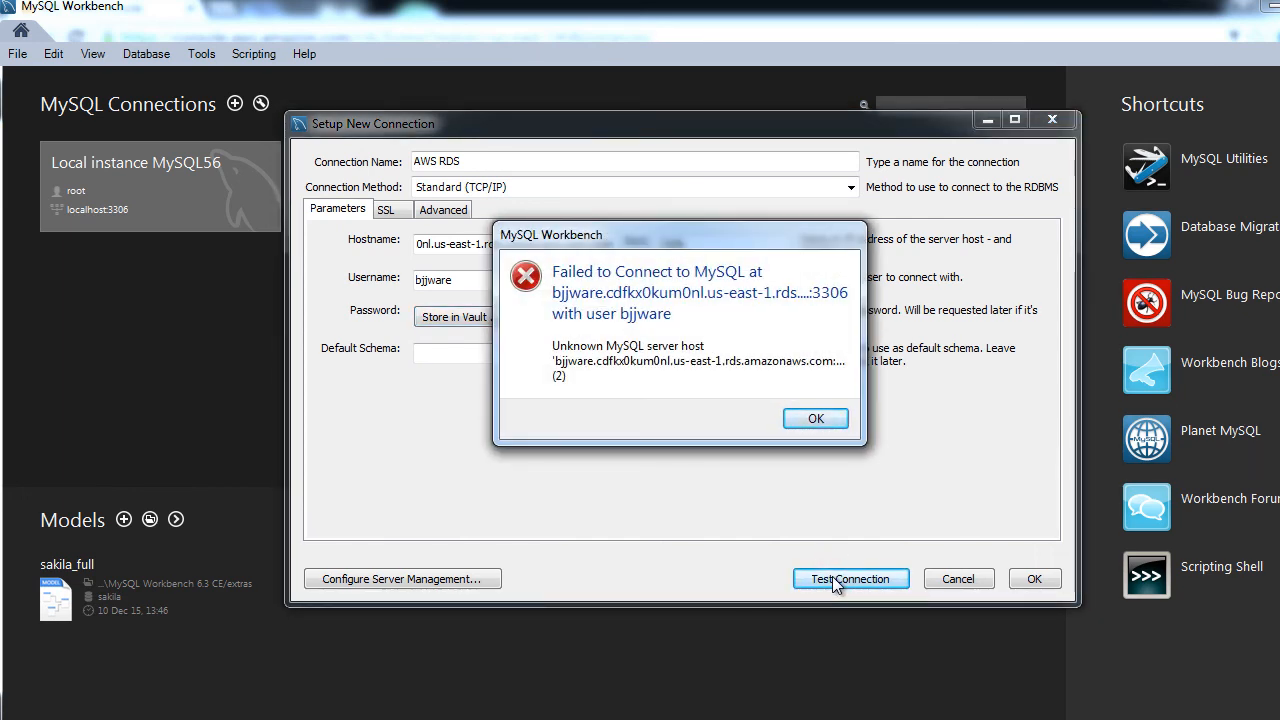
left_click(803, 418)
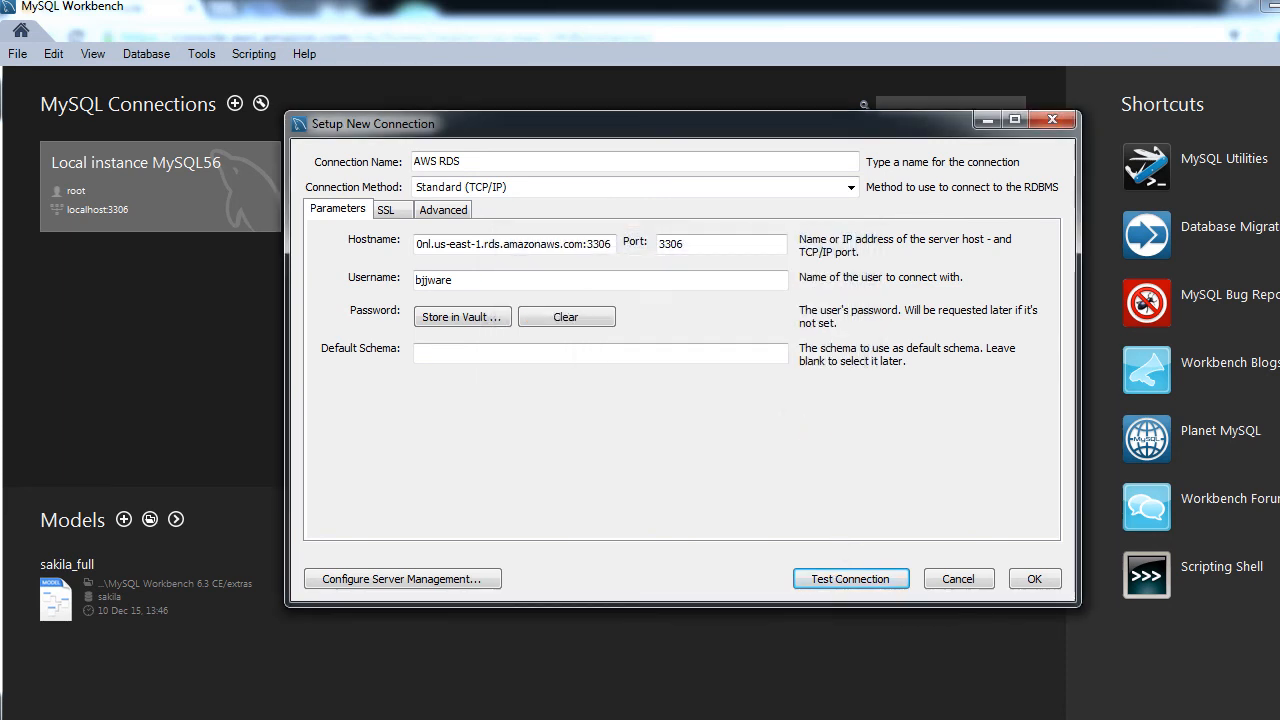
Remove the :3306 suffix from the hostname and check the hostname from its beginning
key("BackSpace")
key("BackSpace")
key("BackSpace")
key("BackSpace")
key("BackSpace")
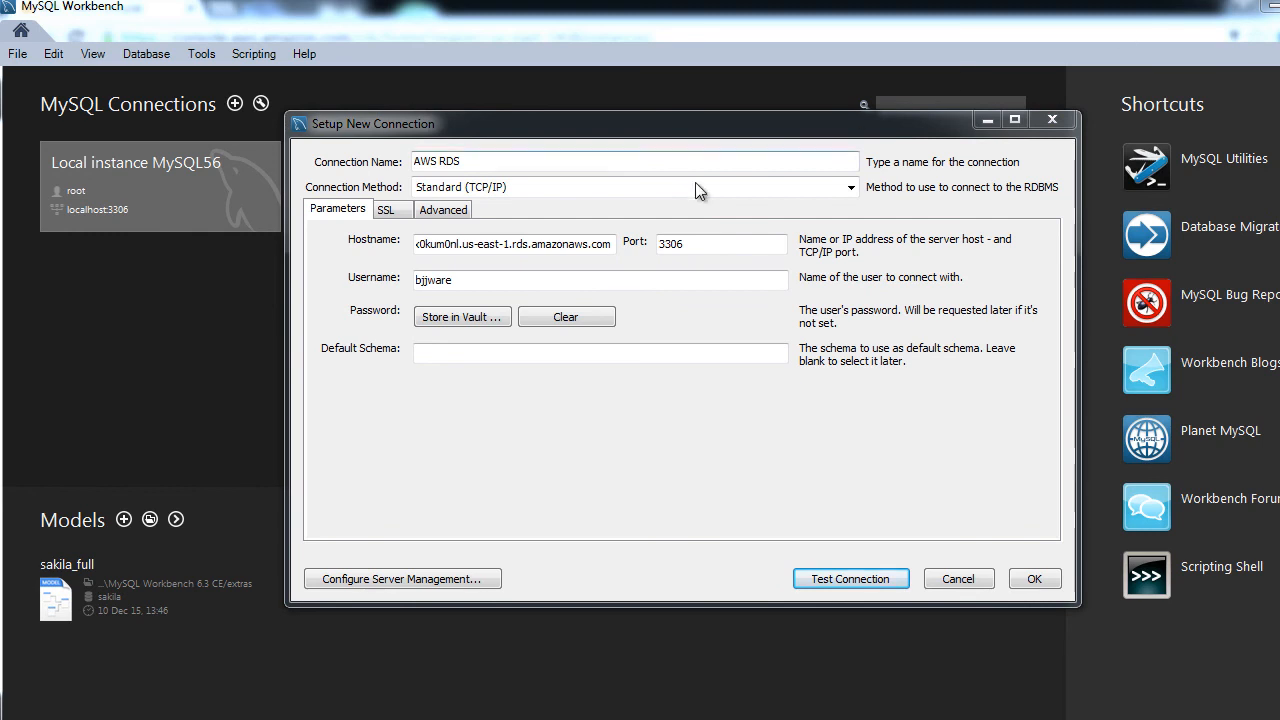
left_click(493, 239)
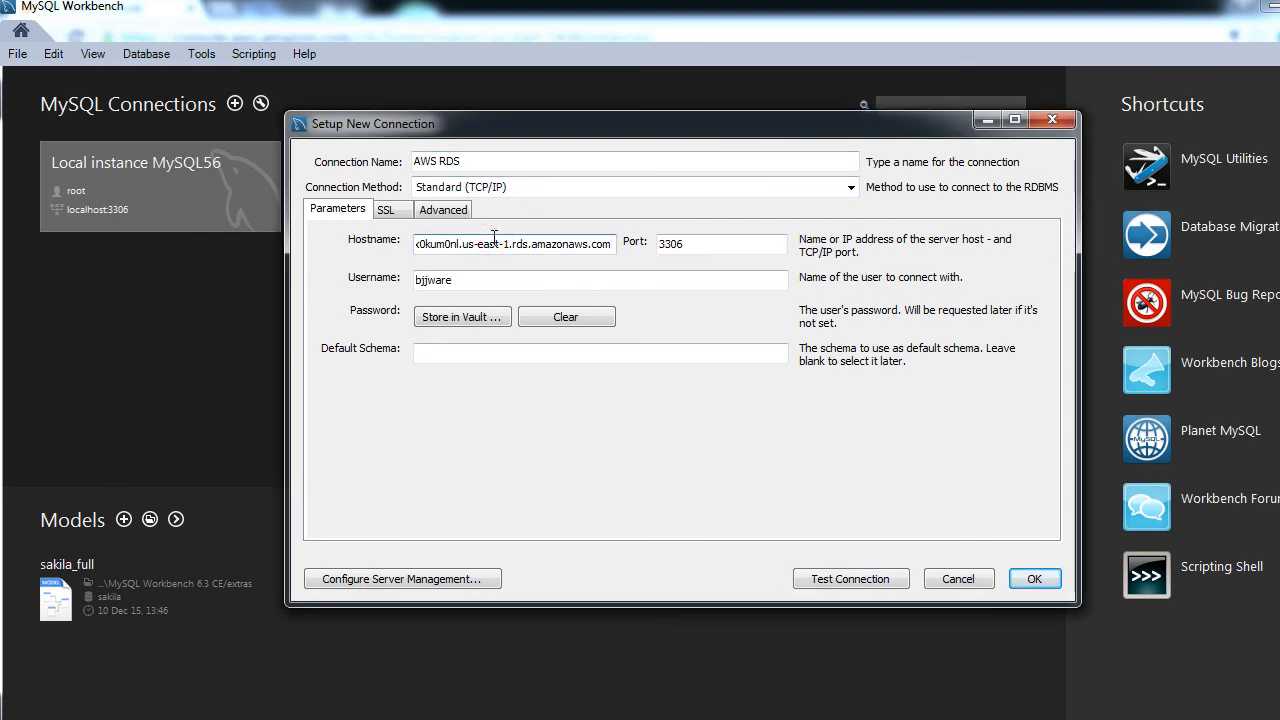
key("Delete")
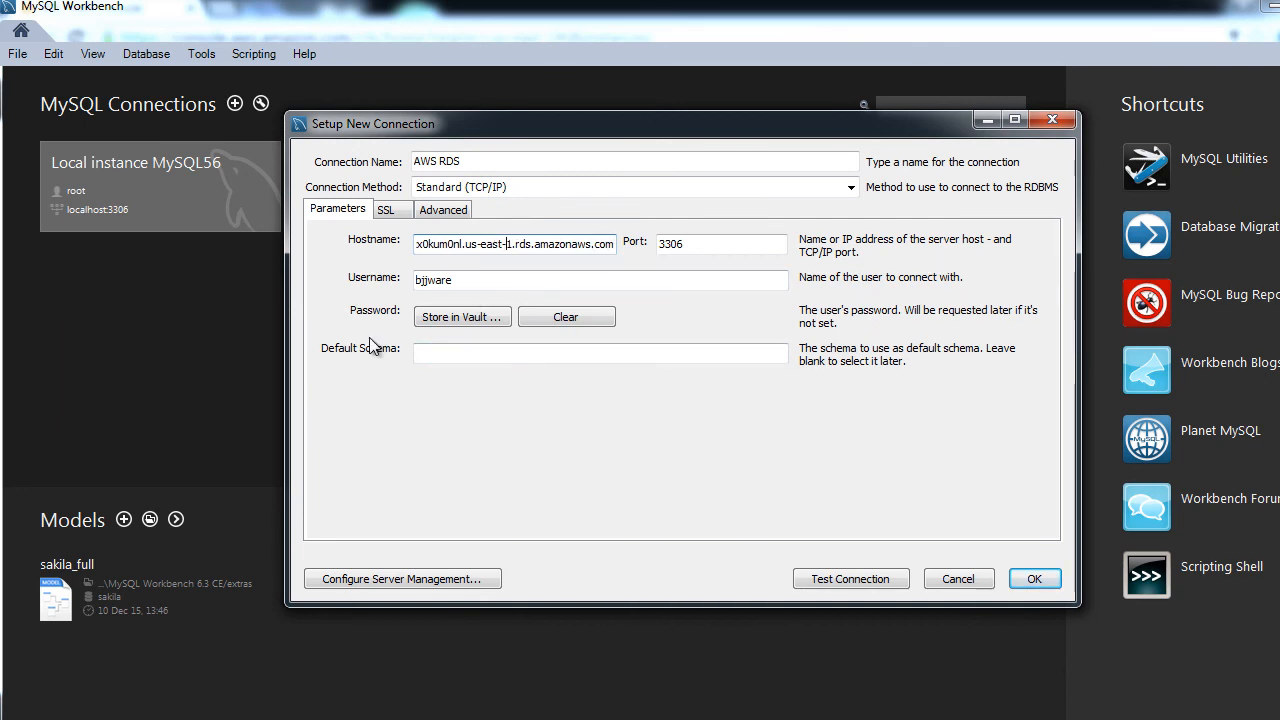
key("Left")
key("Left")
key("Left")
key("Left")
key("Left")
key("Left")
key("Left")
key("Left")
key("Left")
key("Left")
key("Left")
key("Left")
key("Left")
key("Left")
key("Left")
key("Left")
key("Left")
key("Left")
key("Left")
key("Left")
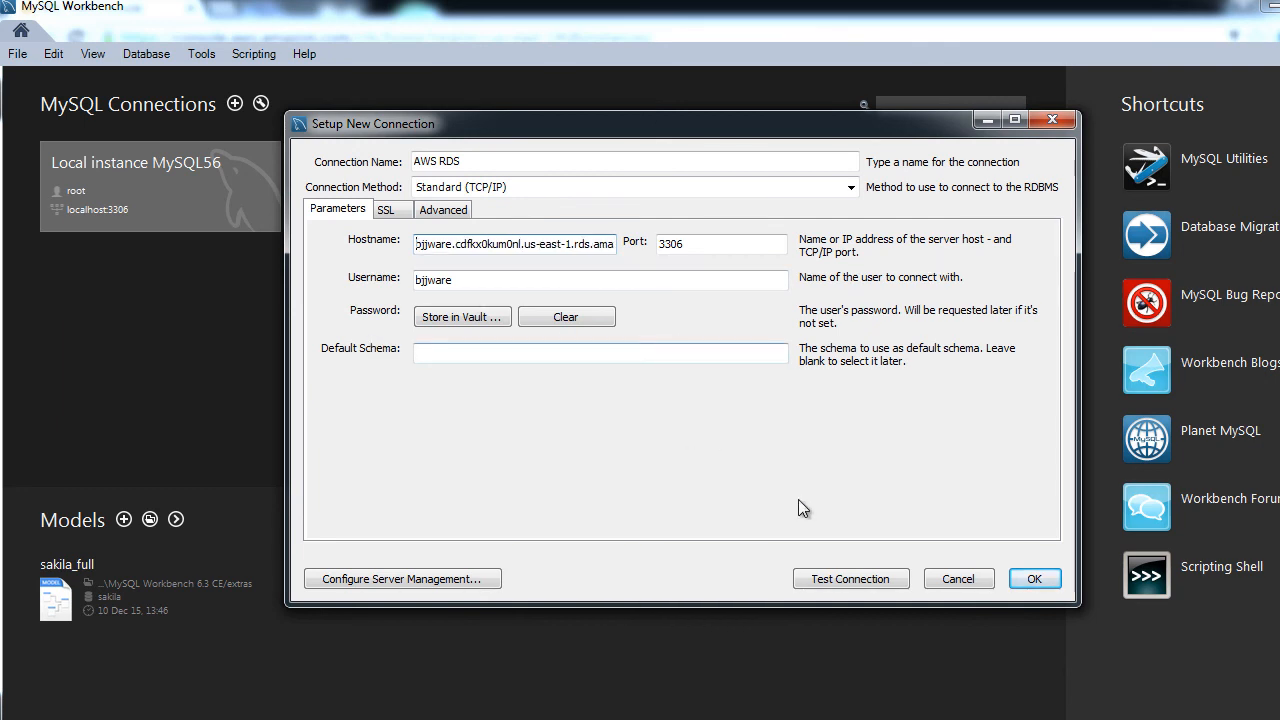
Test the connection with the corrected hostname and save the AWS RDS connection
left_click(847, 579)
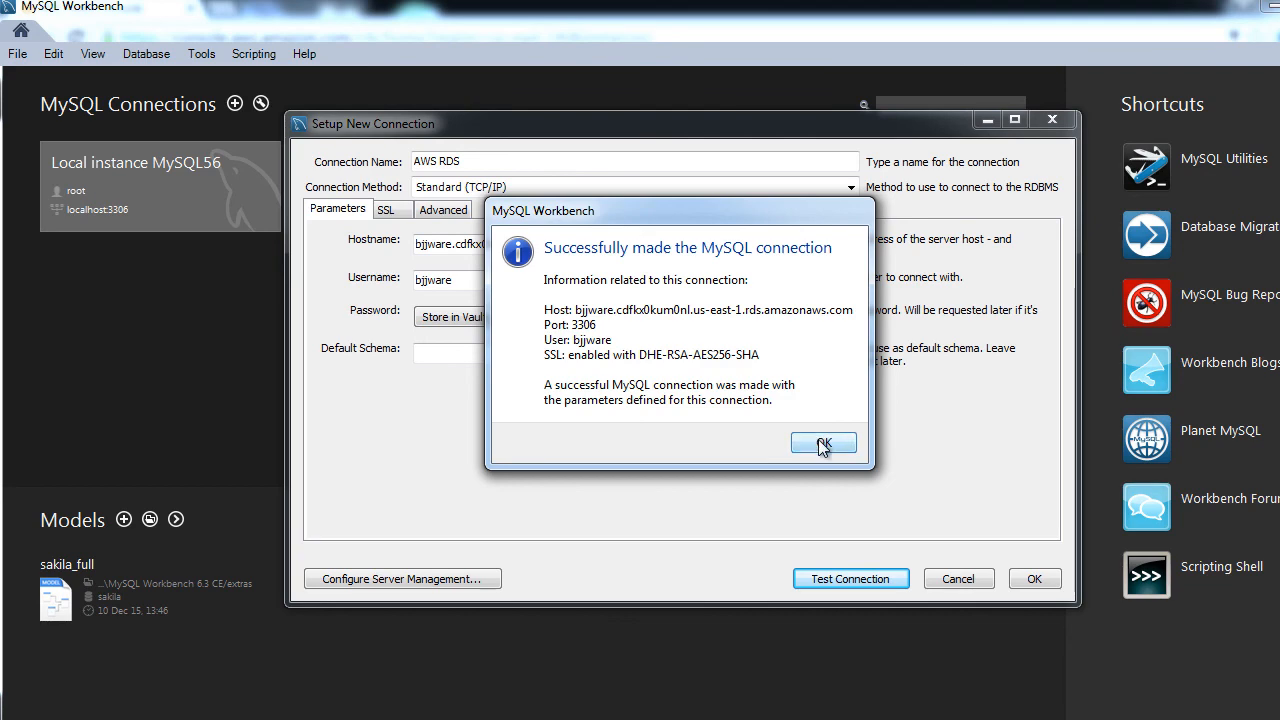
left_click(822, 444)
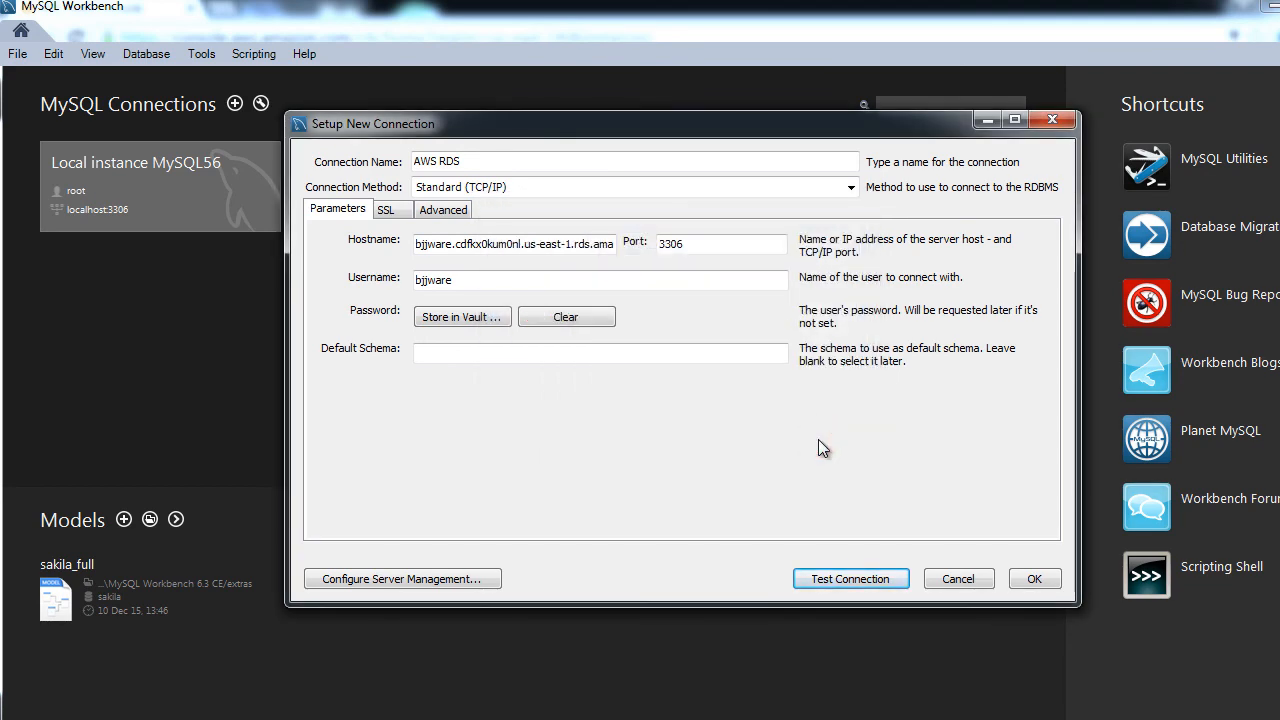
left_click(1034, 579)
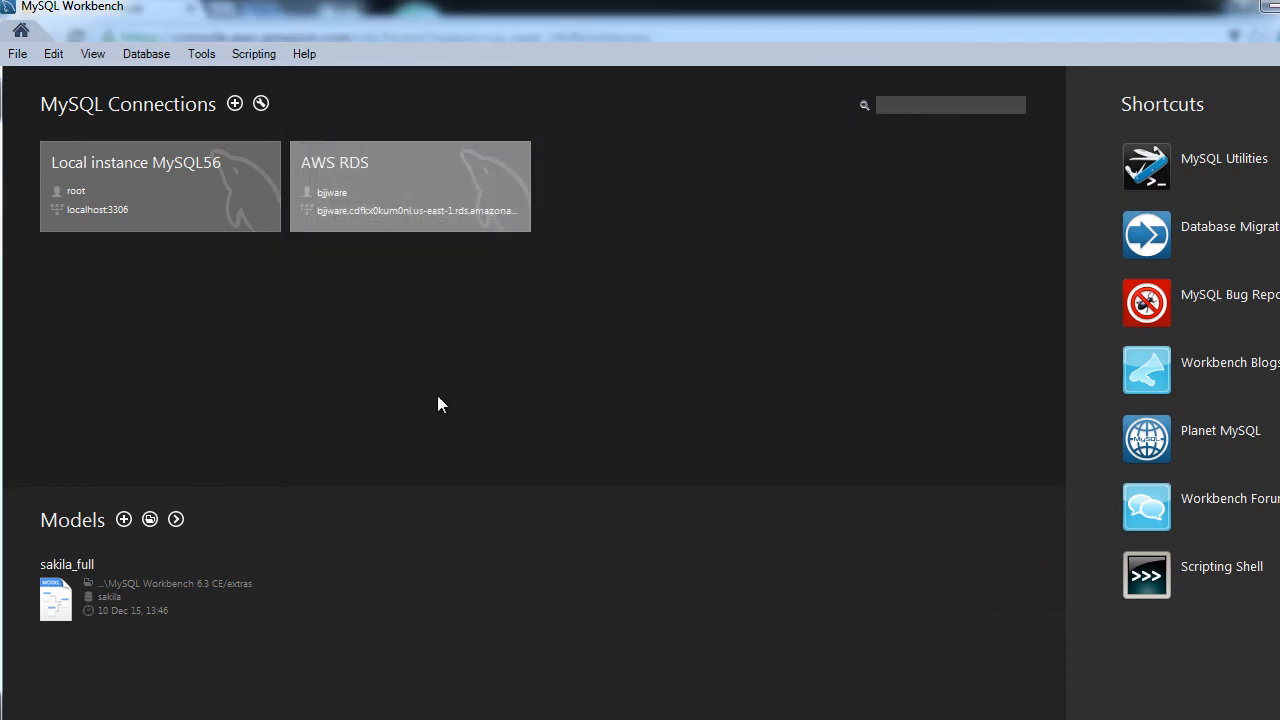
Connect to the database server through the AWS RDS connection and expand the bjjware schema
left_click(346, 196)
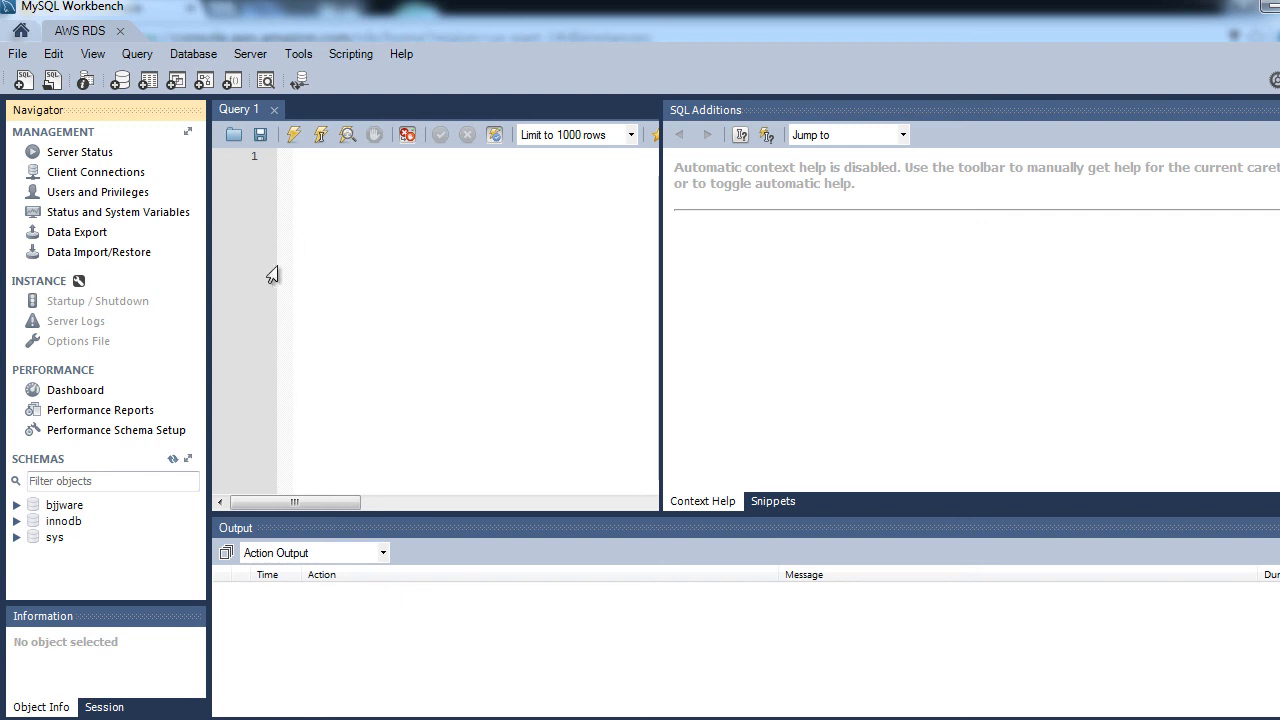
left_click(15, 505)
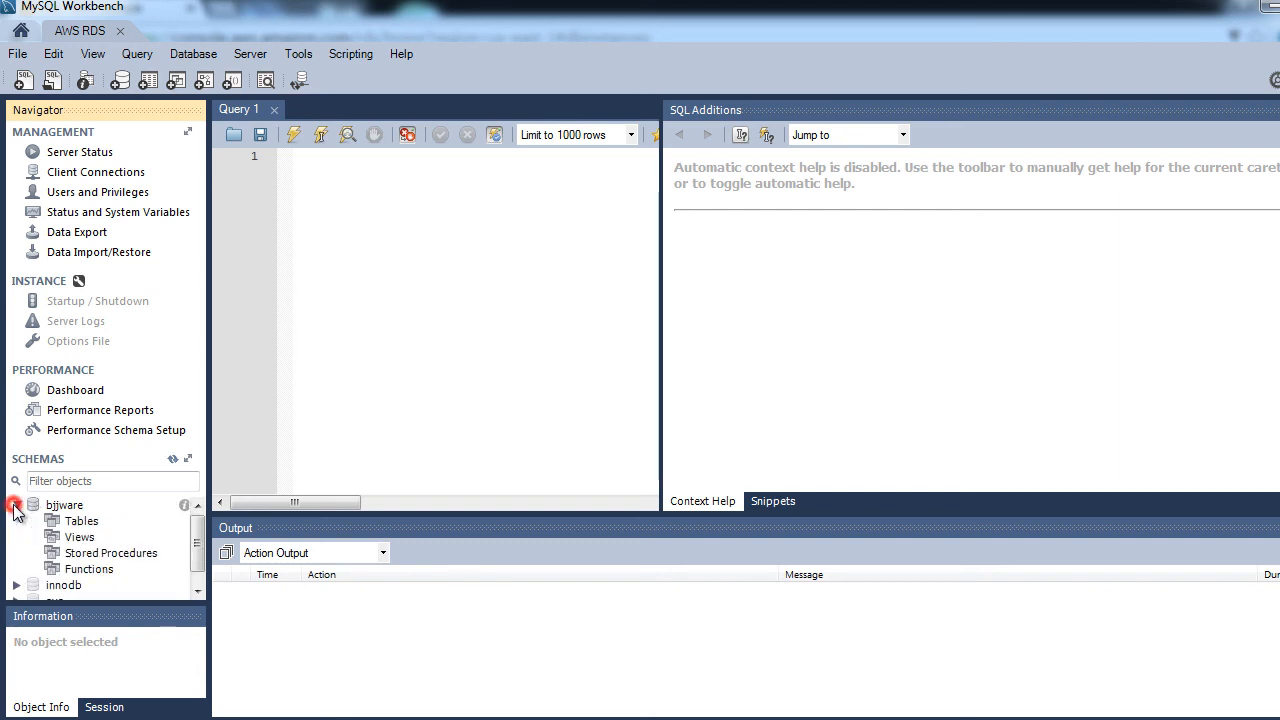